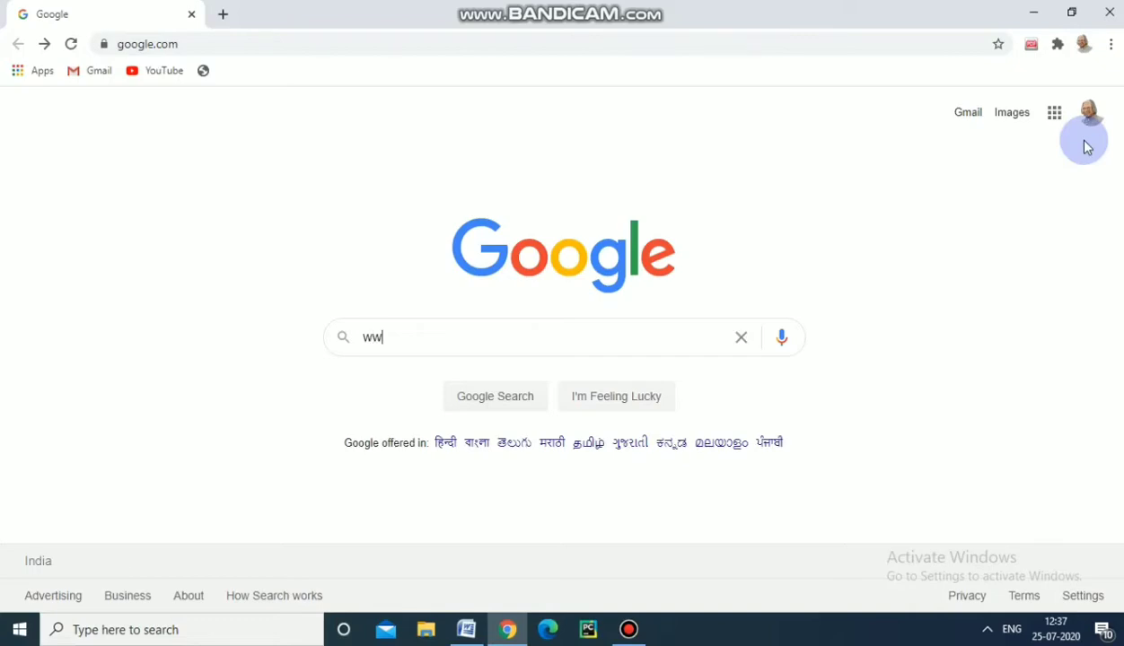
{"action": "key", "text": "Down"}
{"action": "key", "text": "Return"}
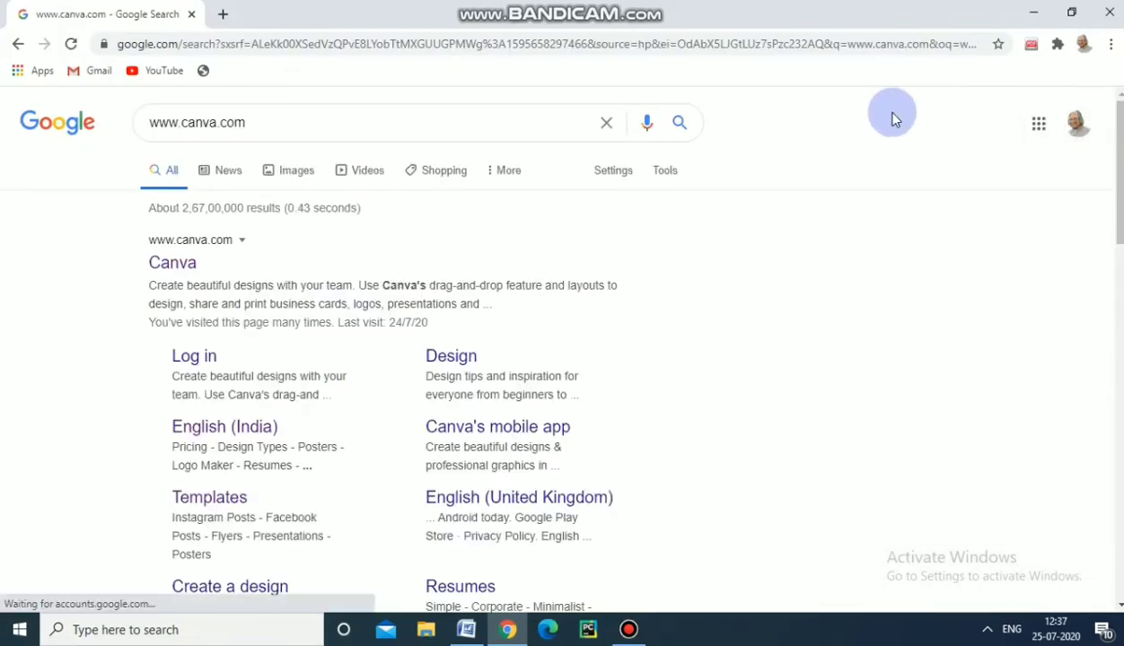
{"action": "left_click", "coordinate": [194, 262]}
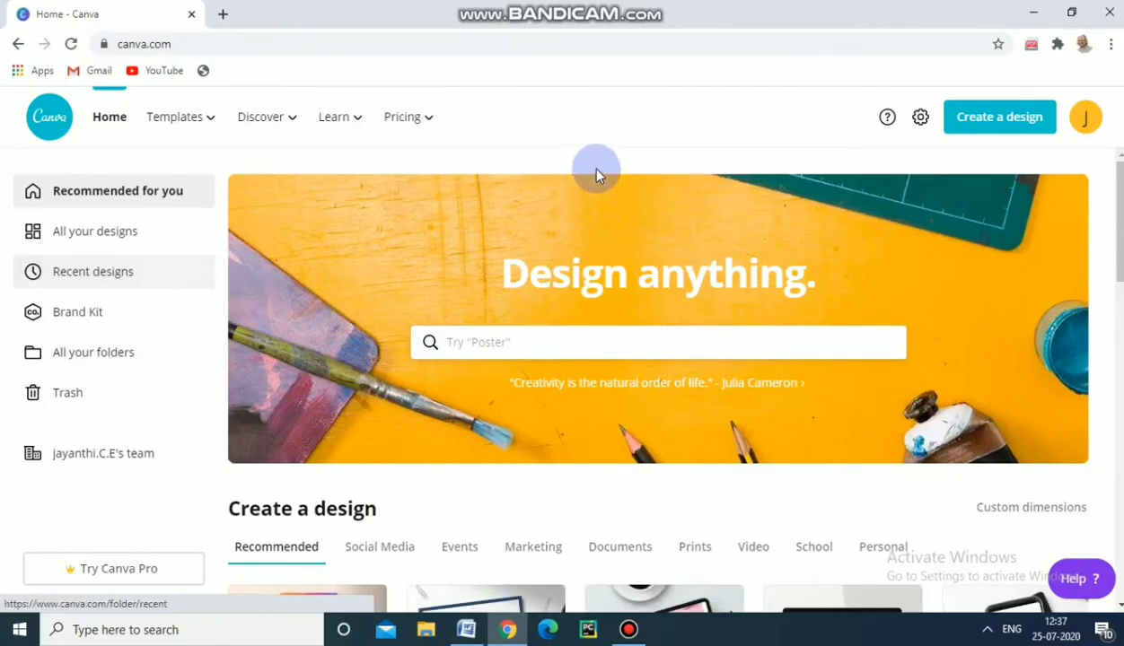
Start a new blank Poster design from the Create a design list
{"action": "left_click", "coordinate": [1003, 126]}
{"action": "left_click", "coordinate": [1004, 126]}
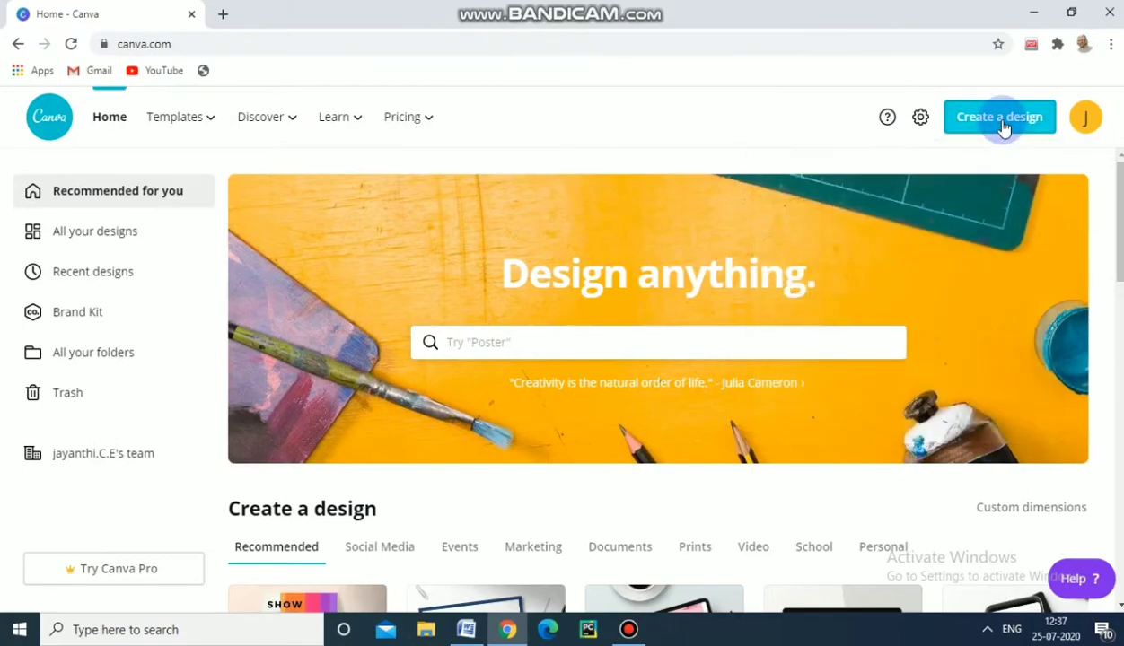
{"action": "left_click", "coordinate": [1003, 126]}
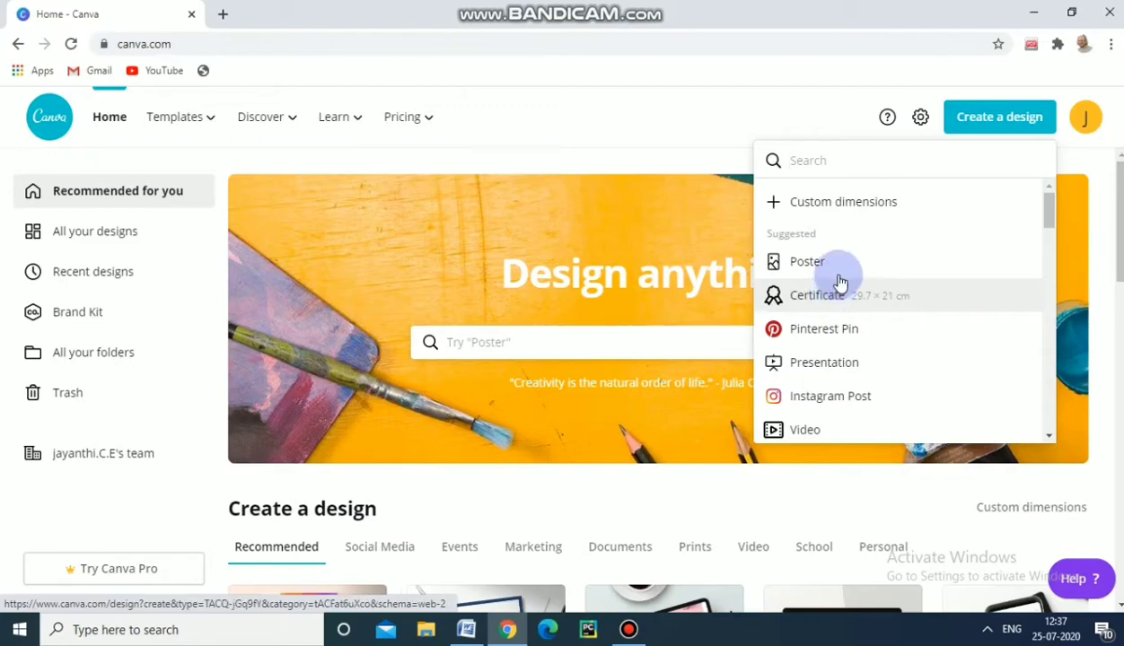
{"action": "left_click", "coordinate": [844, 262]}
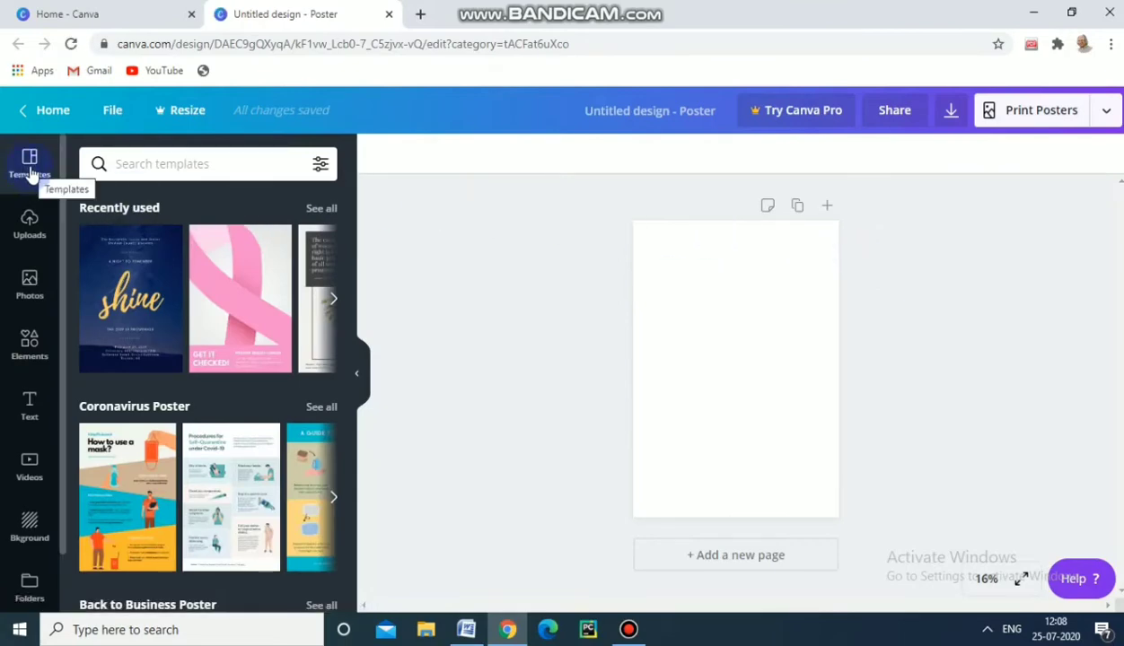
Browse the Uploads, Photos, Elements, Text and Videos libraries, ending on Backgrounds
{"action": "left_click", "coordinate": [39, 230]}
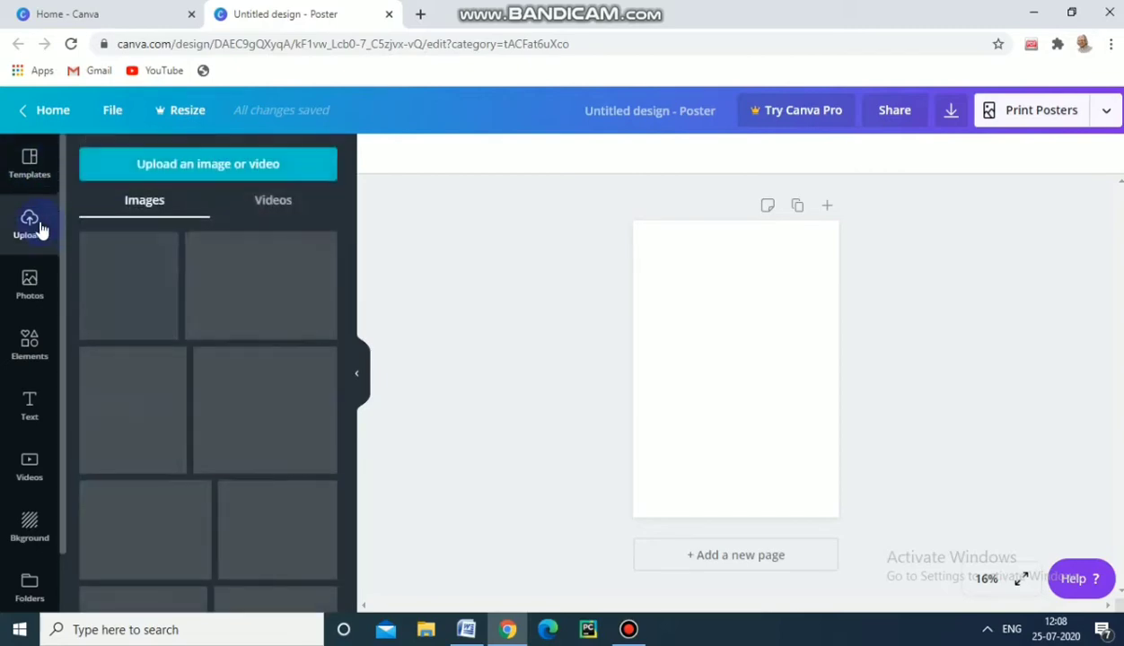
{"action": "left_click", "coordinate": [36, 294]}
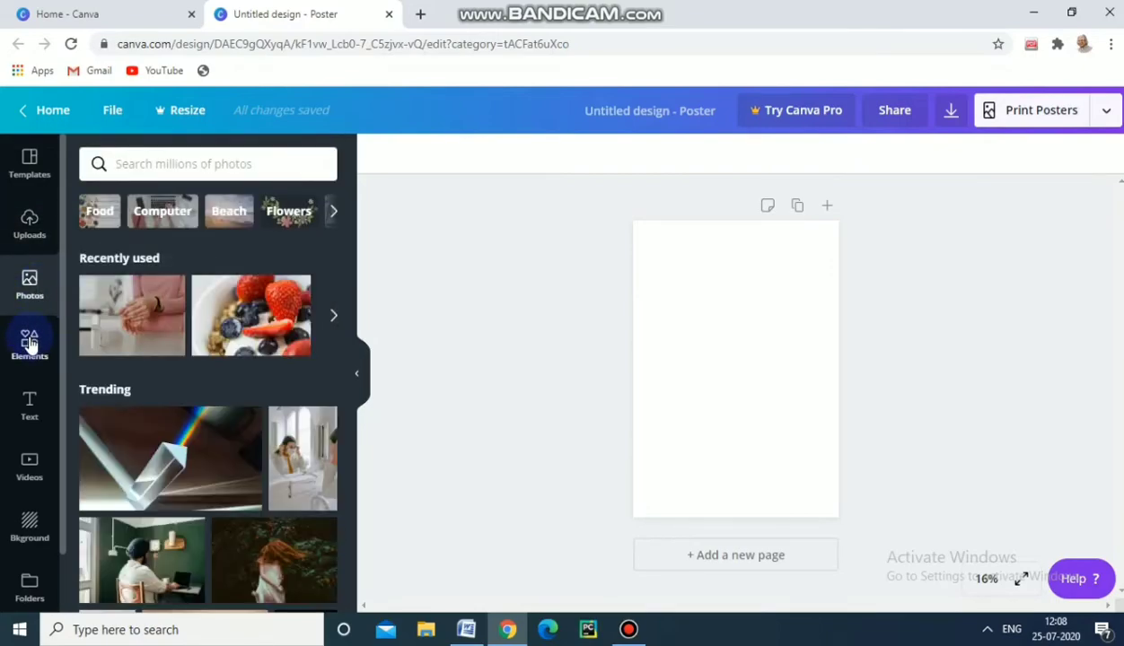
{"action": "left_click", "coordinate": [29, 343]}
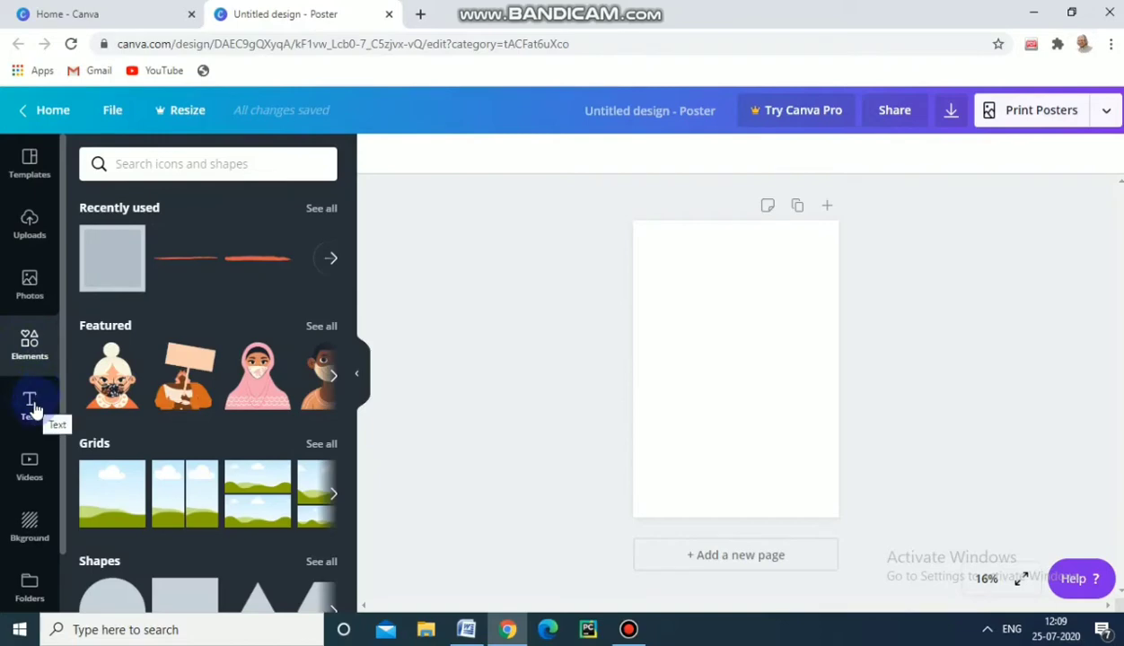
{"action": "left_click", "coordinate": [34, 411]}
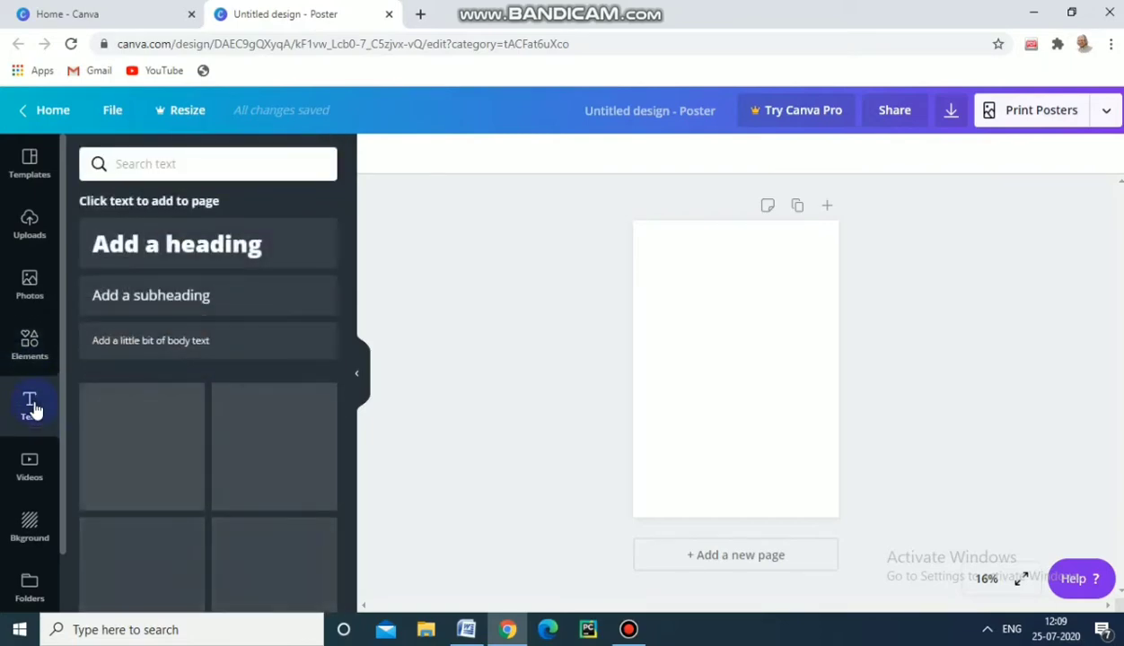
{"action": "left_click", "coordinate": [33, 479]}
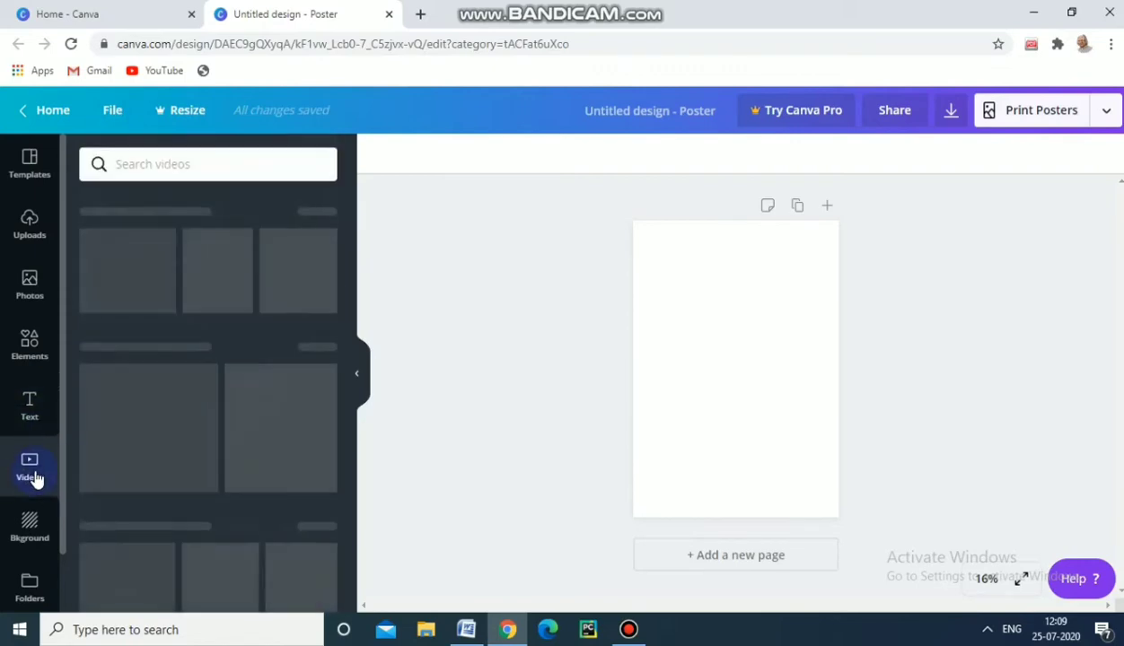
{"action": "left_click", "coordinate": [40, 527]}
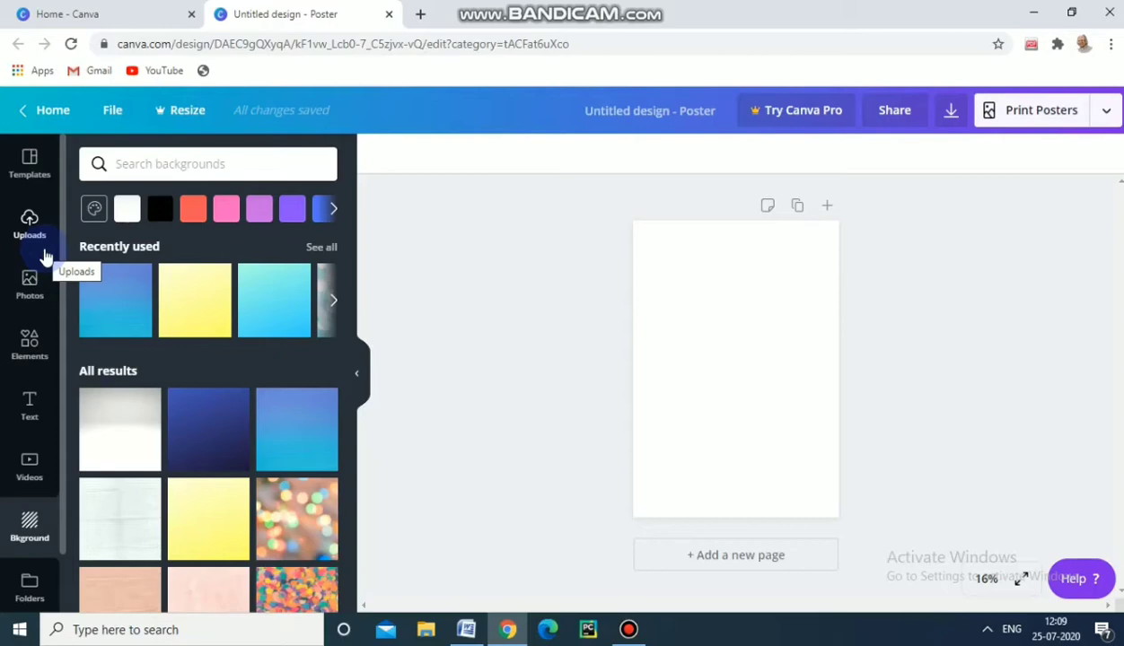
Try several background thumbnails and settle on the yellow-to-orange gradient for the poster
{"action": "left_click", "coordinate": [199, 303]}
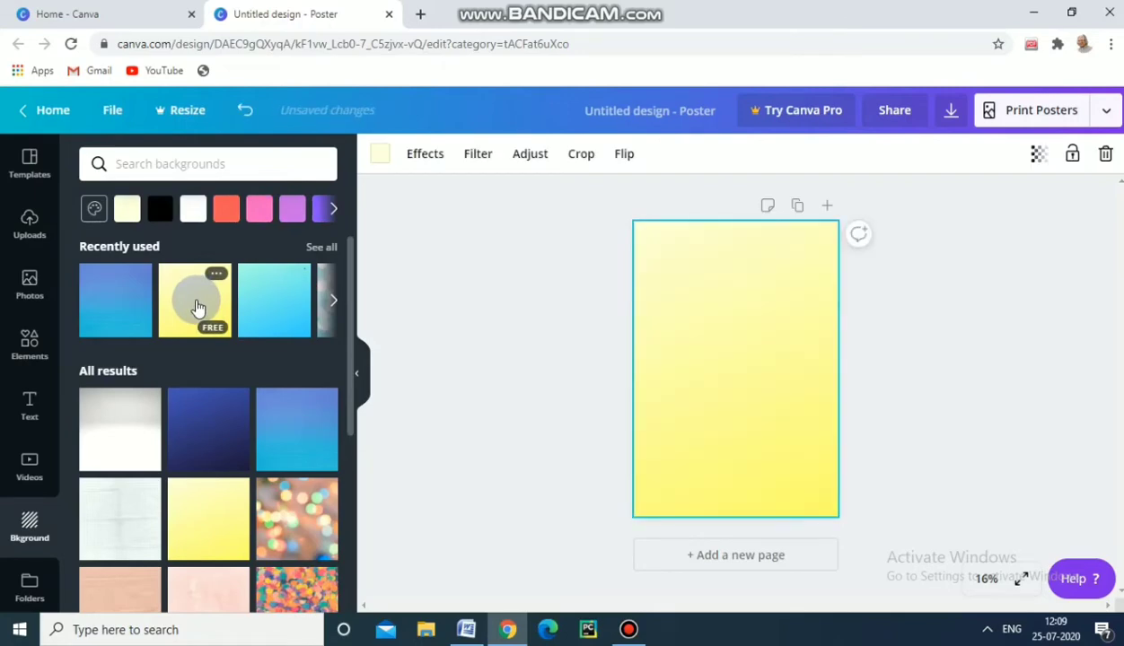
{"action": "left_click", "coordinate": [263, 326]}
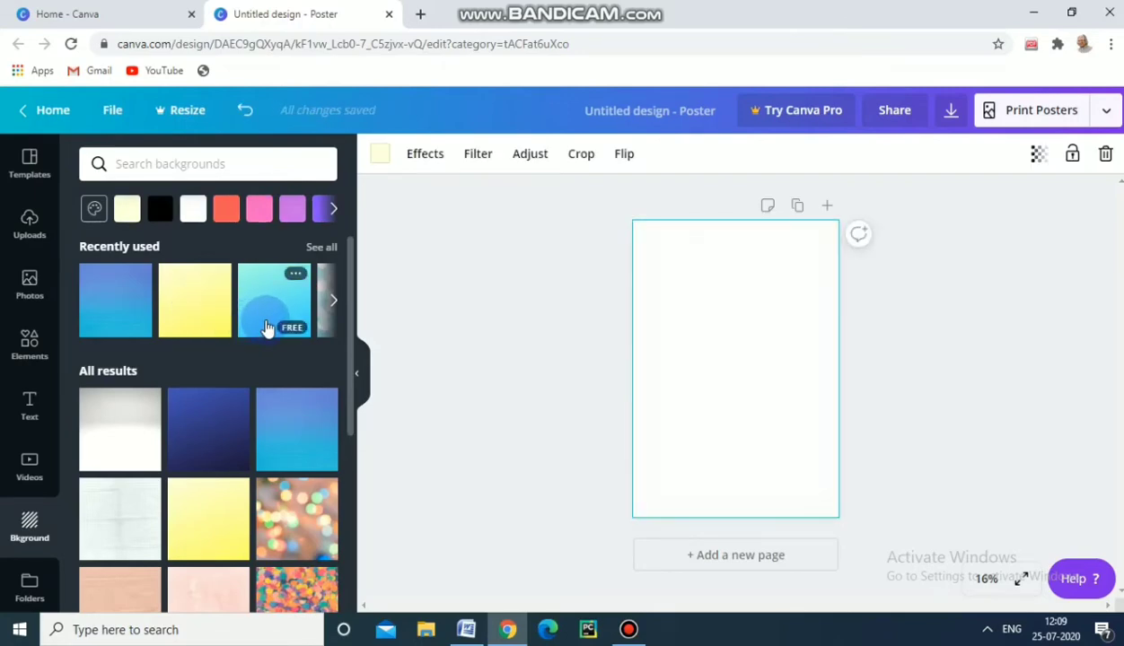
{"action": "left_click", "coordinate": [284, 430]}
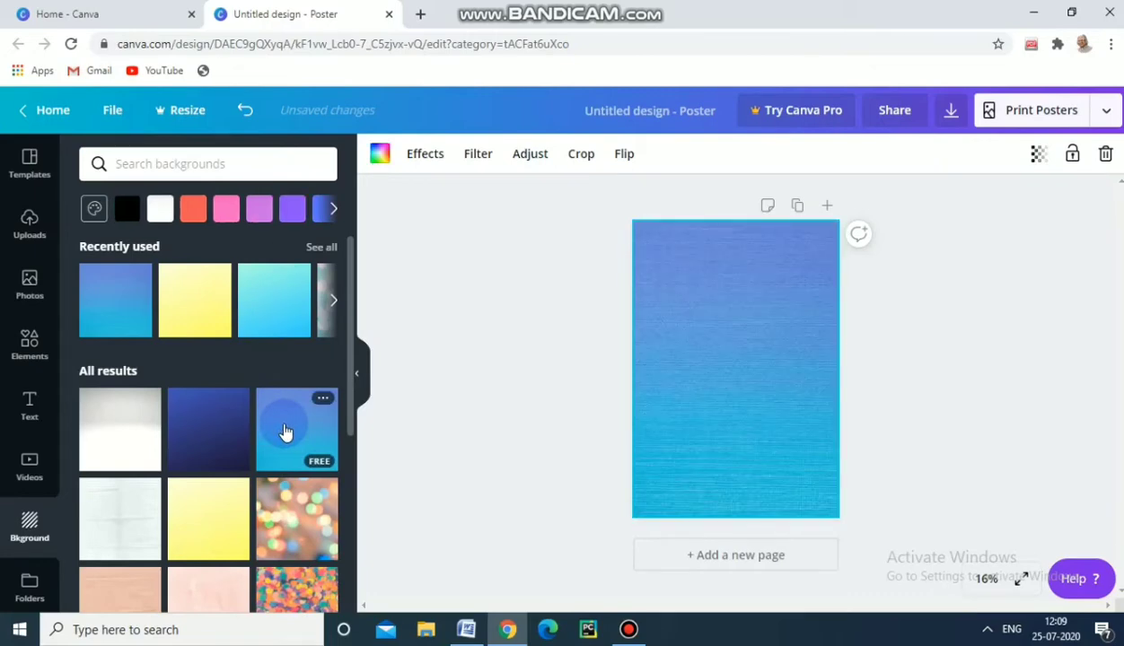
{"action": "scroll", "coordinate": [351, 467], "scroll_direction": "down", "scroll_amount": 4}
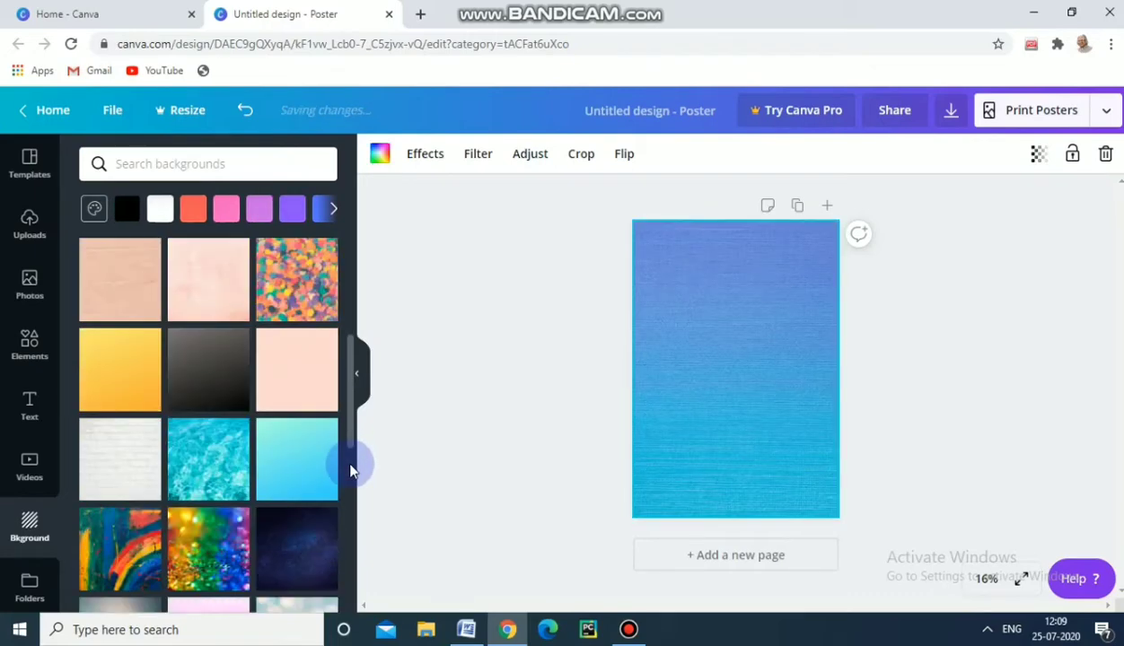
{"action": "left_click", "coordinate": [216, 455]}
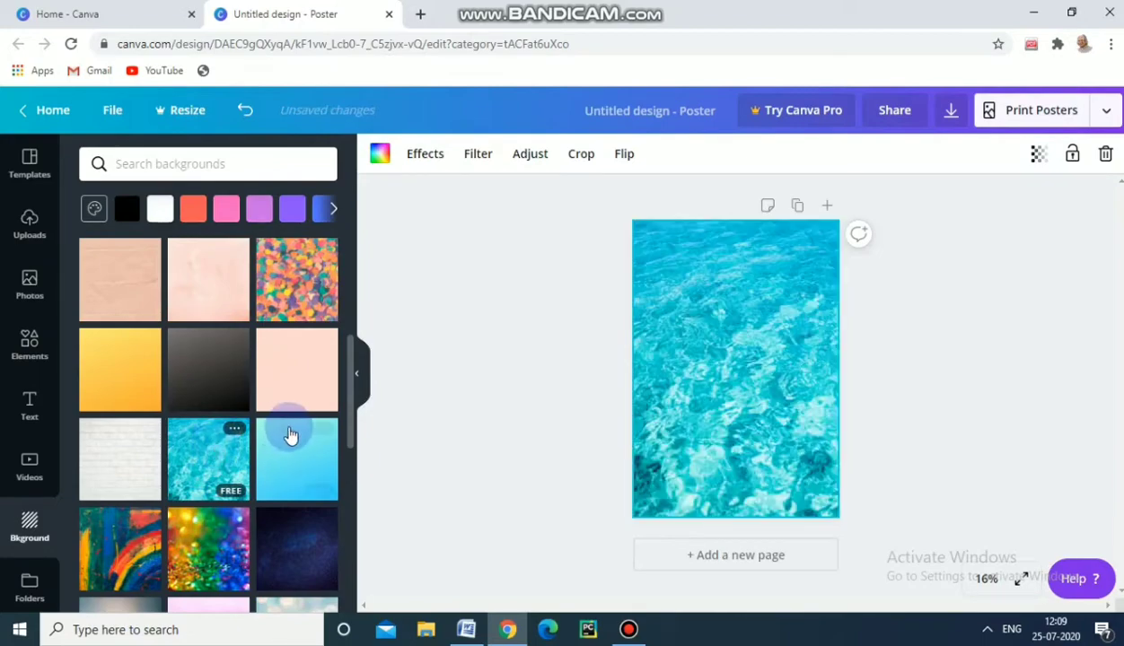
{"action": "left_click", "coordinate": [297, 436]}
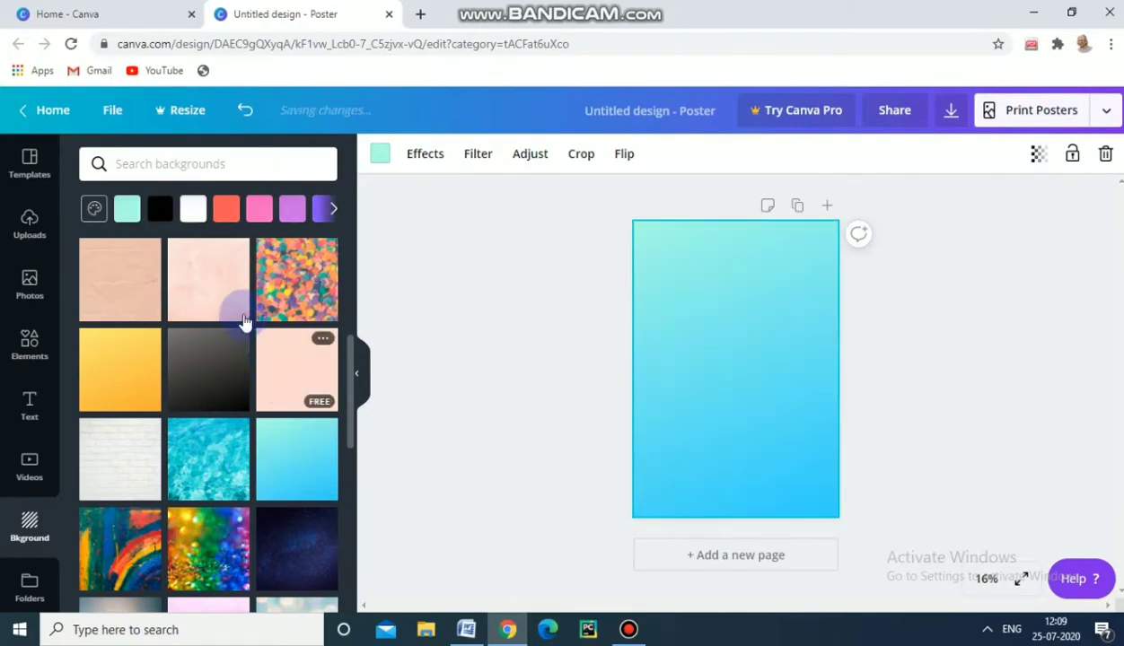
{"action": "left_click", "coordinate": [206, 274]}
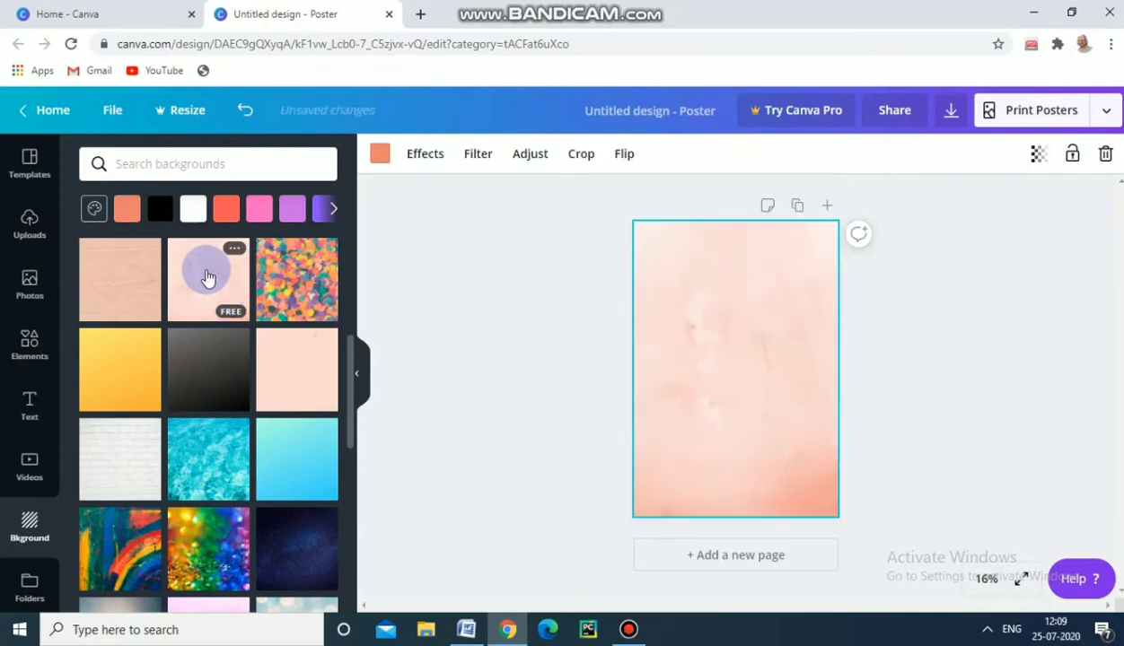
{"action": "left_click", "coordinate": [115, 390]}
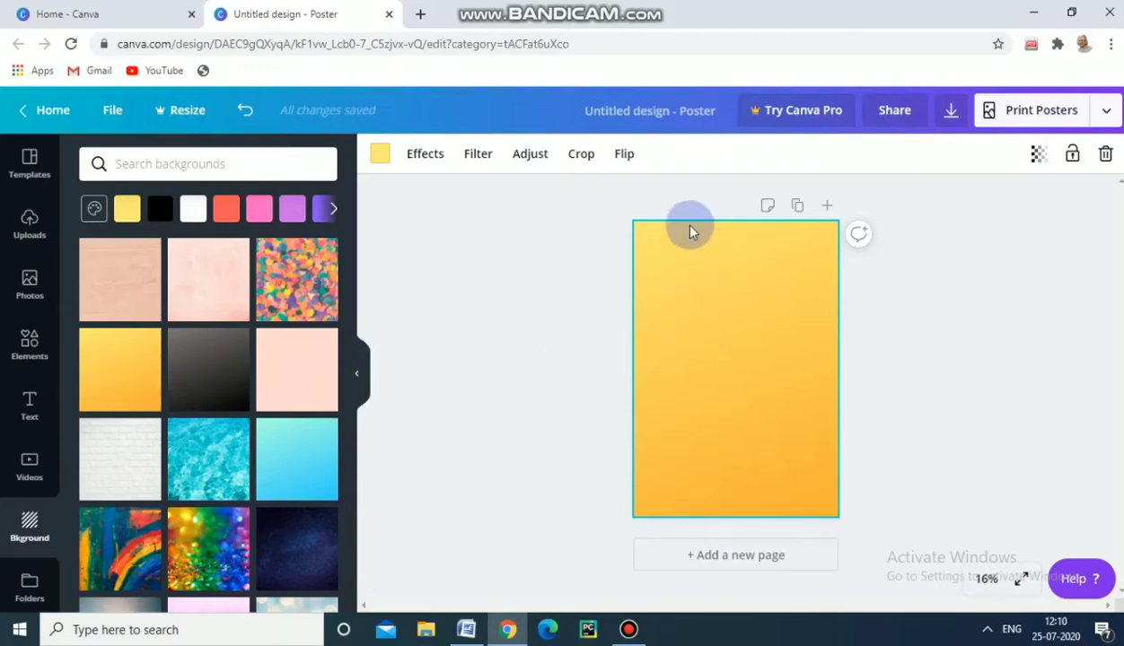
{"action": "left_click", "coordinate": [32, 405]}
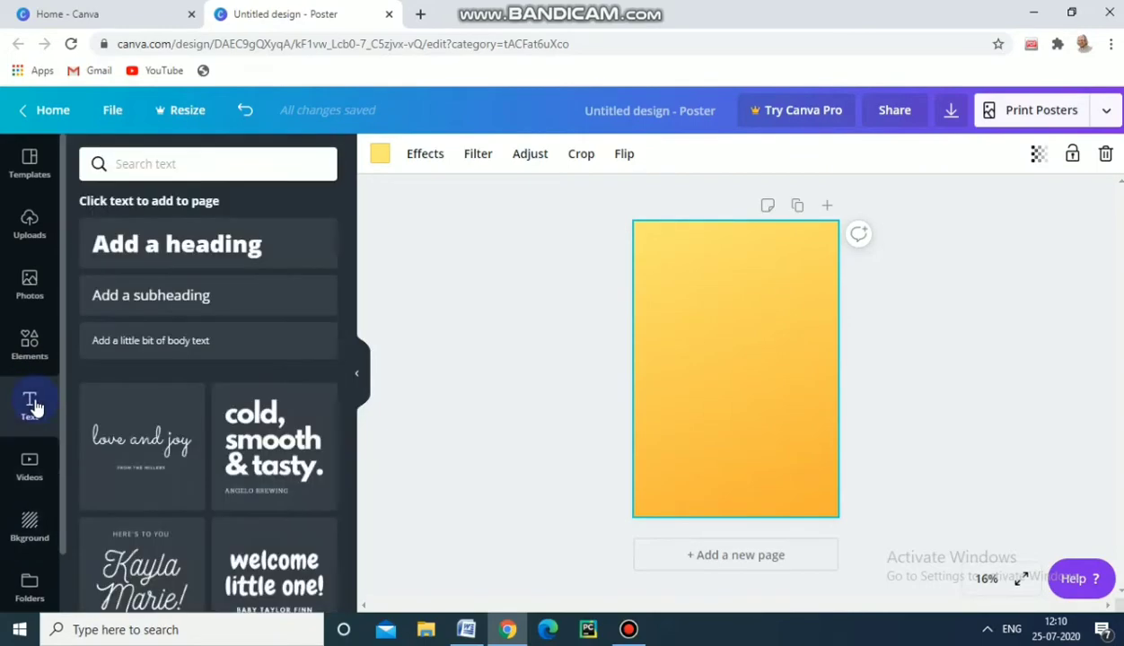
Add a heading near the top of the poster reading 'JAYA EDUWORLD'
{"action": "left_click", "coordinate": [217, 244]}
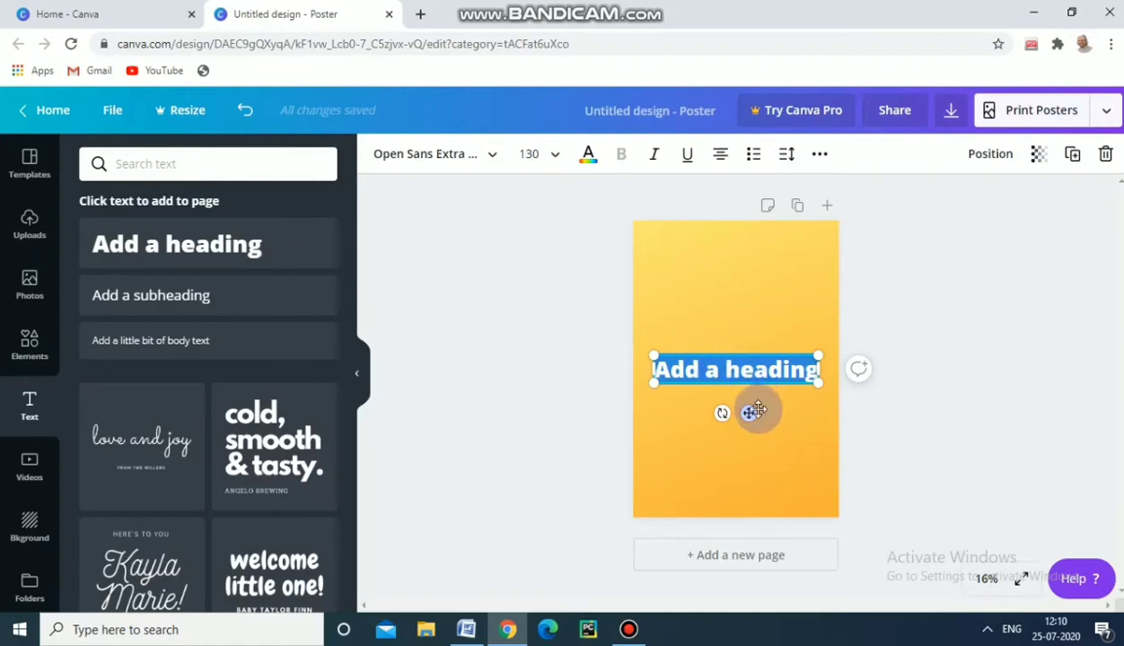
{"action": "left_click_drag", "start_coordinate": [750, 415], "coordinate": [750, 299]}
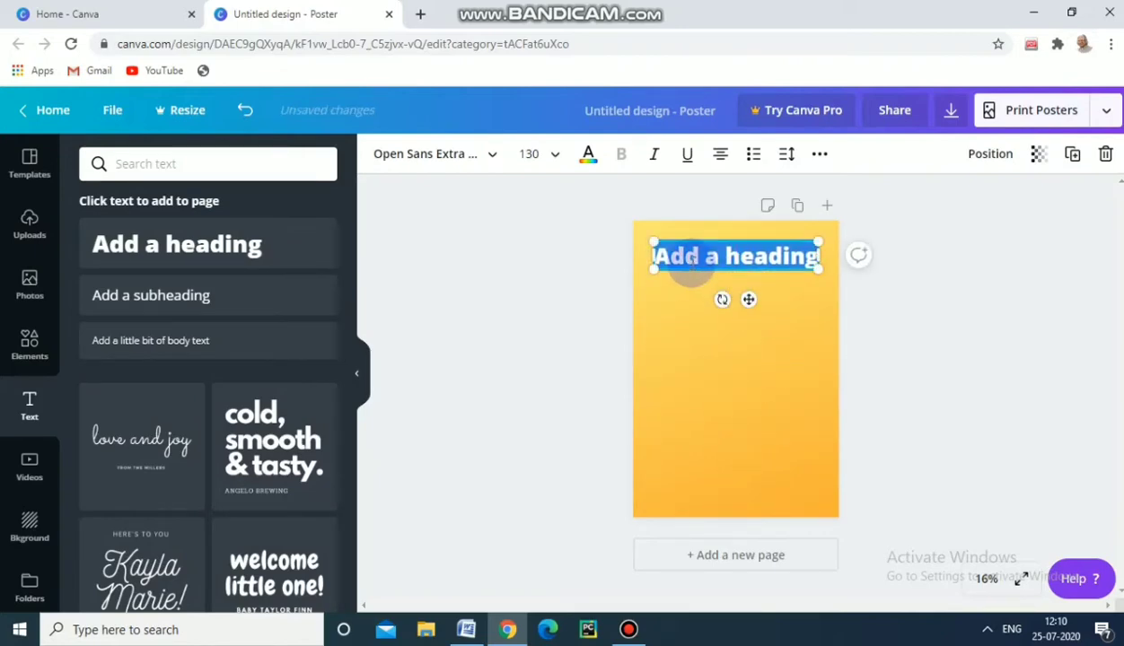
{"action": "key", "text": "BackSpace"}
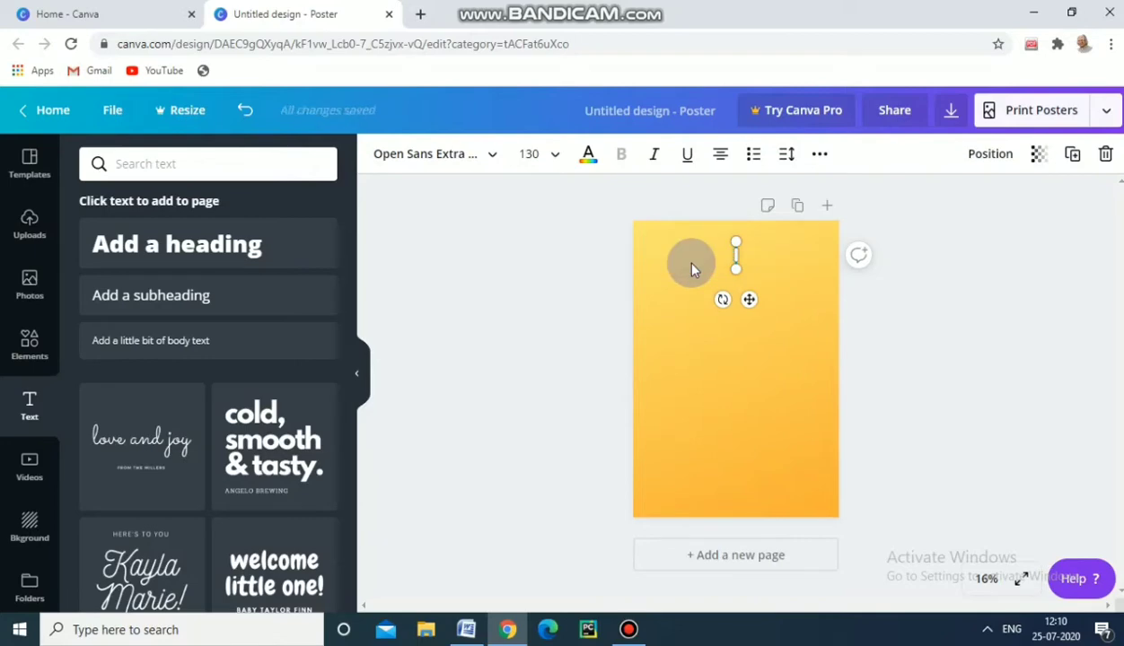
{"action": "type", "text": "JAYA"}
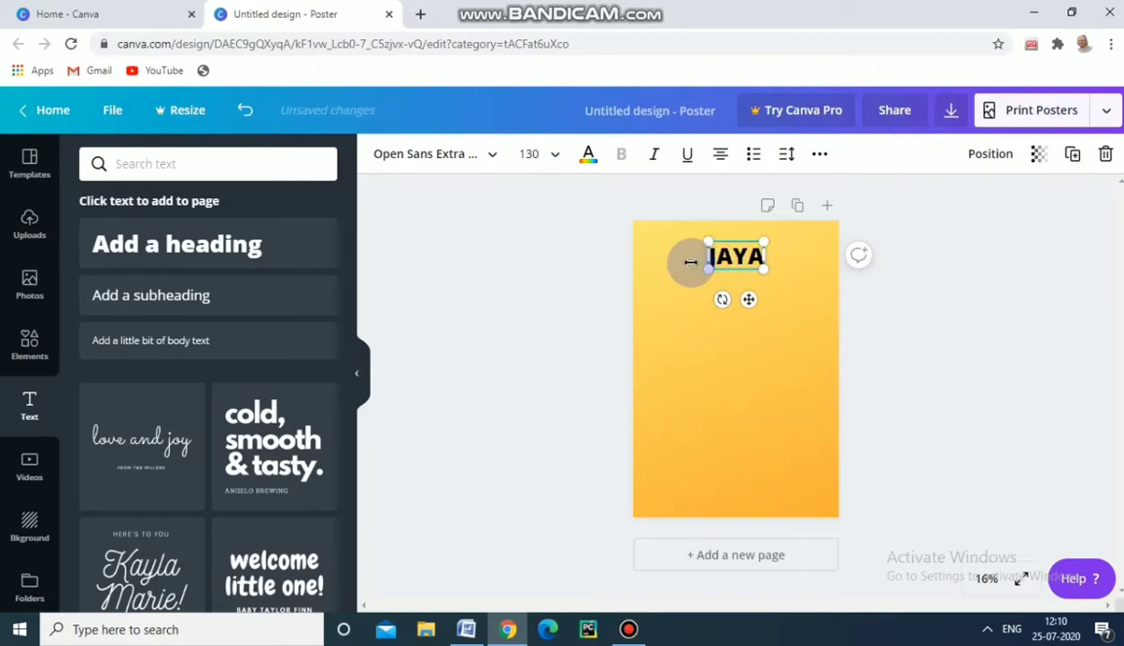
{"action": "type", "text": " EDUW"}
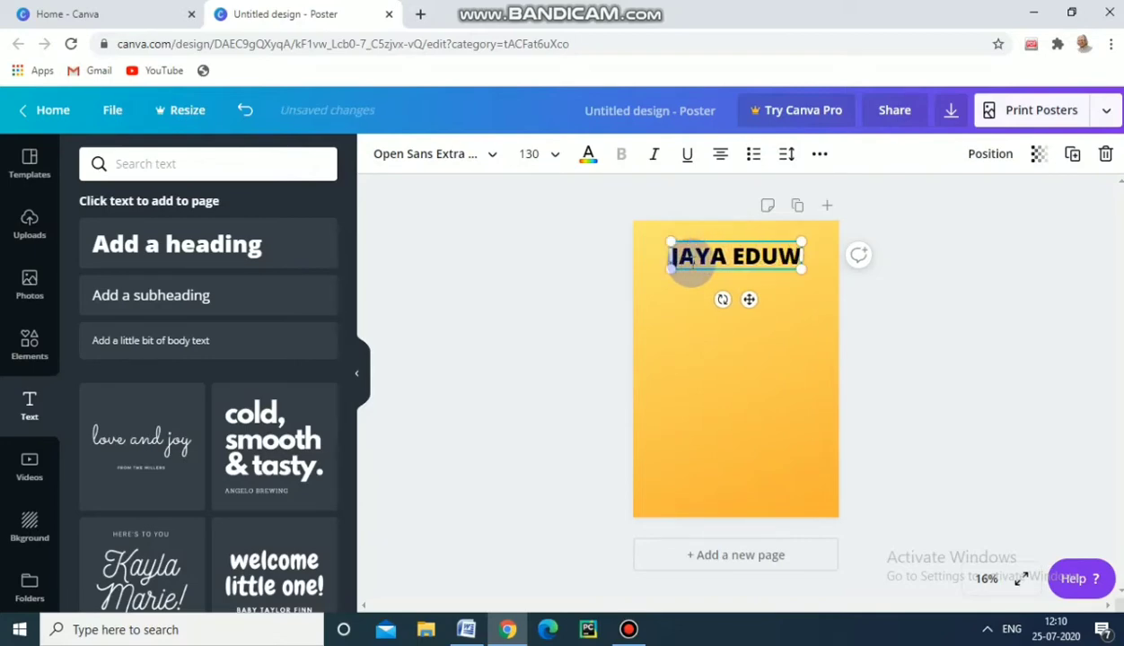
{"action": "type", "text": "ORLD"}
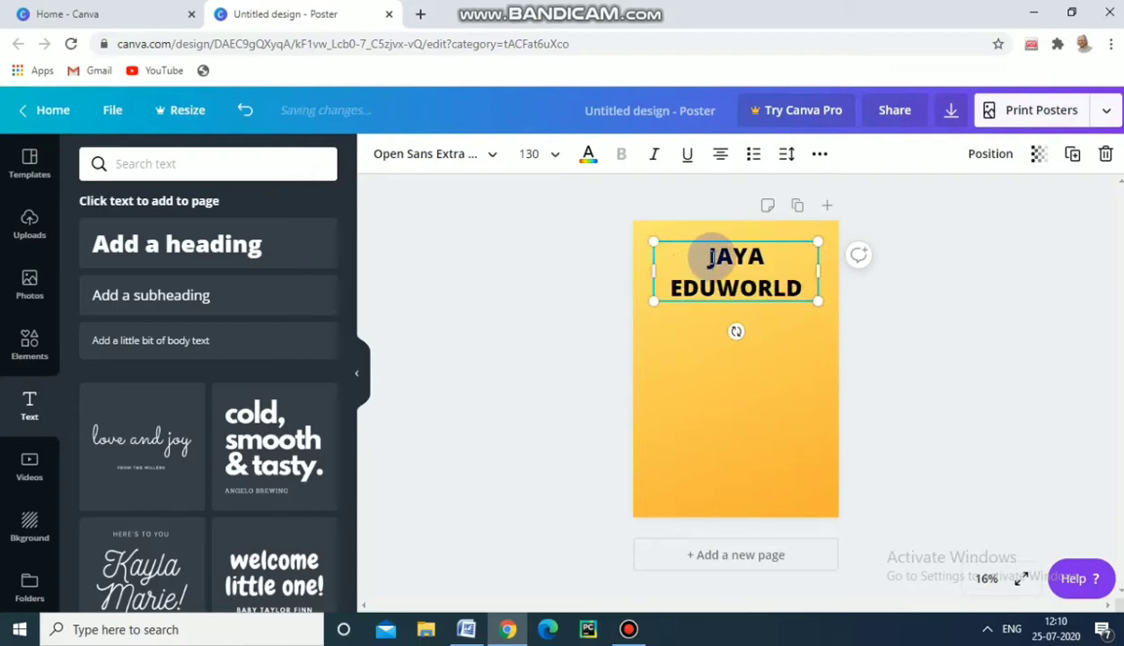
Set the heading to size 120, widen its box to one line and nudge it to the top
{"action": "left_click_drag", "start_coordinate": [706, 255], "coordinate": [807, 287]}
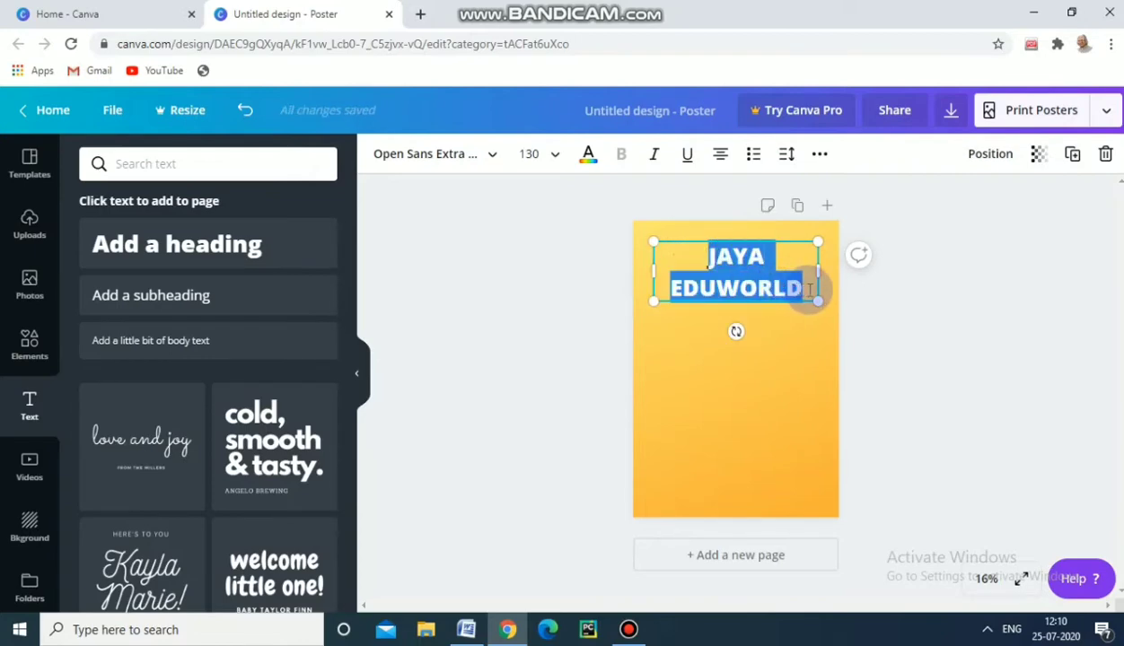
{"action": "left_click", "coordinate": [556, 155]}
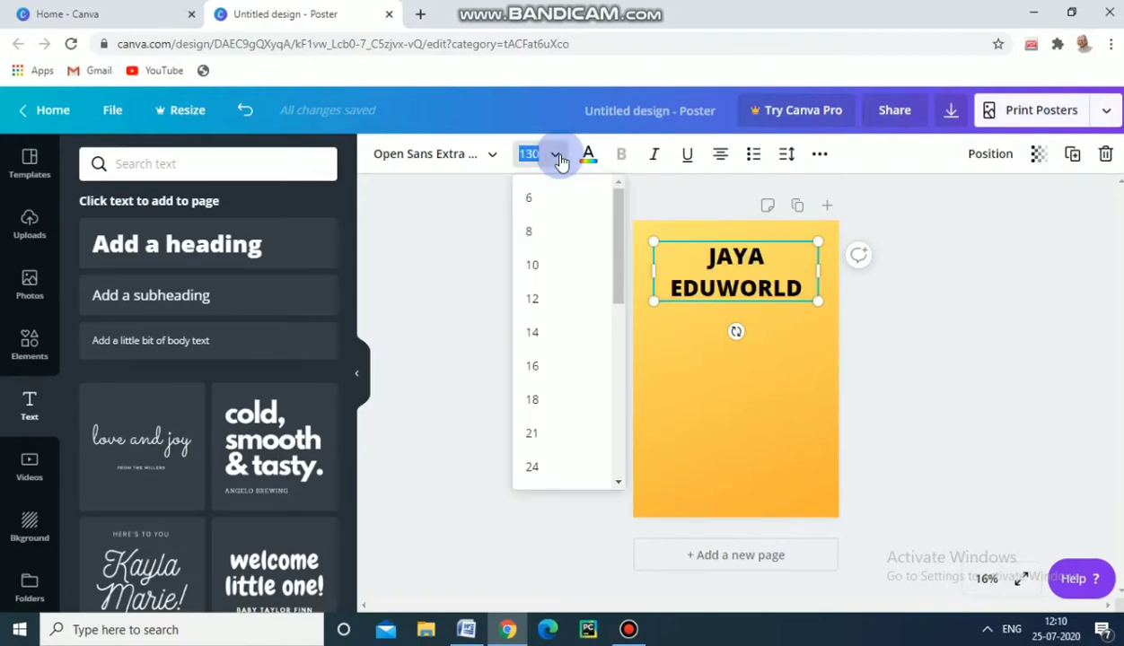
{"action": "type", "text": "1"}
{"action": "key", "text": "Return"}
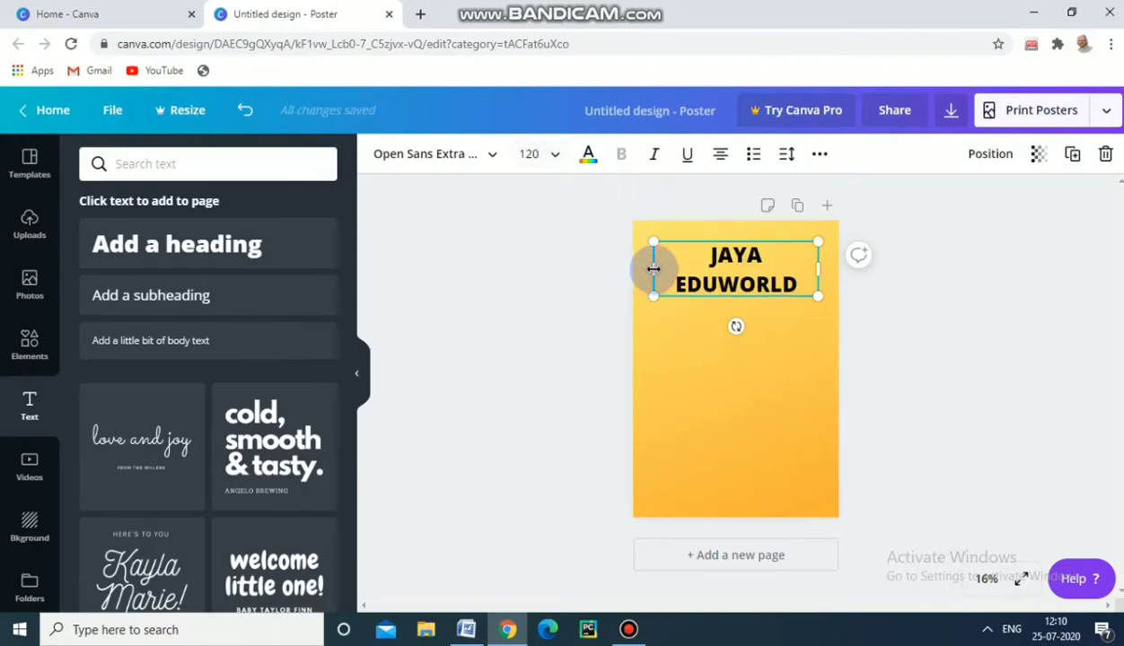
{"action": "left_click_drag", "start_coordinate": [653, 268], "coordinate": [634, 266]}
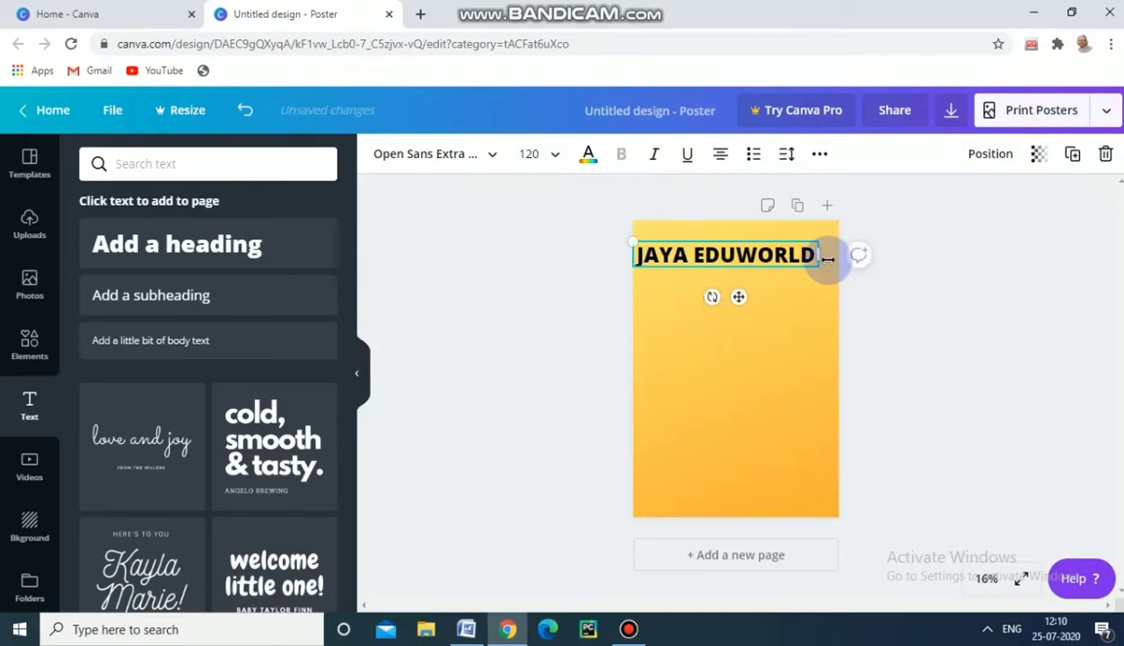
{"action": "left_click_drag", "start_coordinate": [815, 253], "coordinate": [839, 251]}
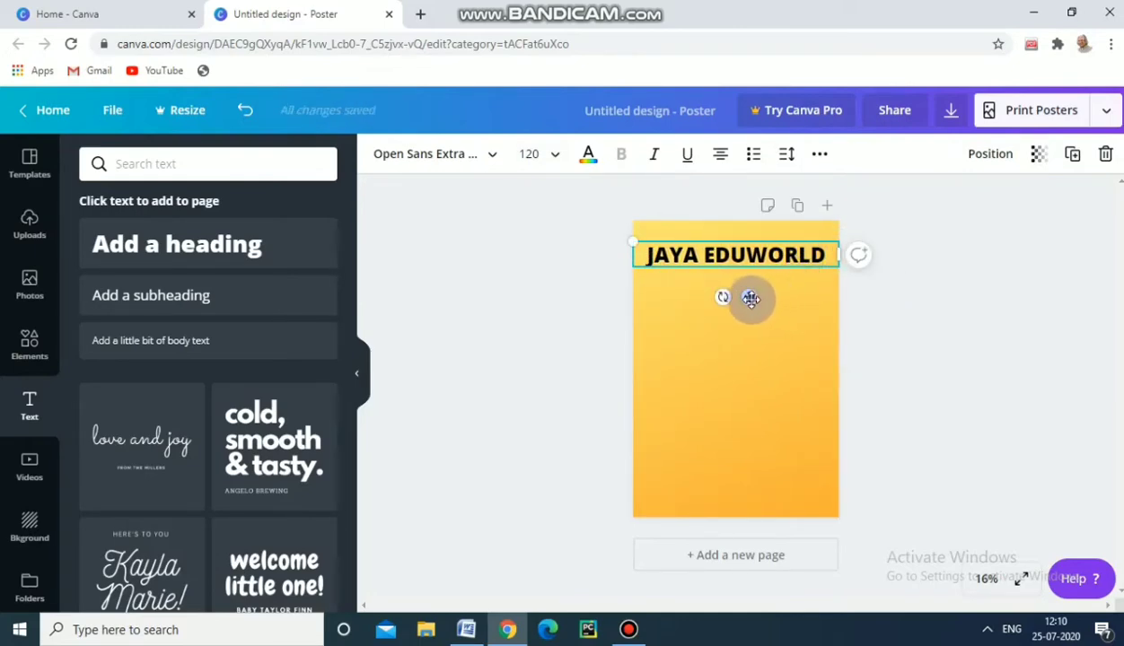
{"action": "left_click_drag", "start_coordinate": [750, 298], "coordinate": [749, 285]}
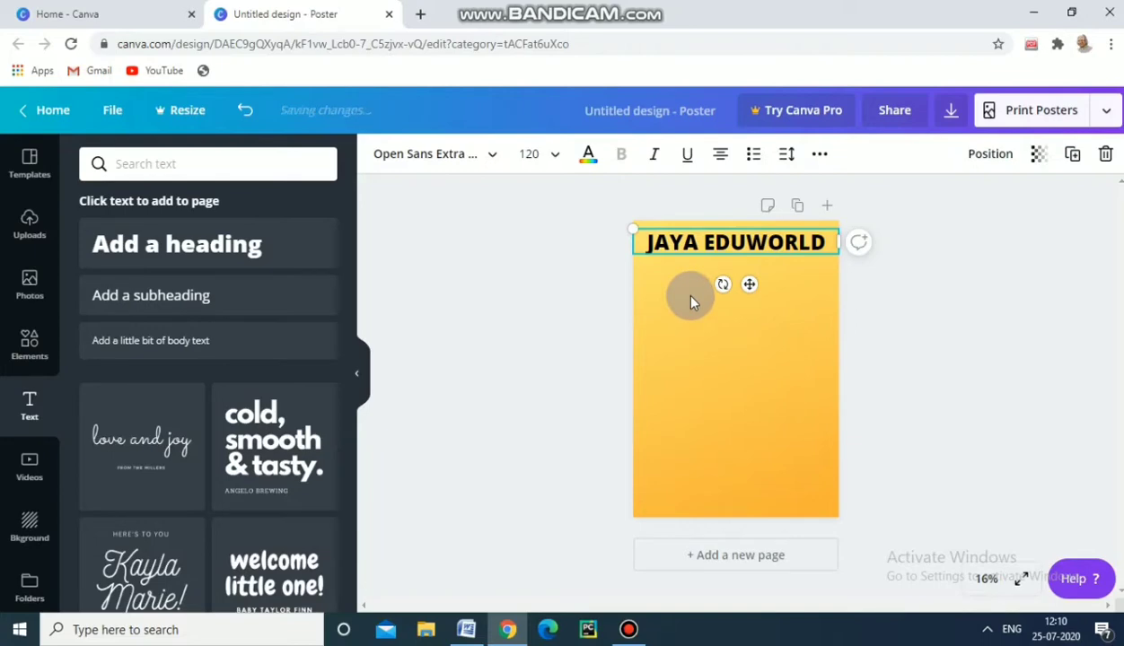
Add a subheading and replace its placeholder text with 'Organises'
{"action": "left_click", "coordinate": [194, 297]}
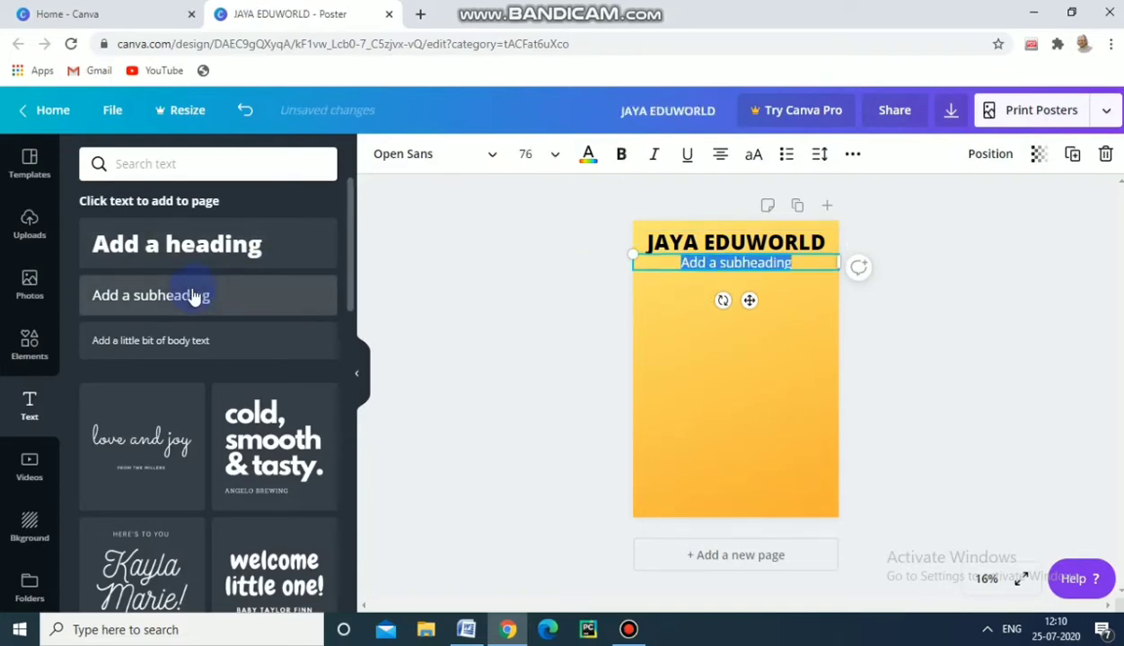
{"action": "left_click", "coordinate": [684, 265]}
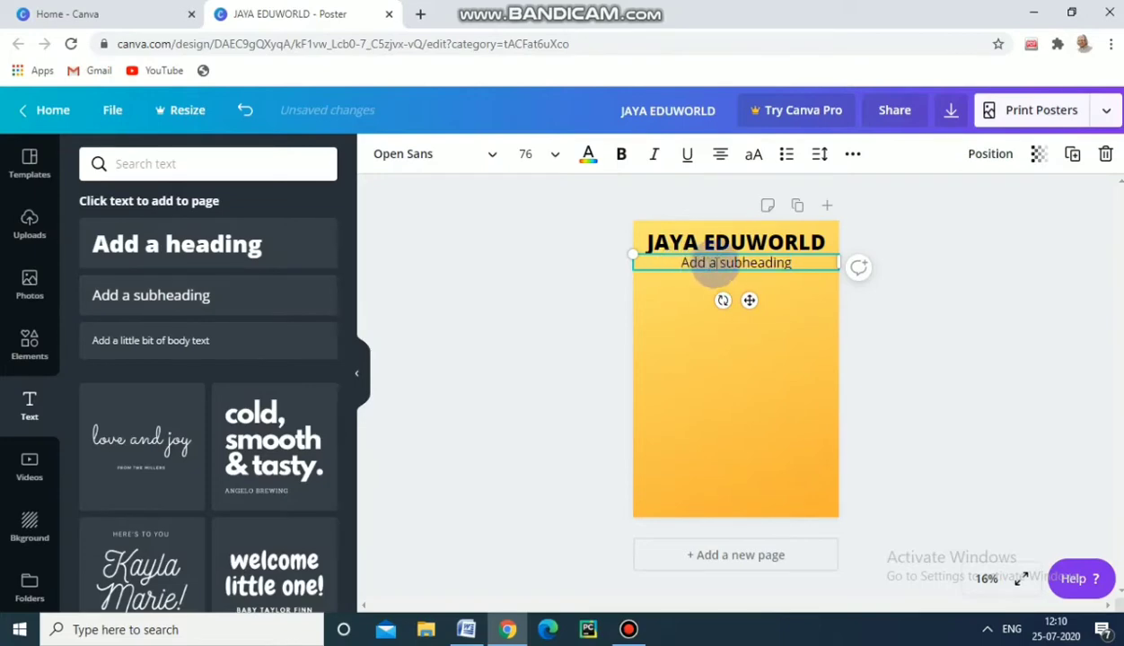
{"action": "left_click_drag", "start_coordinate": [799, 259], "coordinate": [687, 251]}
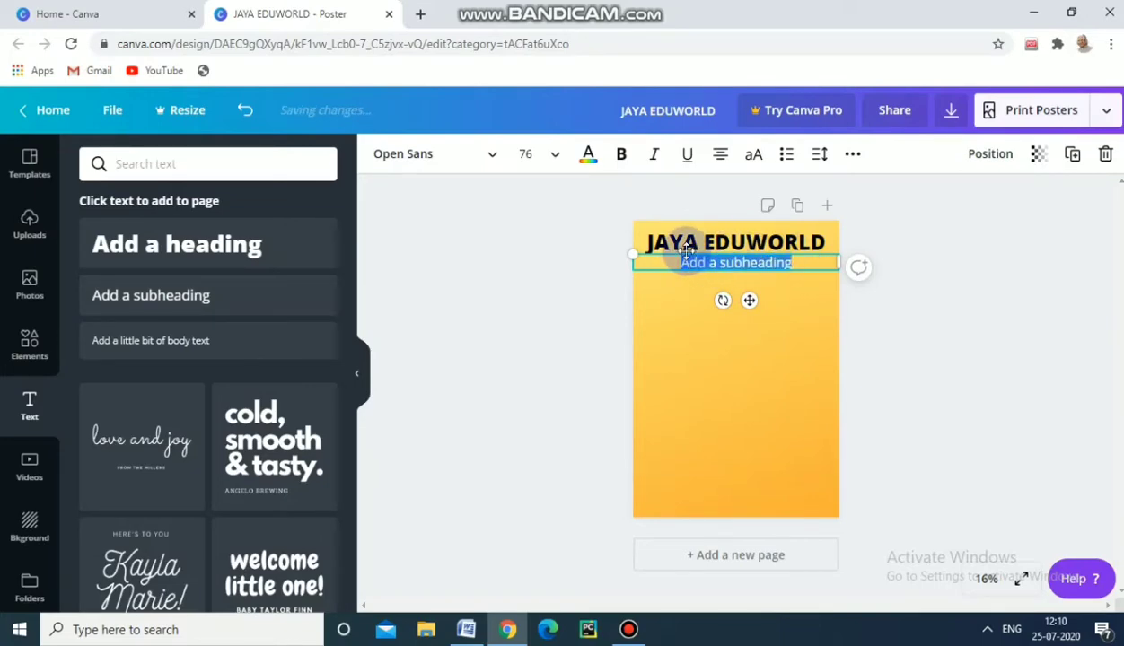
{"action": "type", "text": "Organises"}
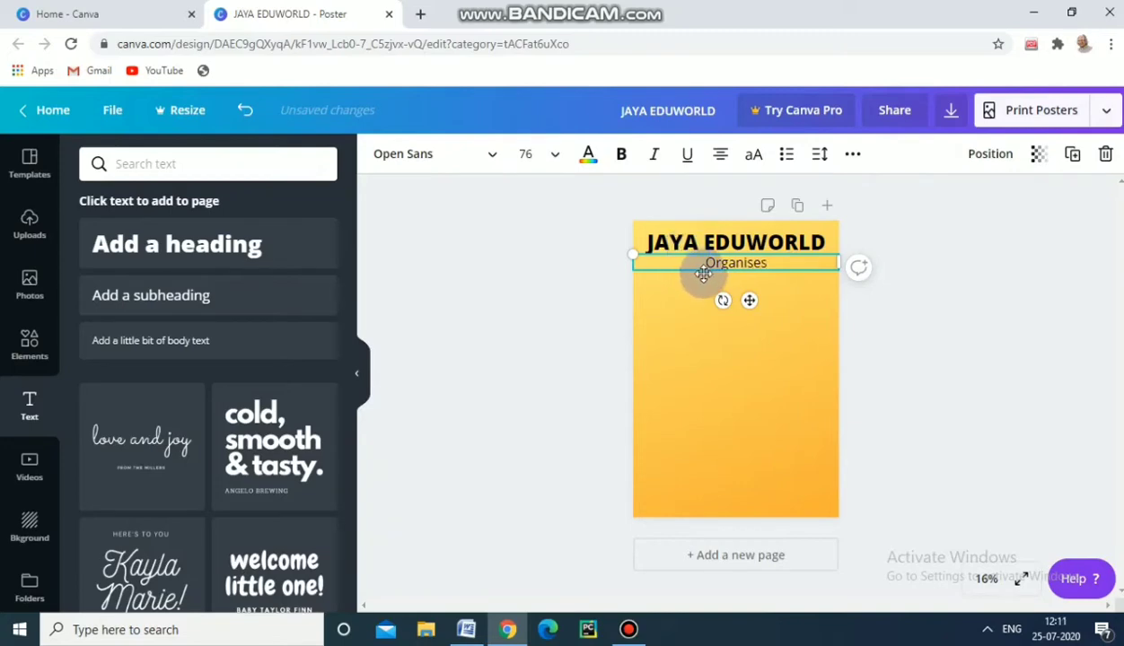
{"action": "left_click", "coordinate": [687, 280]}
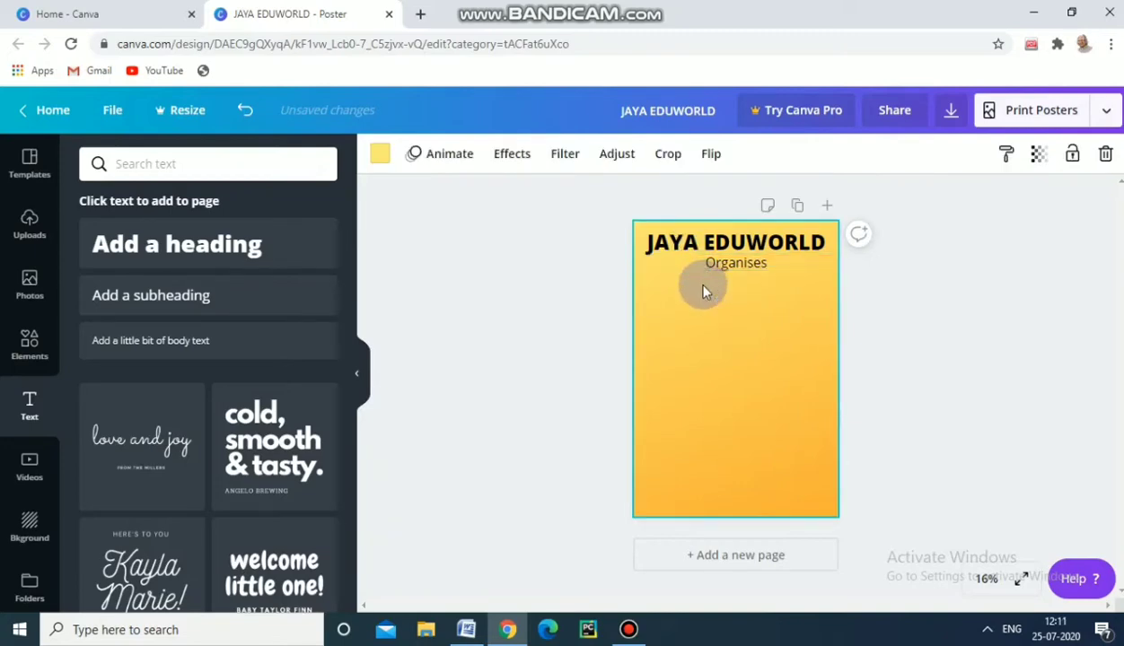
Add a subheading under Organises reading 'National Seminar on Technopedagogy' and widen its box on both sides
{"action": "left_click", "coordinate": [199, 295]}
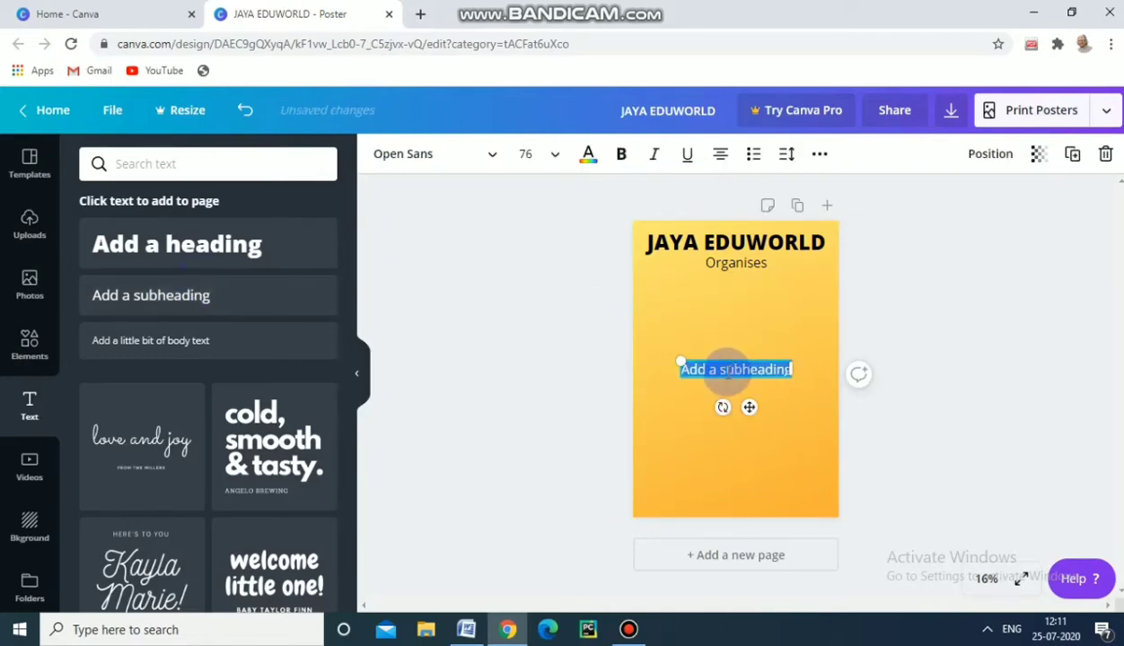
{"action": "left_click_drag", "start_coordinate": [750, 408], "coordinate": [756, 327]}
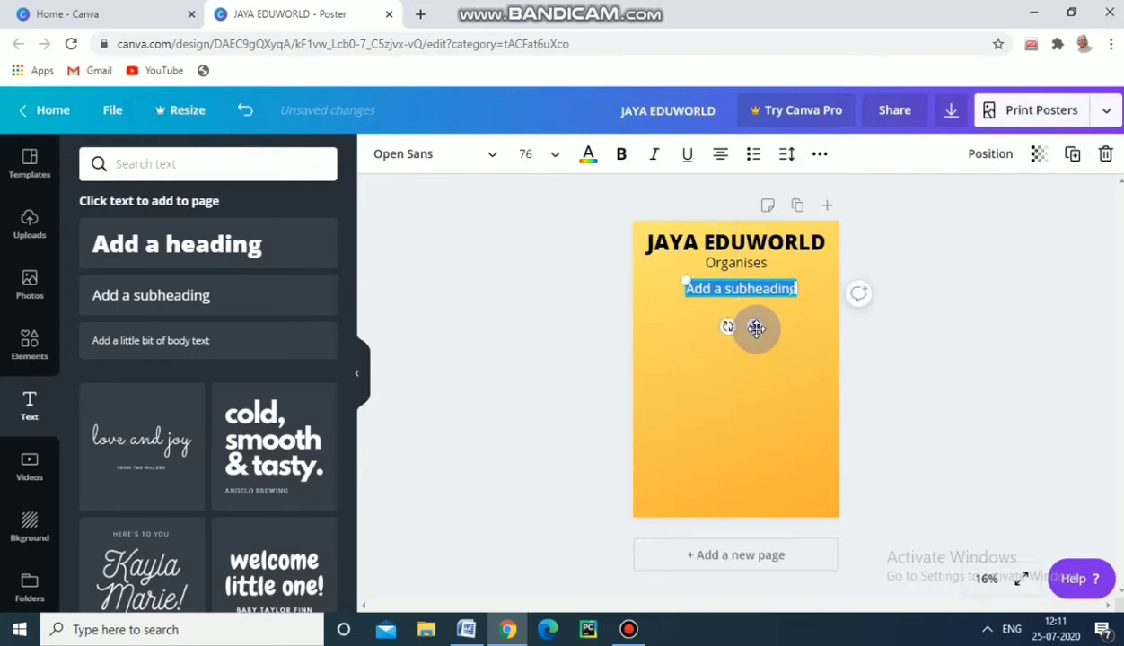
{"action": "key", "text": "BackSpace"}
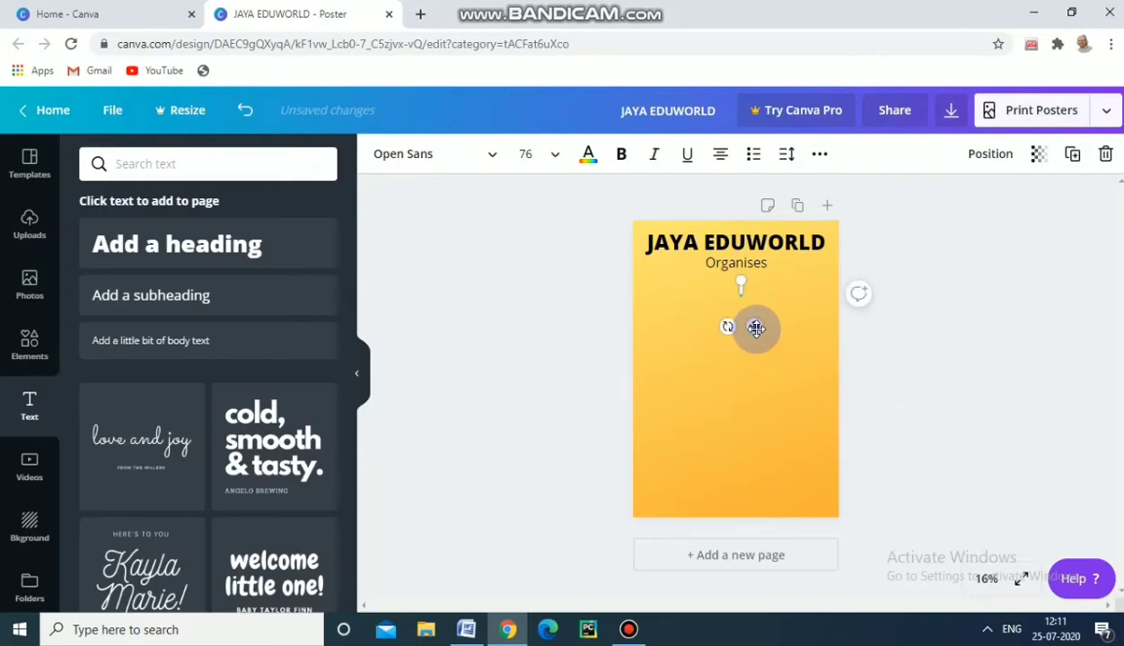
{"action": "type", "text": "National Seminar on"}
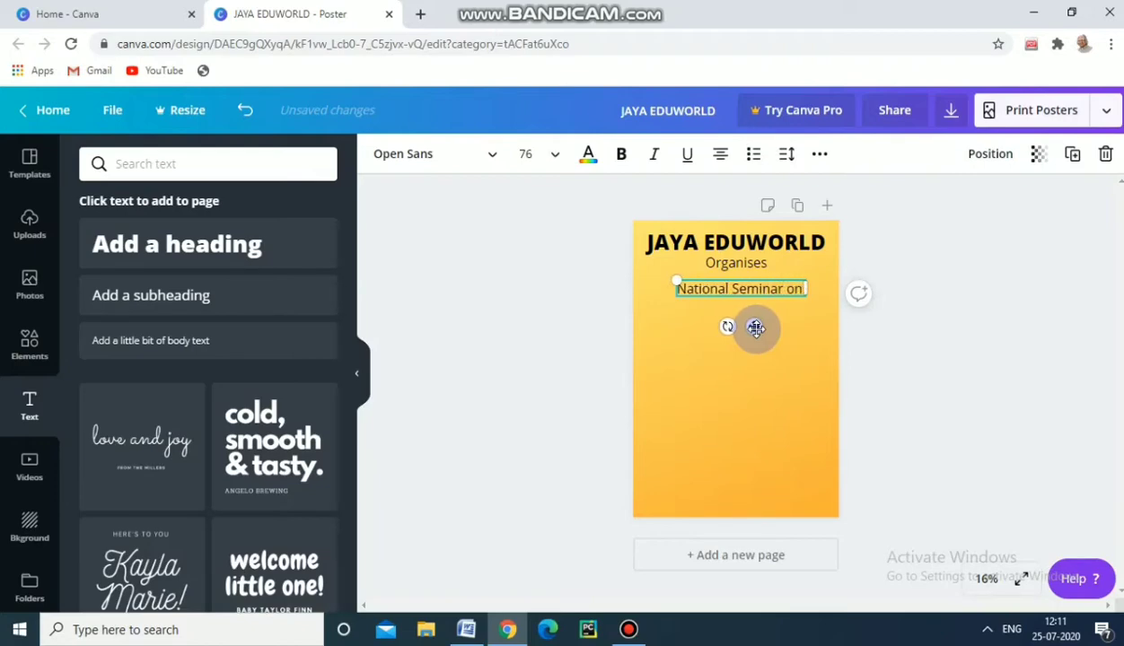
{"action": "type", "text": " Tech"}
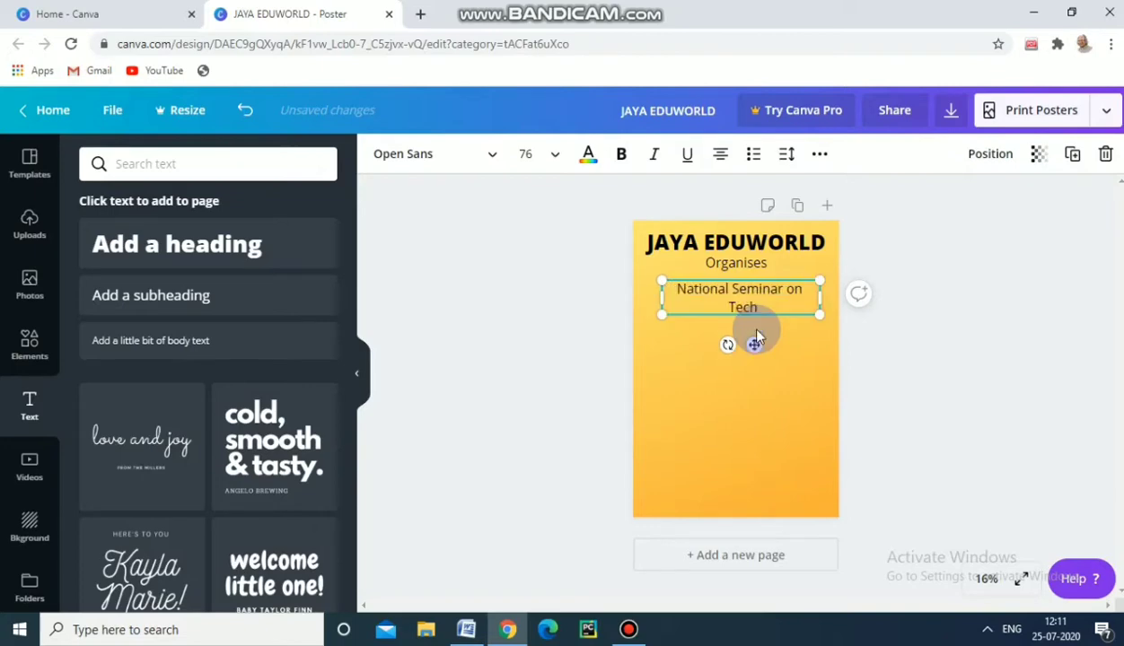
{"action": "type", "text": "nopedagogy"}
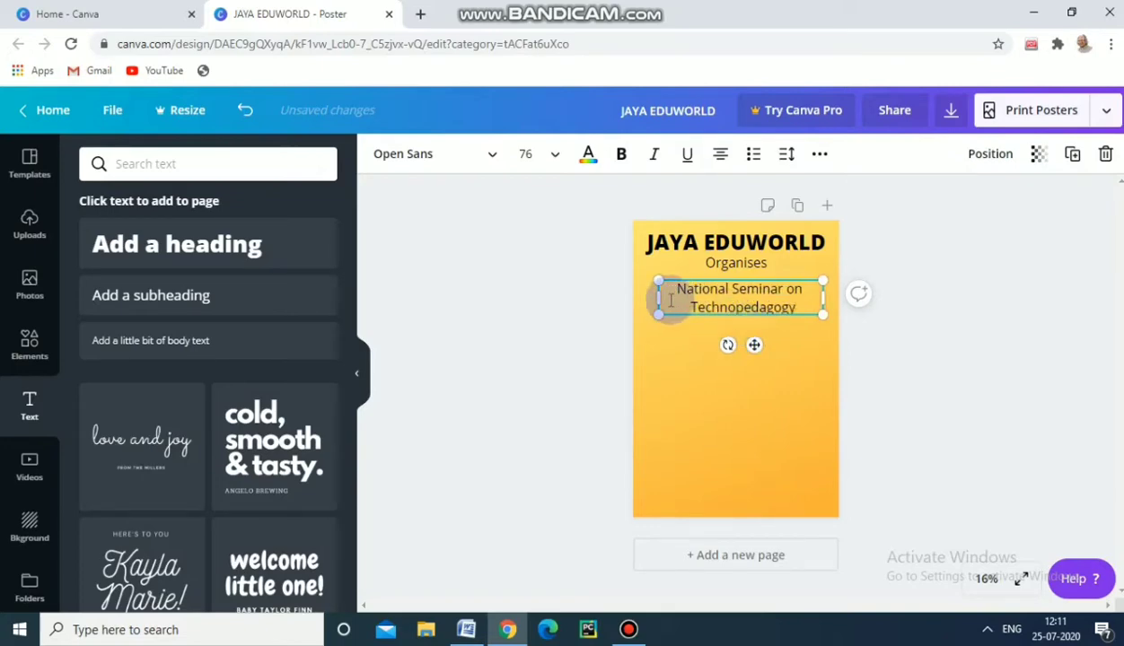
{"action": "left_click_drag", "start_coordinate": [658, 298], "coordinate": [633, 299]}
{"action": "left_click_drag", "start_coordinate": [822, 296], "coordinate": [840, 296]}
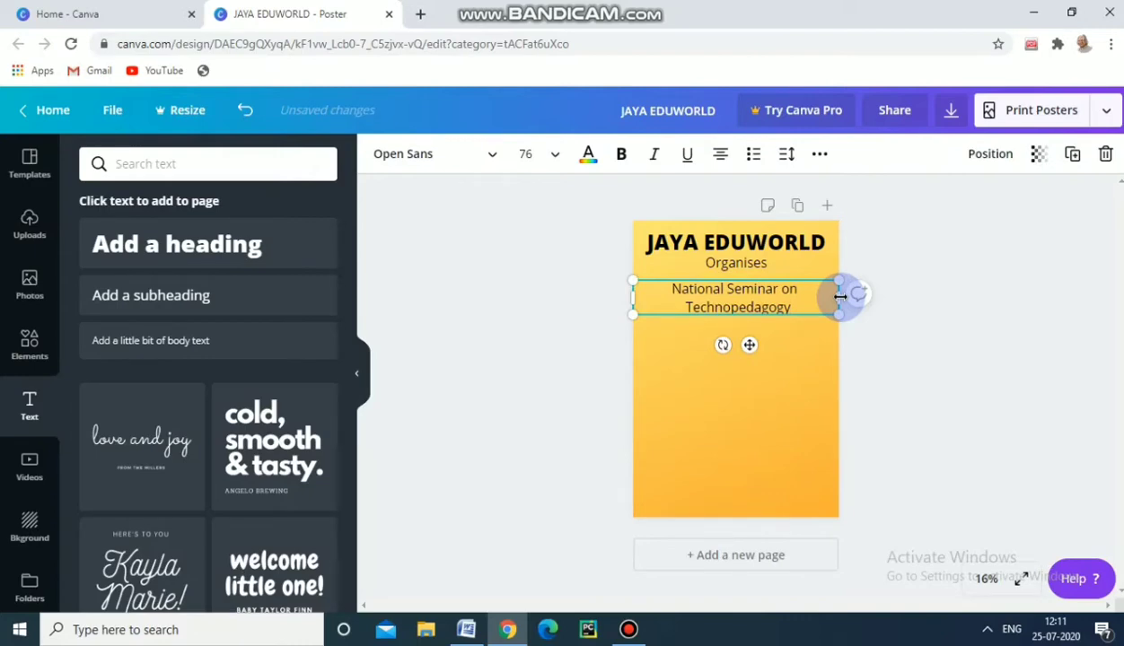
Change the JAYA EDUWORLD heading's text colour to red
{"action": "left_click", "coordinate": [807, 252]}
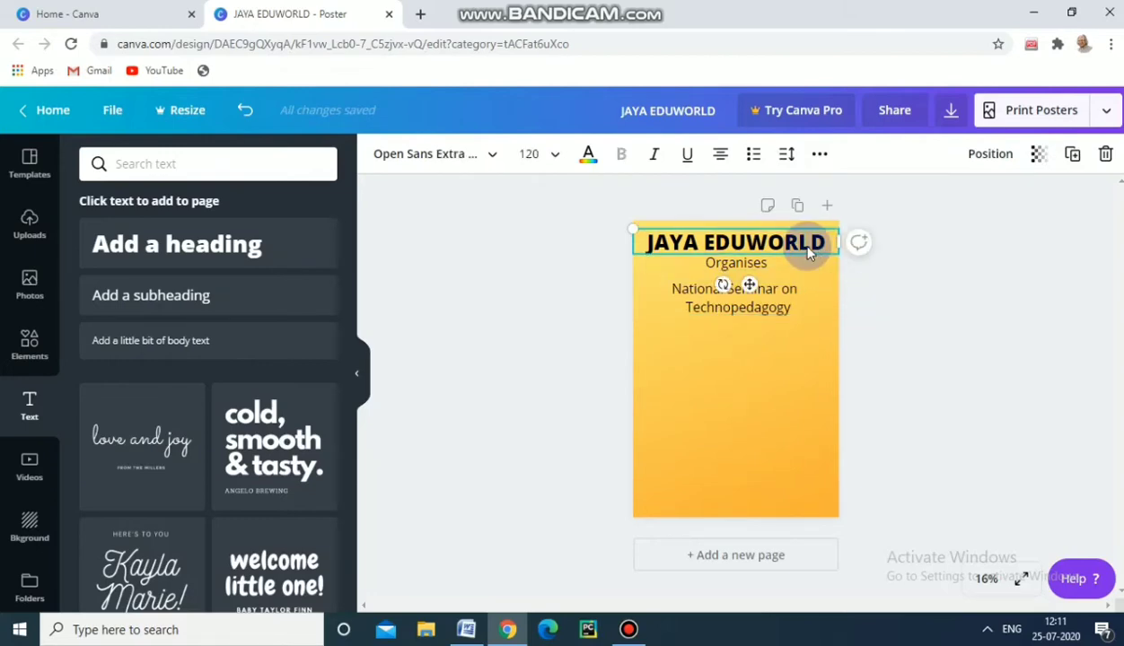
{"action": "left_click", "coordinate": [593, 163]}
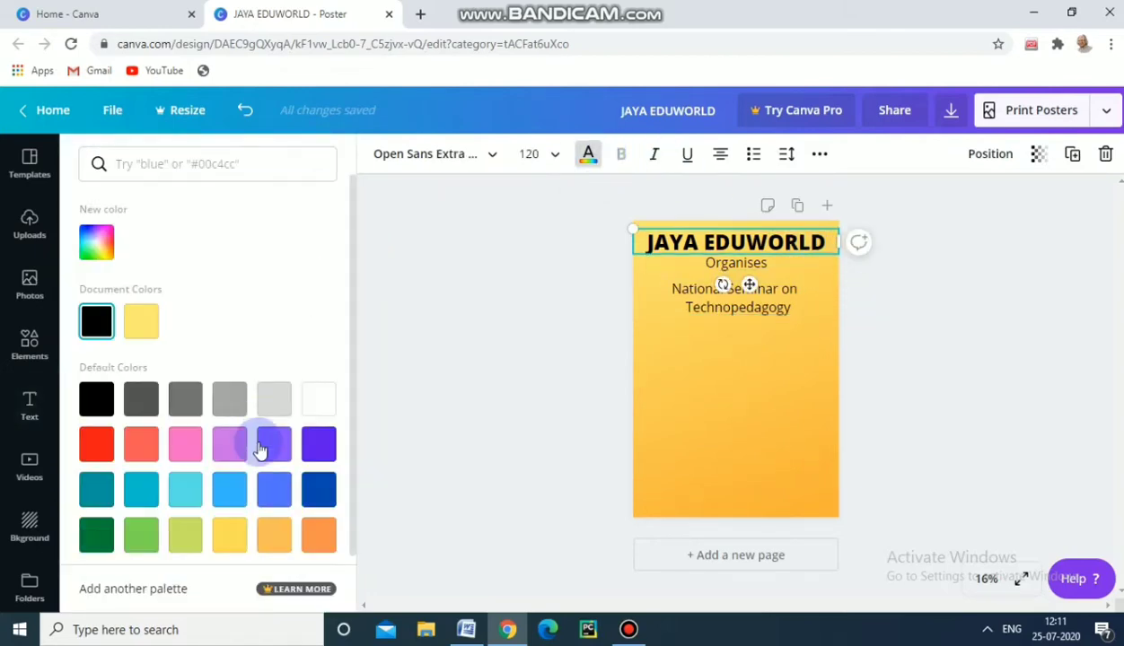
{"action": "left_click", "coordinate": [91, 452]}
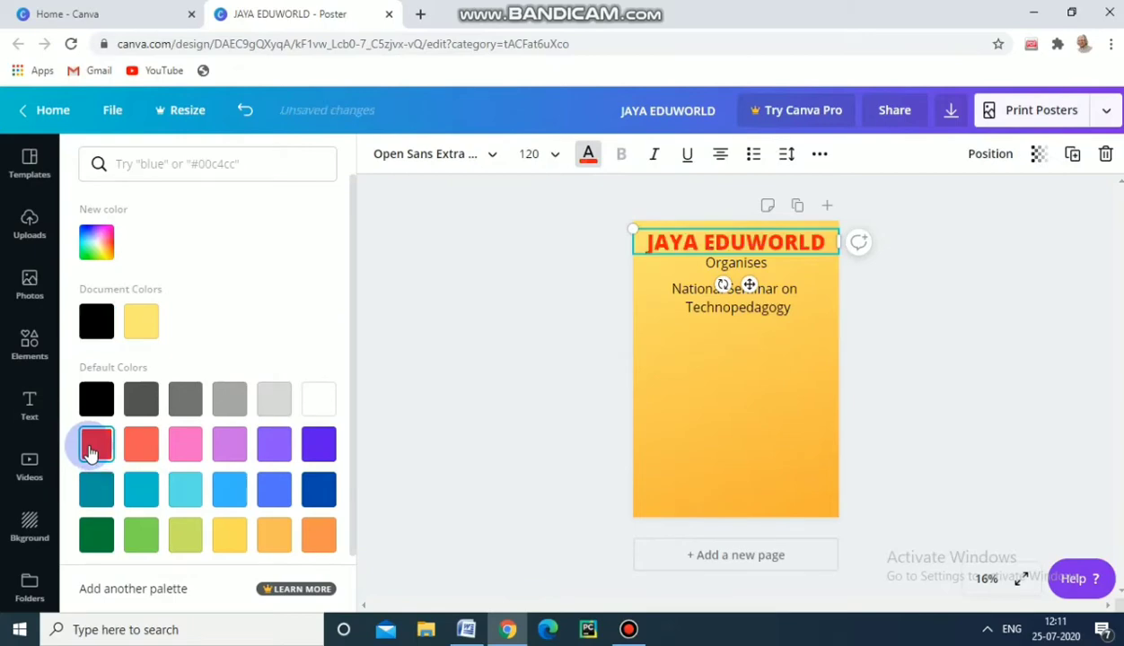
Make the Organises line bold with Ctrl+B
{"action": "left_click", "coordinate": [728, 267]}
{"action": "key", "text": "ctrl+b"}
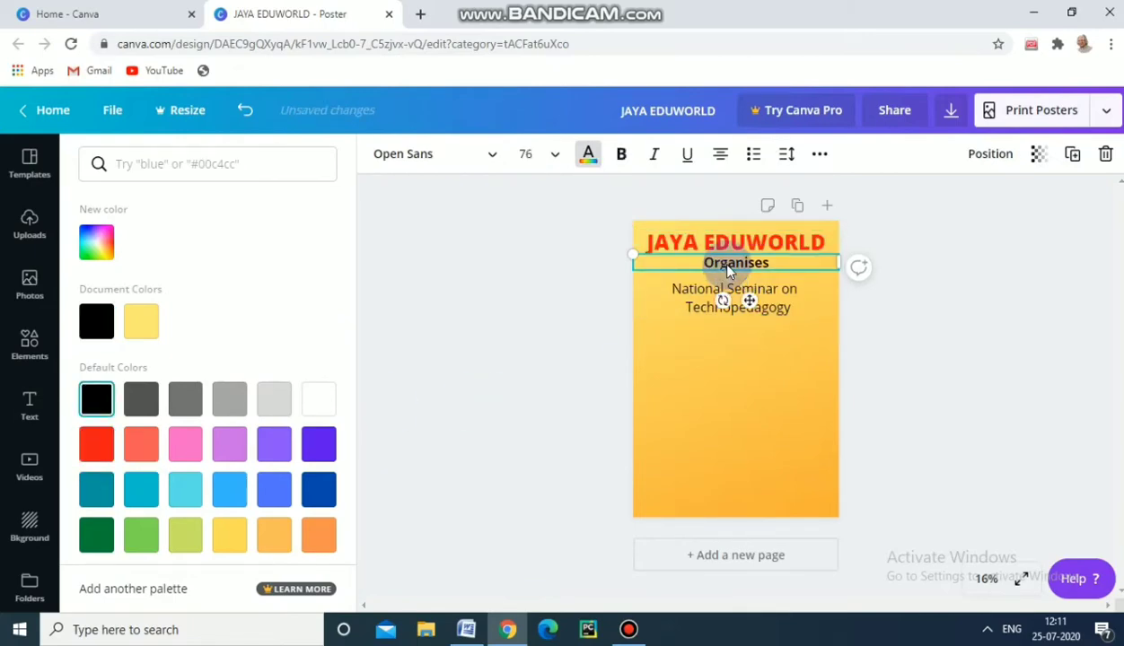
{"action": "left_click", "coordinate": [696, 297]}
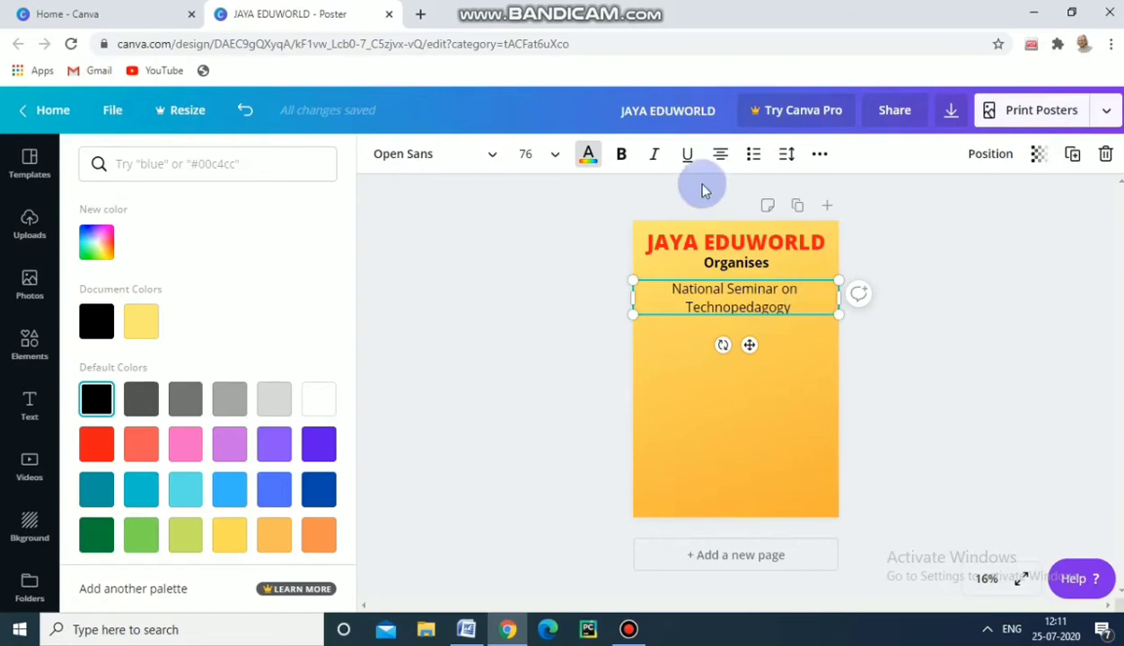
Try font sizes 64 and 66 on the seminar title, settle on 64, and make it bold
{"action": "left_click", "coordinate": [555, 159]}
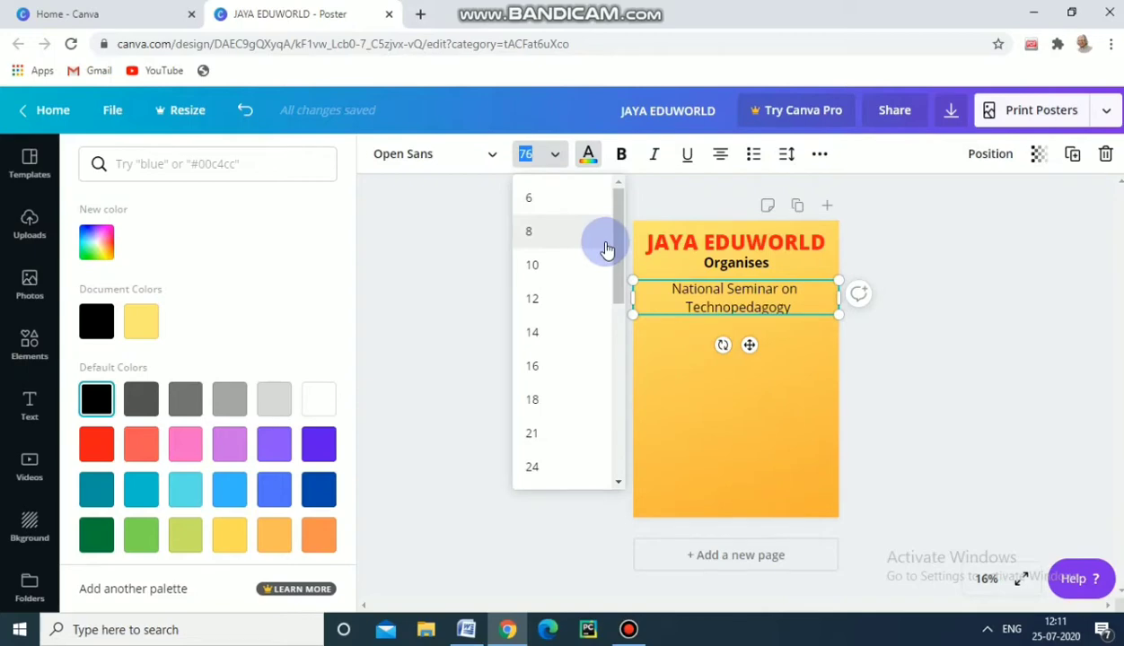
{"action": "type", "text": "64"}
{"action": "key", "text": "Return"}
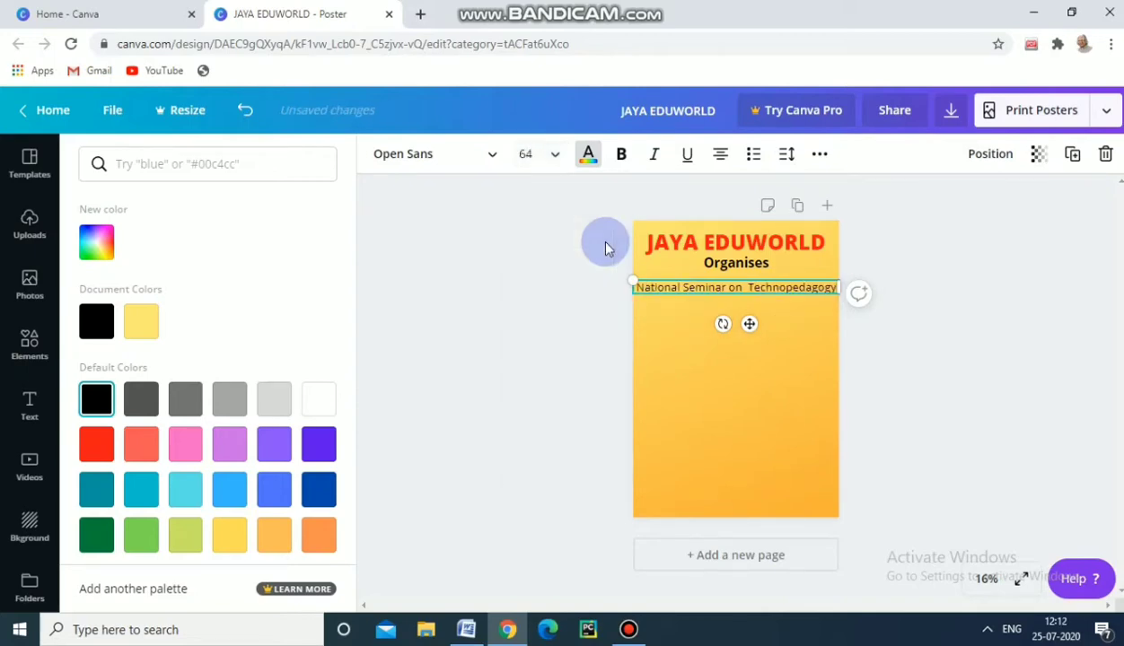
{"action": "left_click", "coordinate": [554, 157]}
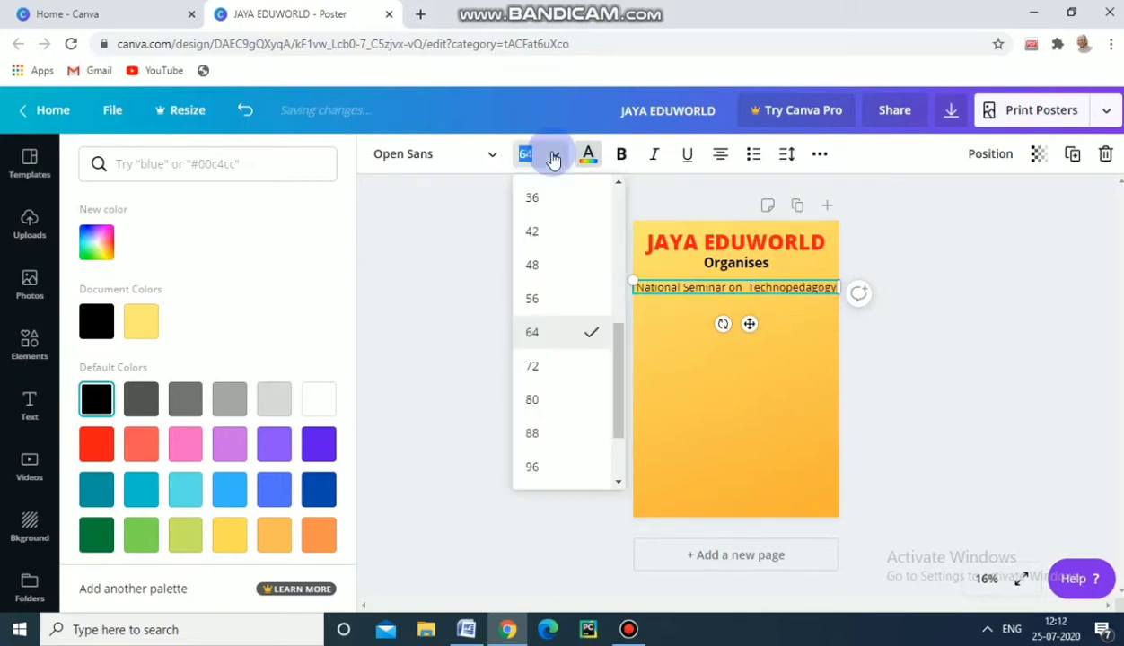
{"action": "key", "text": "Return"}
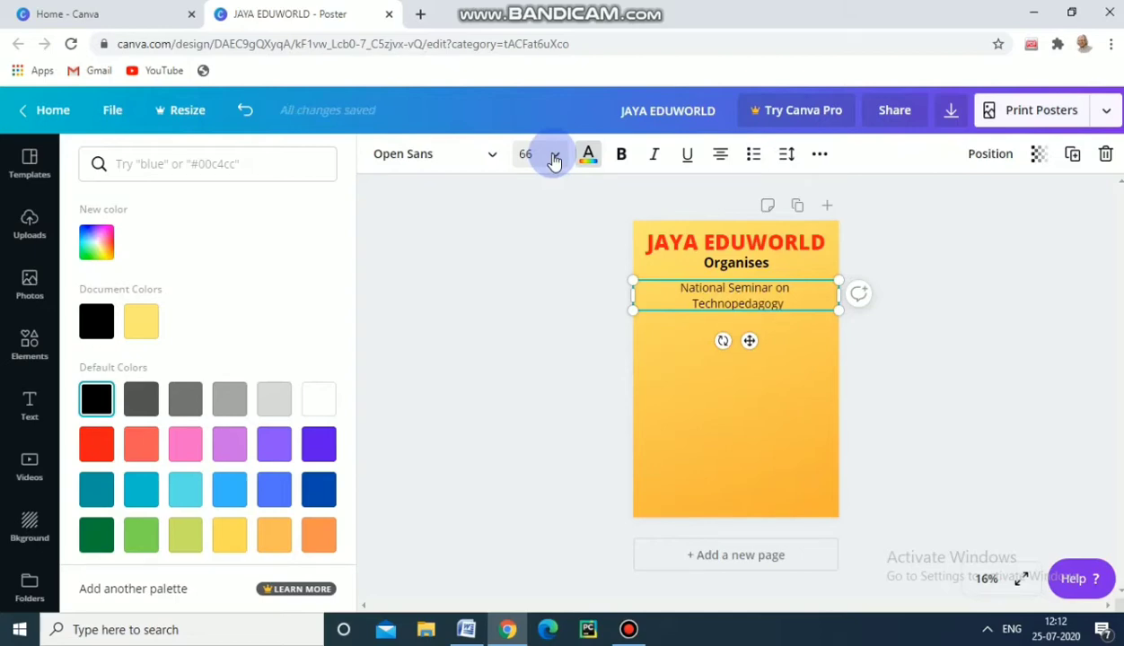
{"action": "left_click", "coordinate": [554, 158]}
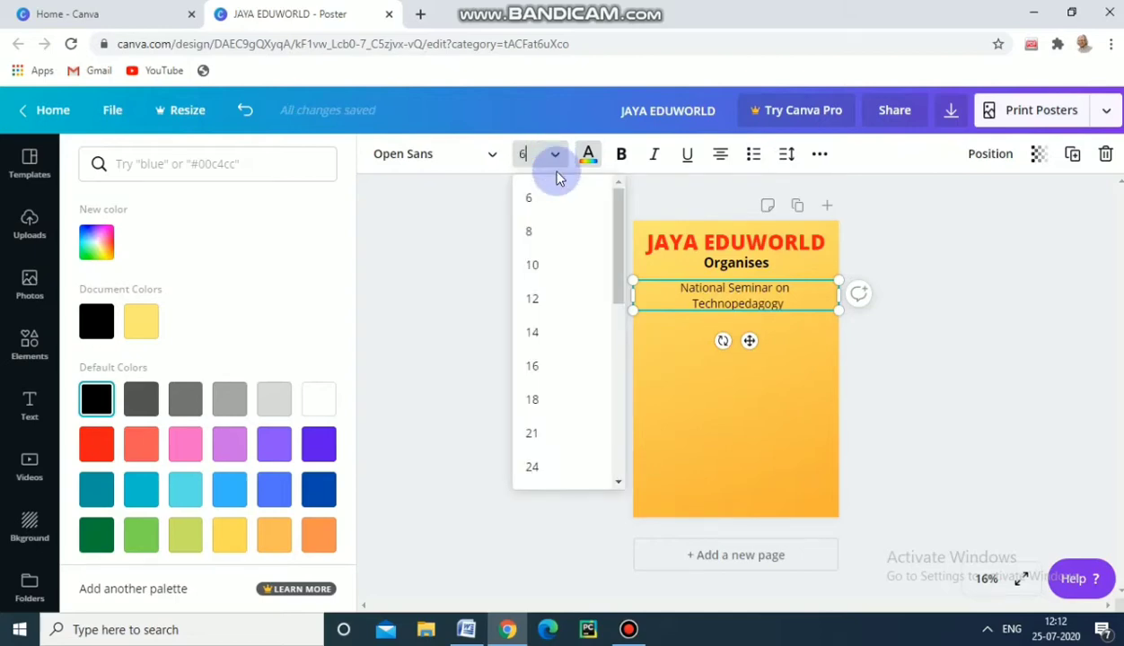
{"action": "type", "text": "64"}
{"action": "key", "text": "Return"}
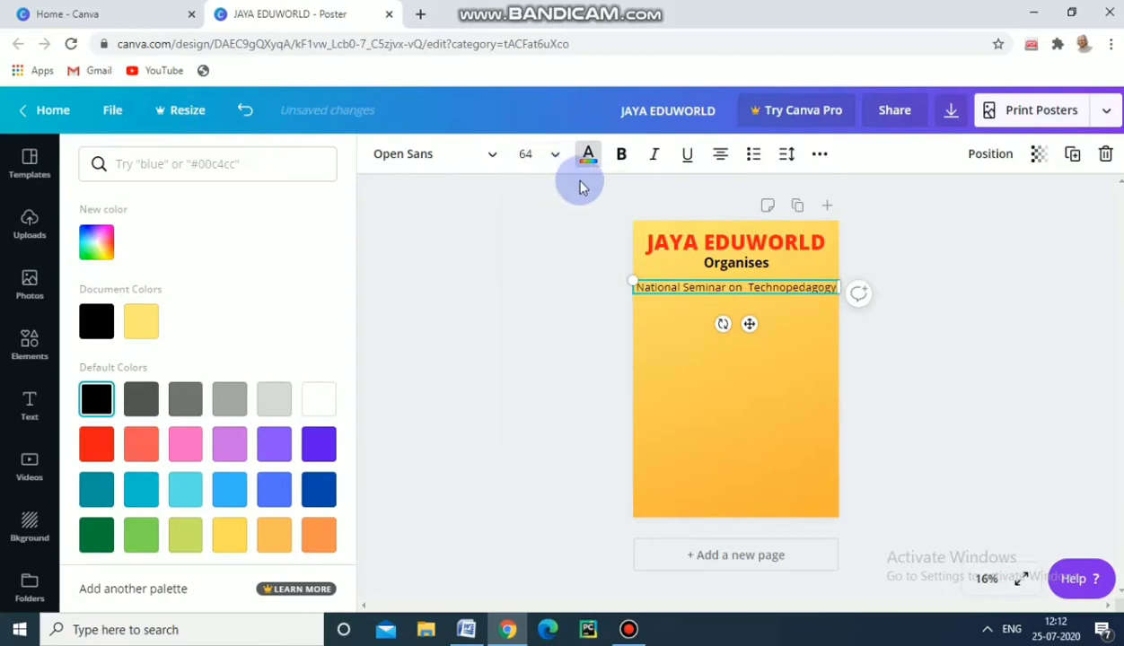
{"action": "key", "text": "ctrl+b"}
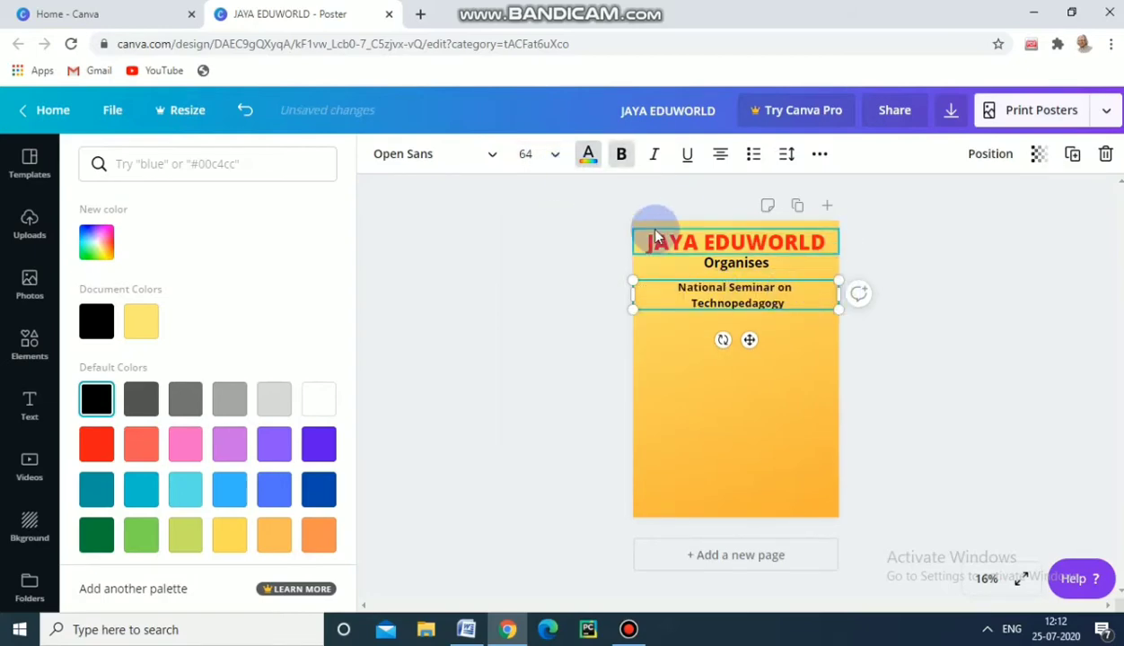
Reduce the seminar title to size 56 and colour it dark blue
{"action": "left_click", "coordinate": [555, 157]}
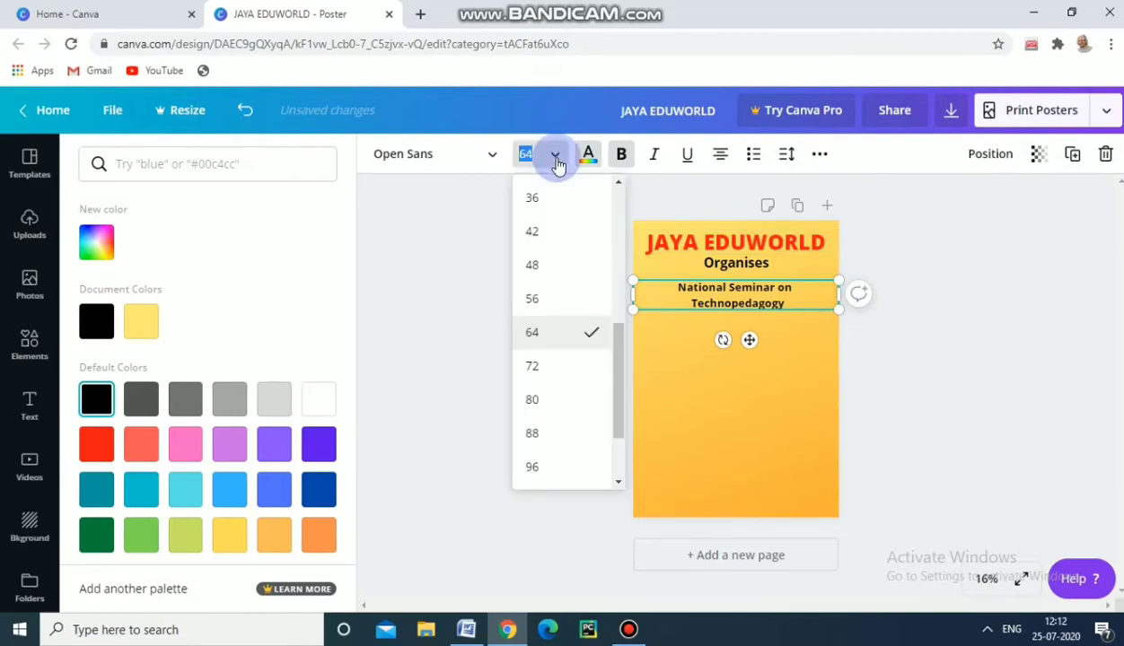
{"action": "left_click", "coordinate": [533, 299]}
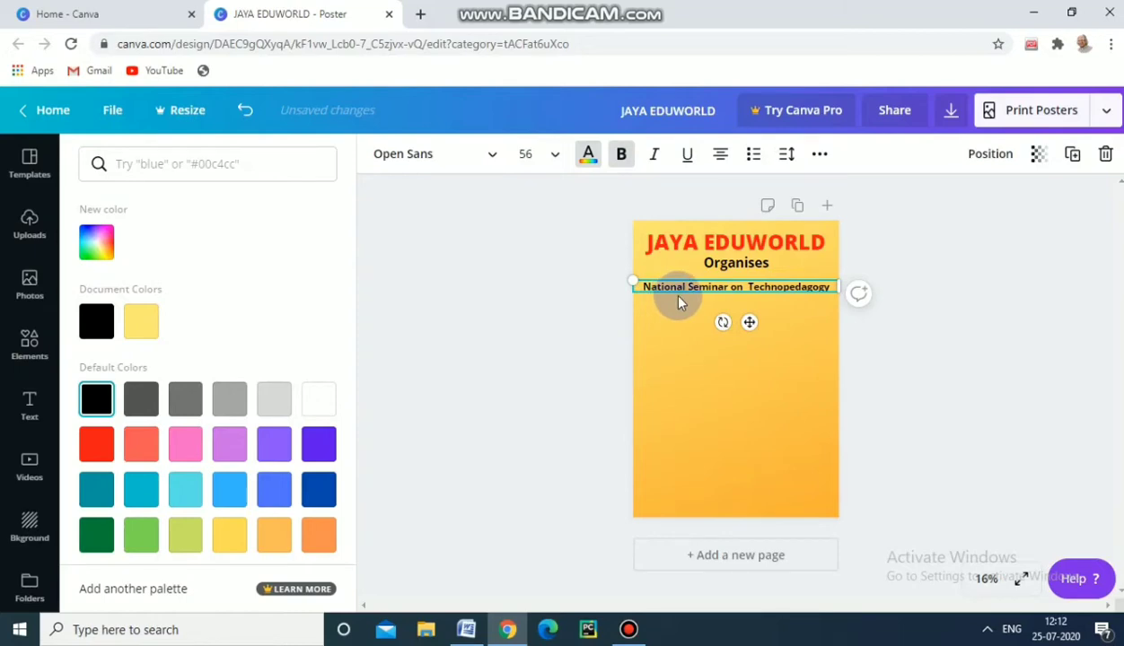
{"action": "left_click", "coordinate": [590, 157]}
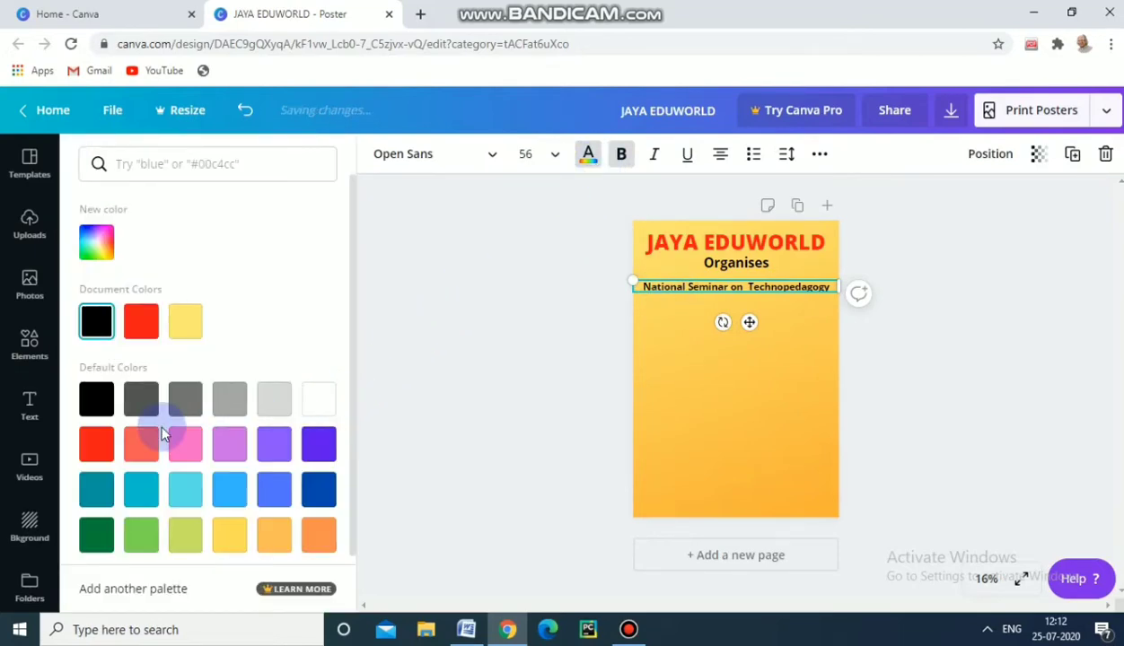
{"action": "left_click", "coordinate": [97, 444]}
{"action": "left_click", "coordinate": [97, 444]}
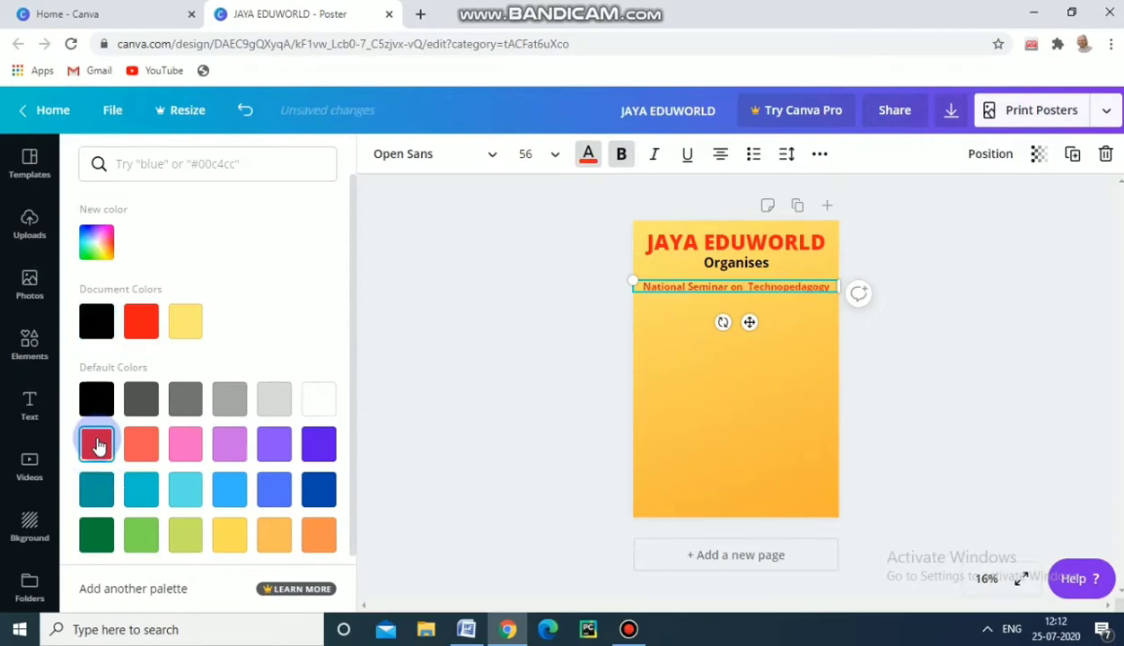
{"action": "left_click", "coordinate": [321, 490]}
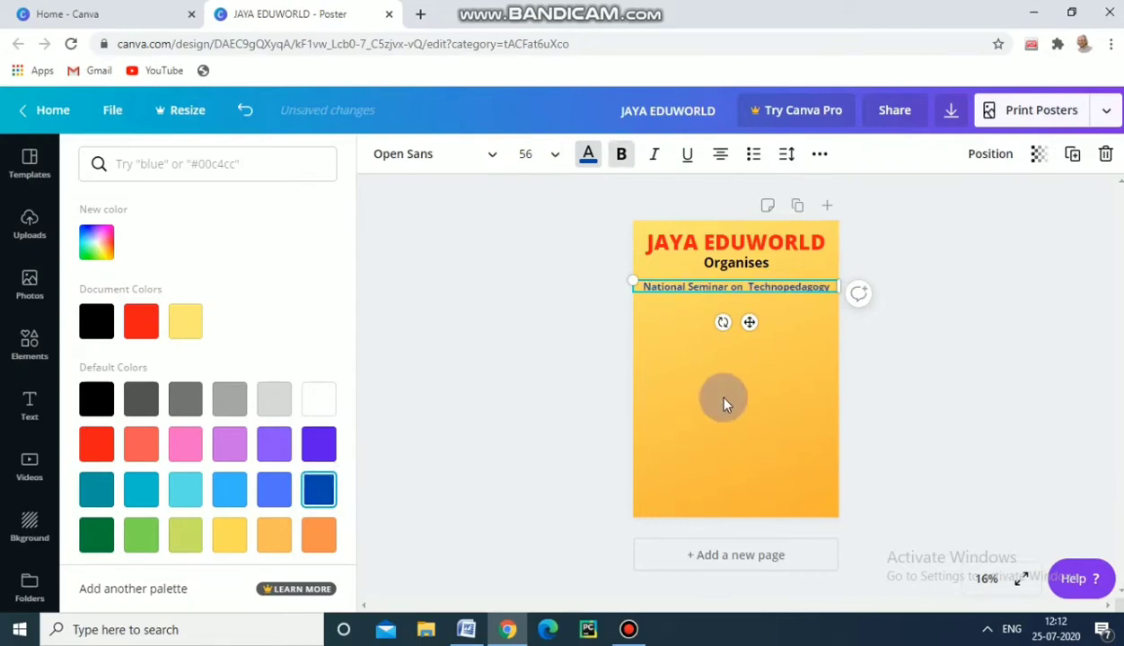
{"action": "key", "text": "Escape"}
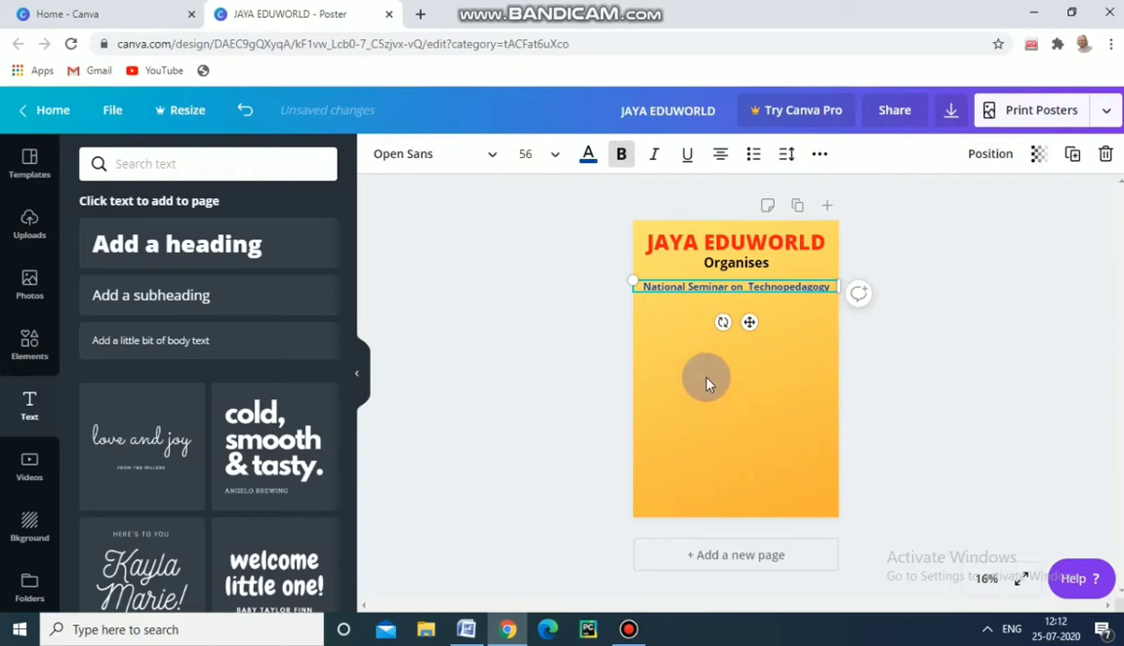
Add a body text box, shrink it, and set its font size to 64
{"action": "left_click", "coordinate": [130, 348]}
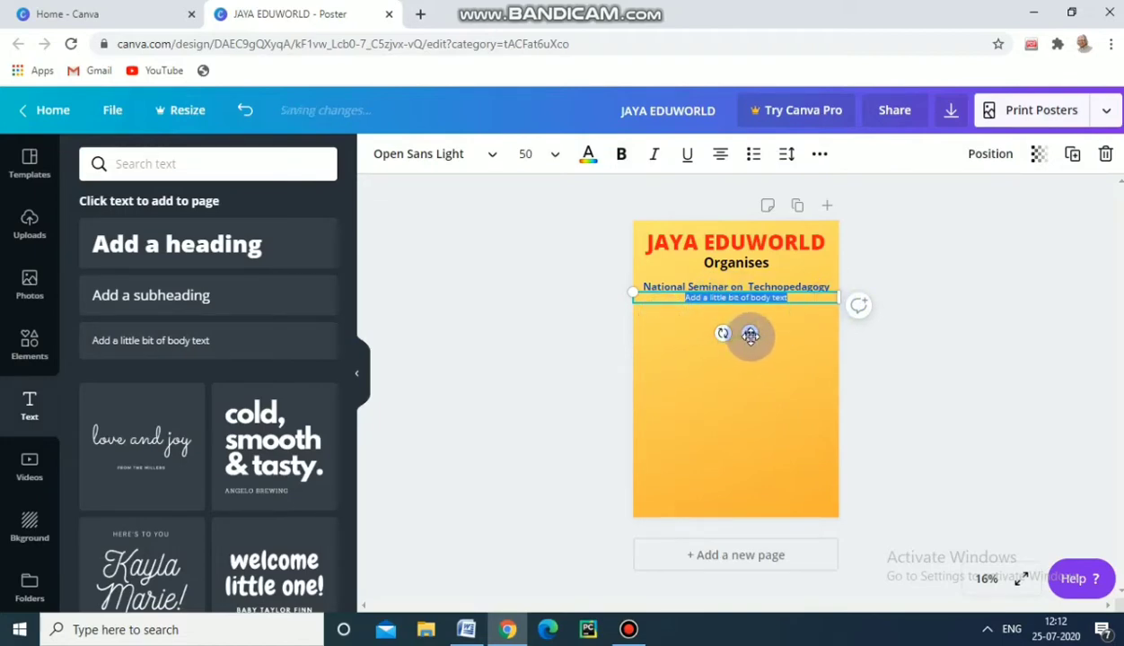
{"action": "left_click_drag", "start_coordinate": [745, 334], "coordinate": [745, 359]}
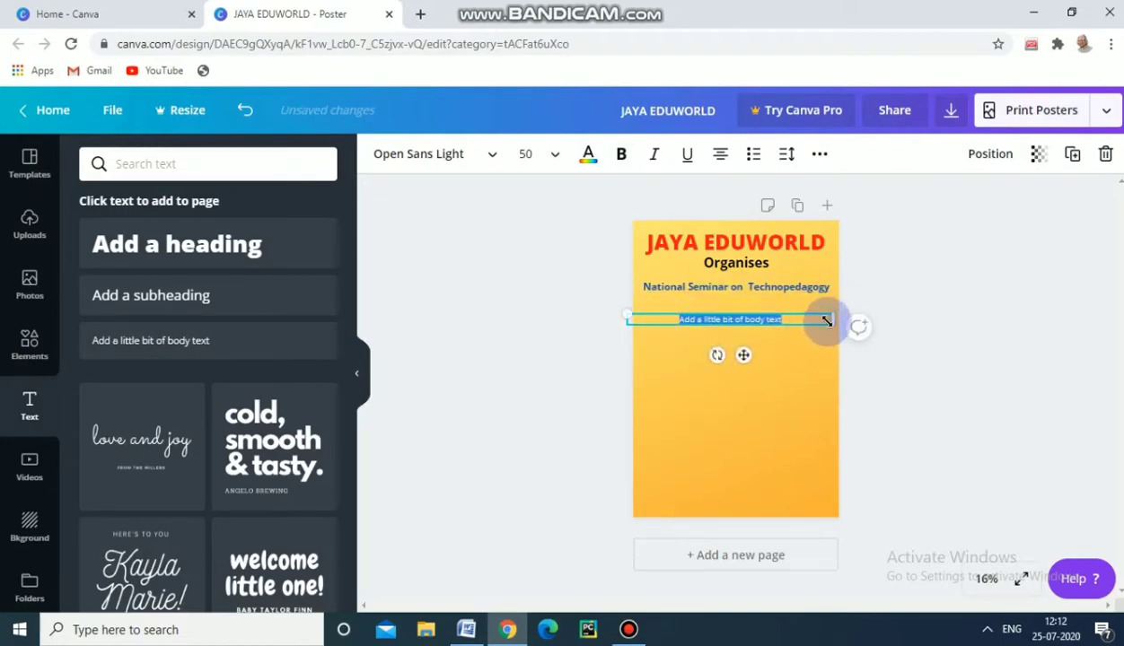
{"action": "left_click_drag", "start_coordinate": [801, 323], "coordinate": [727, 320]}
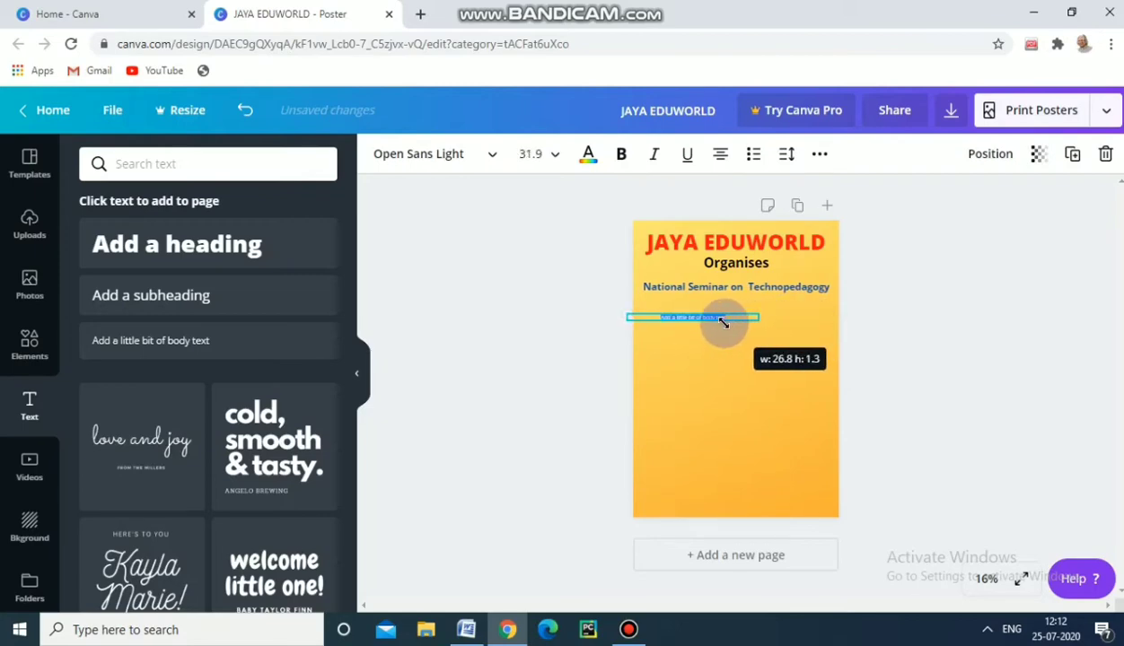
{"action": "left_click", "coordinate": [553, 156]}
{"action": "left_click", "coordinate": [617, 443]}
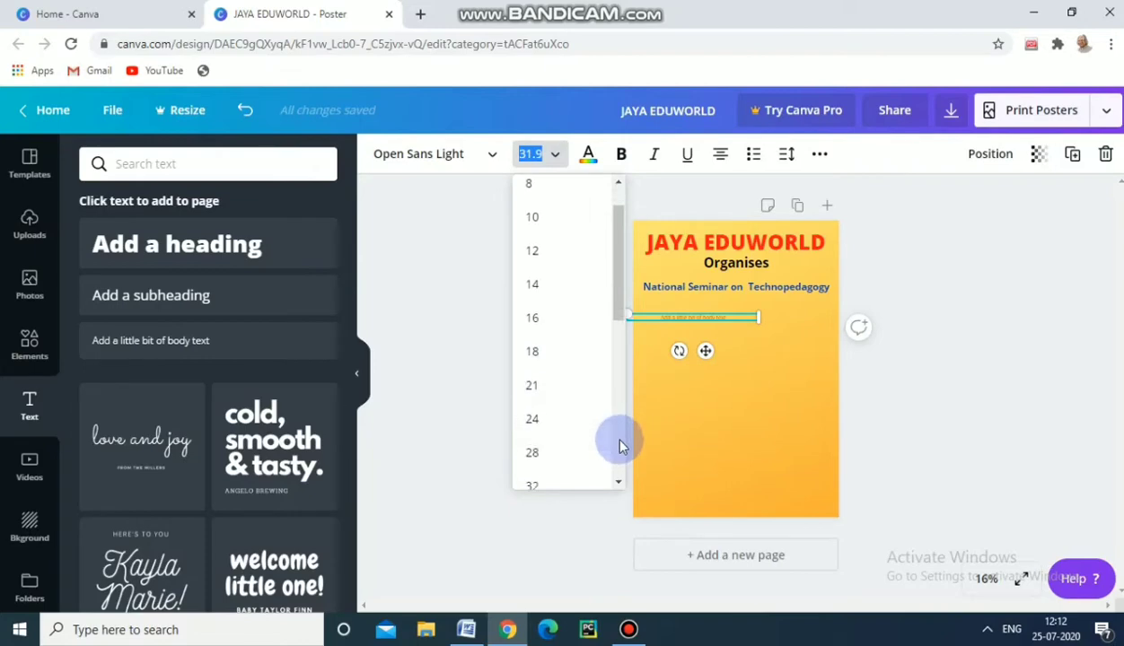
{"action": "left_click", "coordinate": [533, 429]}
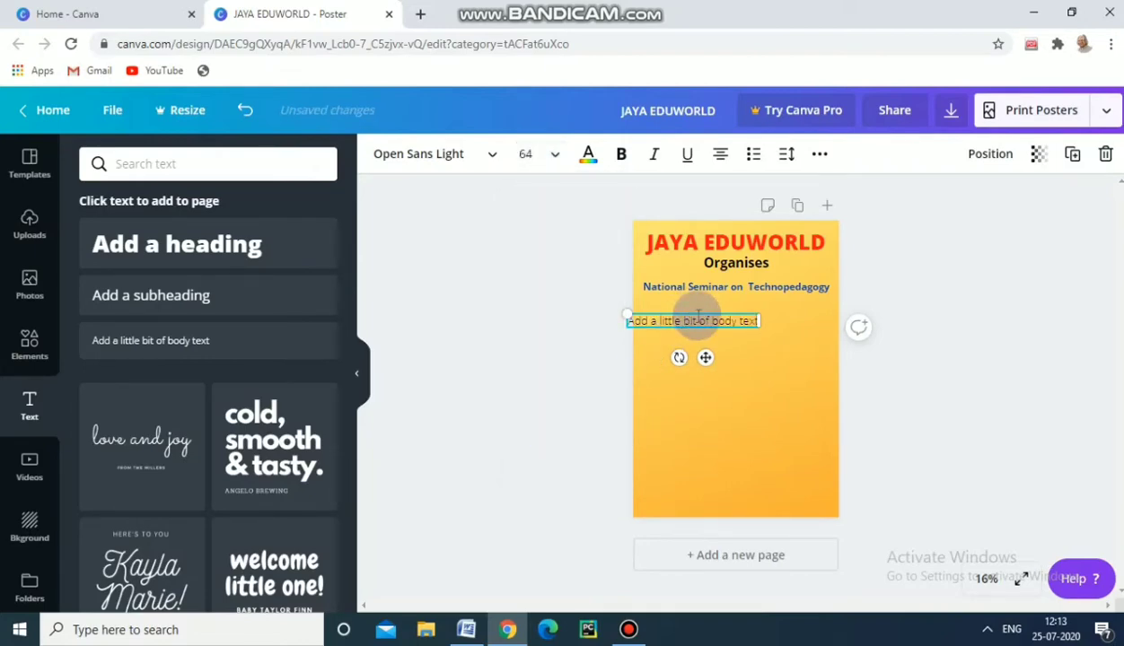
Replace the body text with 'Date:', bold it, and colour it bright red
{"action": "double_click", "coordinate": [698, 316]}
{"action": "type", "text": "De"}
{"action": "left_click_drag", "start_coordinate": [678, 319], "coordinate": [721, 323]}
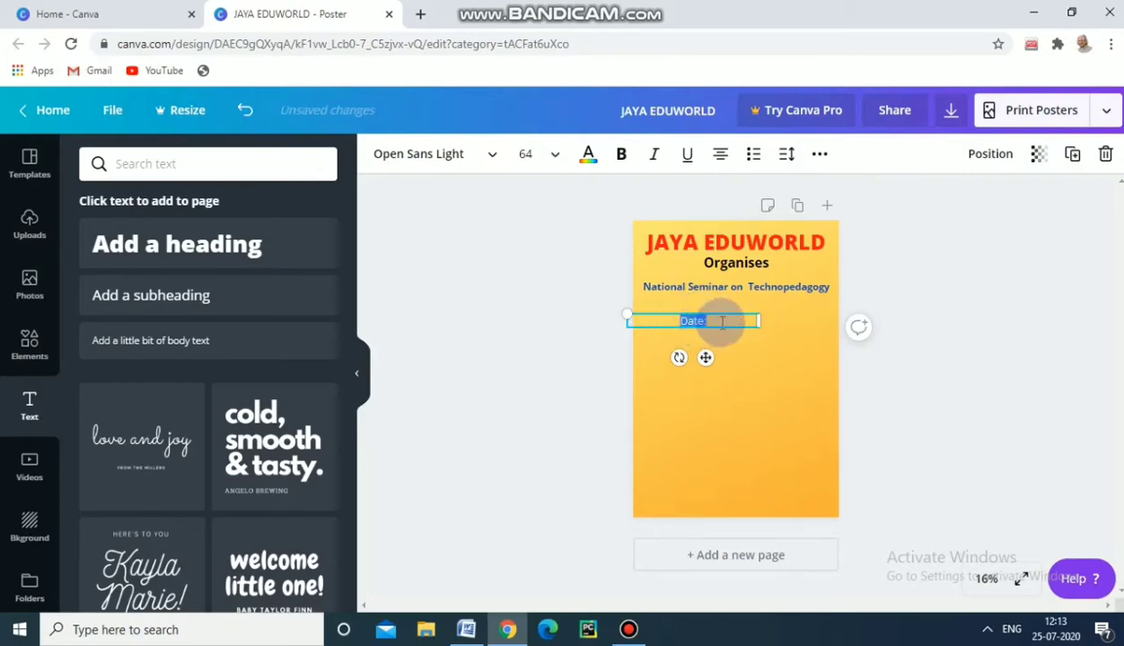
{"action": "key", "text": "ctrl+b"}
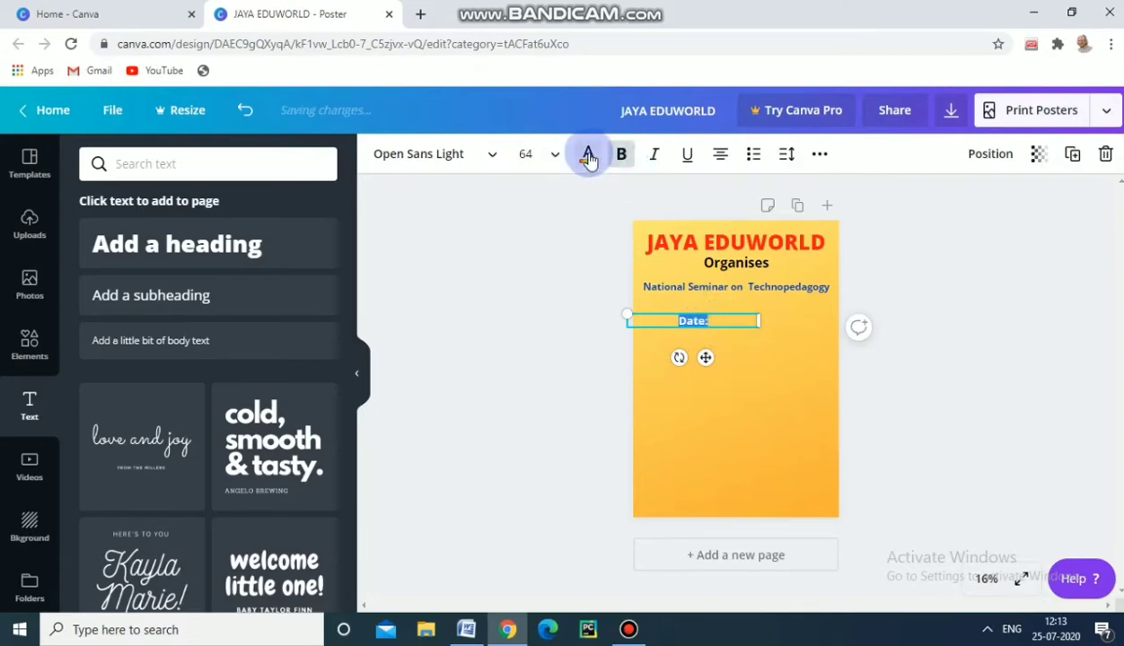
{"action": "left_click", "coordinate": [588, 153]}
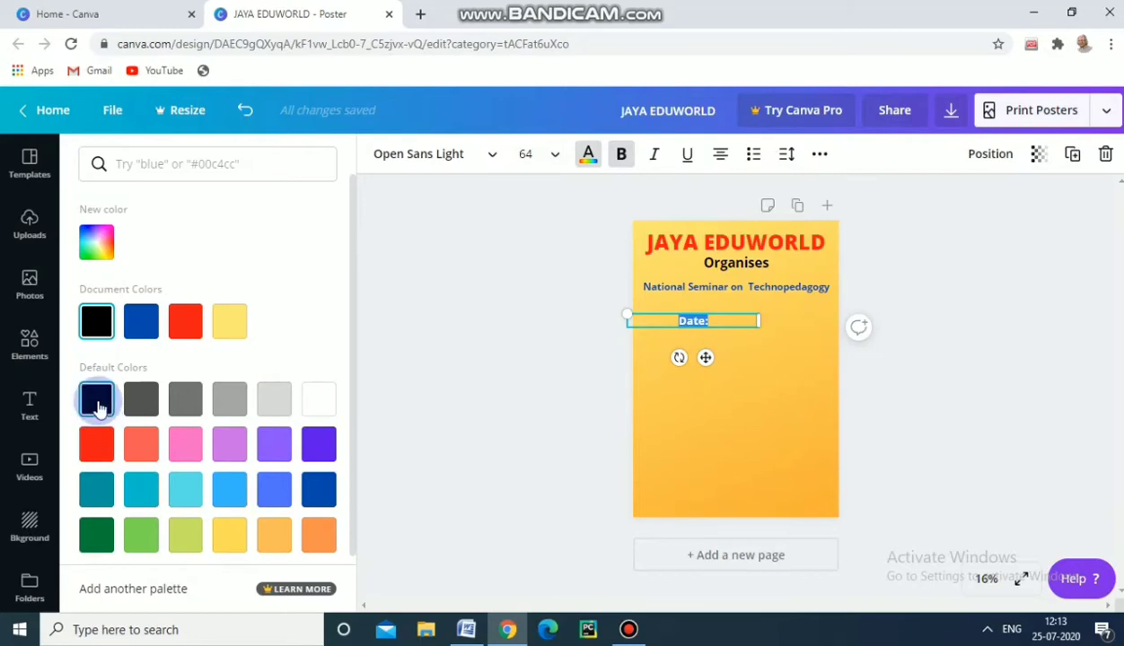
{"action": "left_click", "coordinate": [99, 452]}
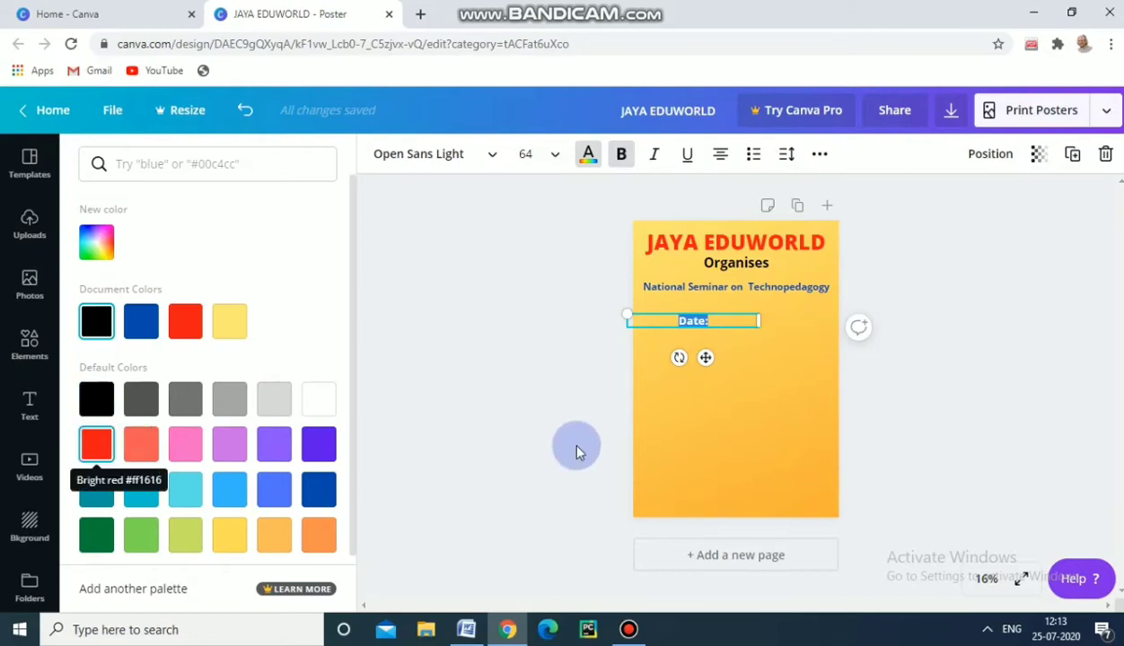
{"action": "left_click", "coordinate": [658, 447]}
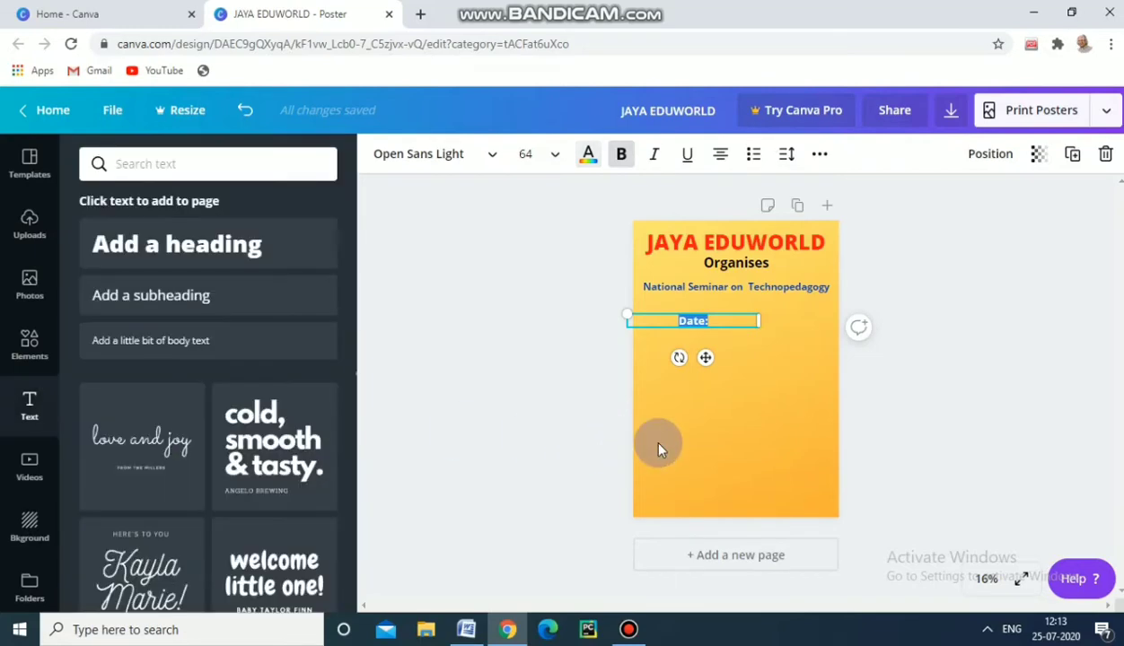
{"action": "left_click", "coordinate": [783, 312]}
Set the Date: label to size 56 and move it up under the seminar title
{"action": "left_click", "coordinate": [696, 327]}
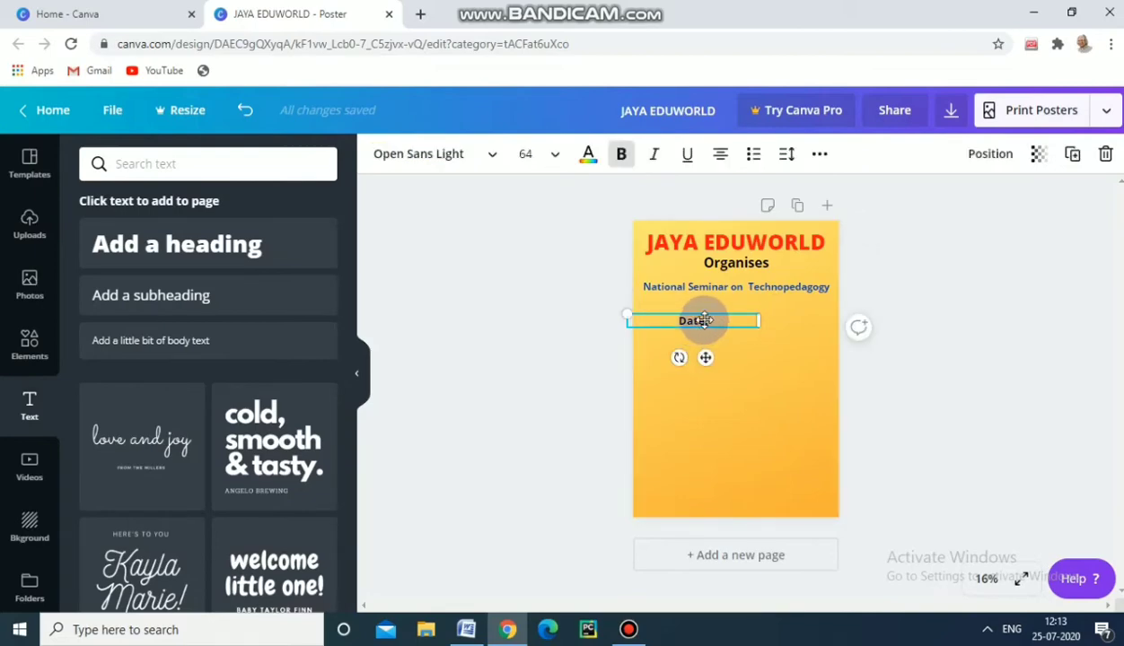
{"action": "mouse_move", "coordinate": [687, 323]}
{"action": "left_mouse_down"}
{"action": "mouse_move", "coordinate": [735, 313]}
{"action": "mouse_move", "coordinate": [666, 321]}
{"action": "left_mouse_up"}
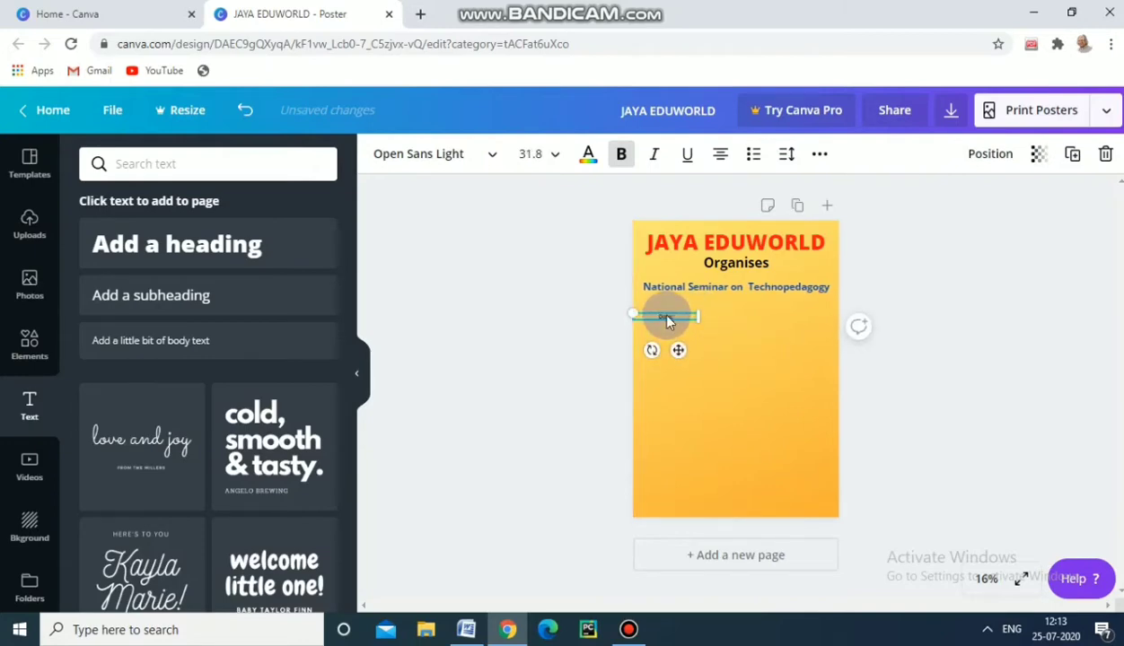
{"action": "left_click", "coordinate": [556, 154]}
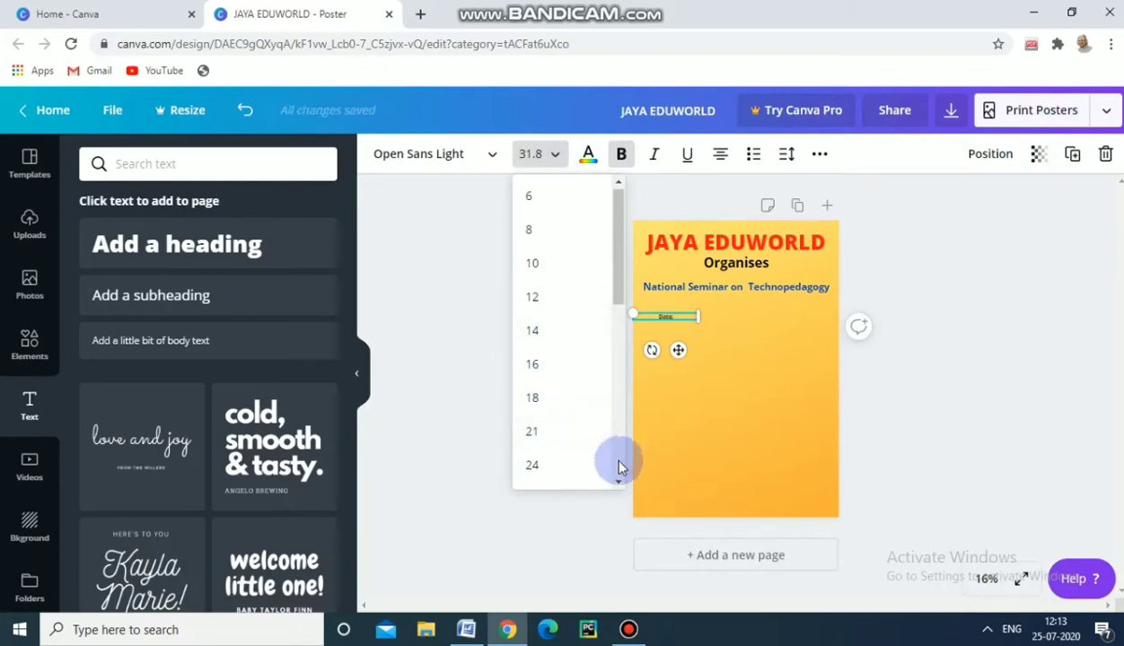
{"action": "scroll", "coordinate": [619, 463], "scroll_direction": "down", "scroll_amount": 3}
{"action": "left_click", "coordinate": [544, 394]}
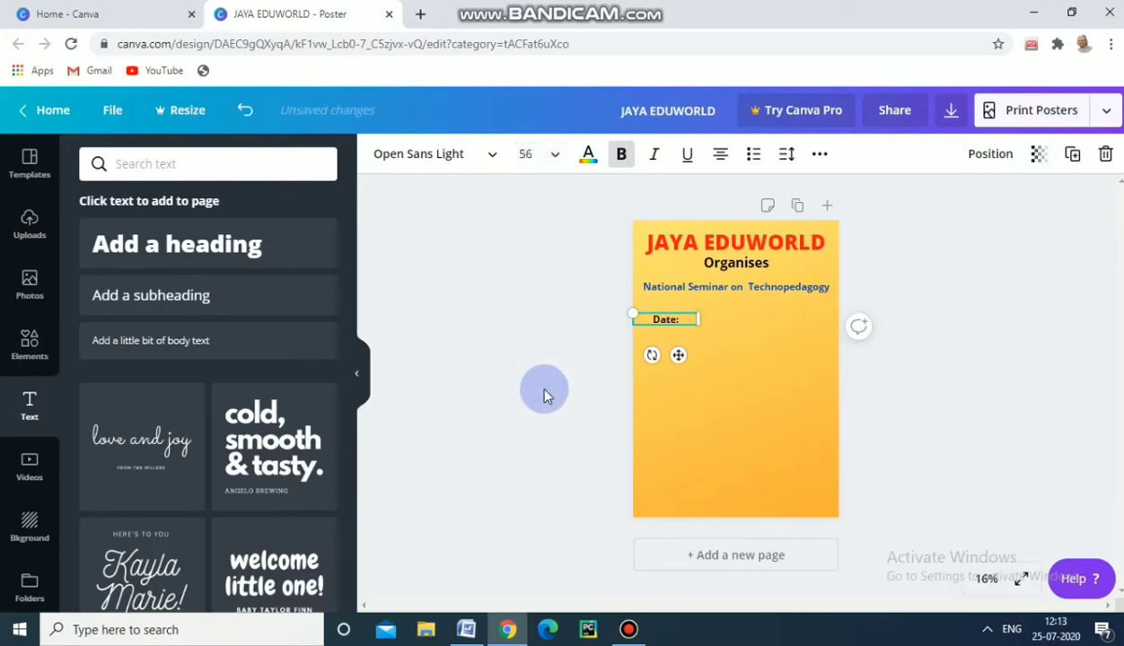
{"action": "left_click", "coordinate": [676, 356]}
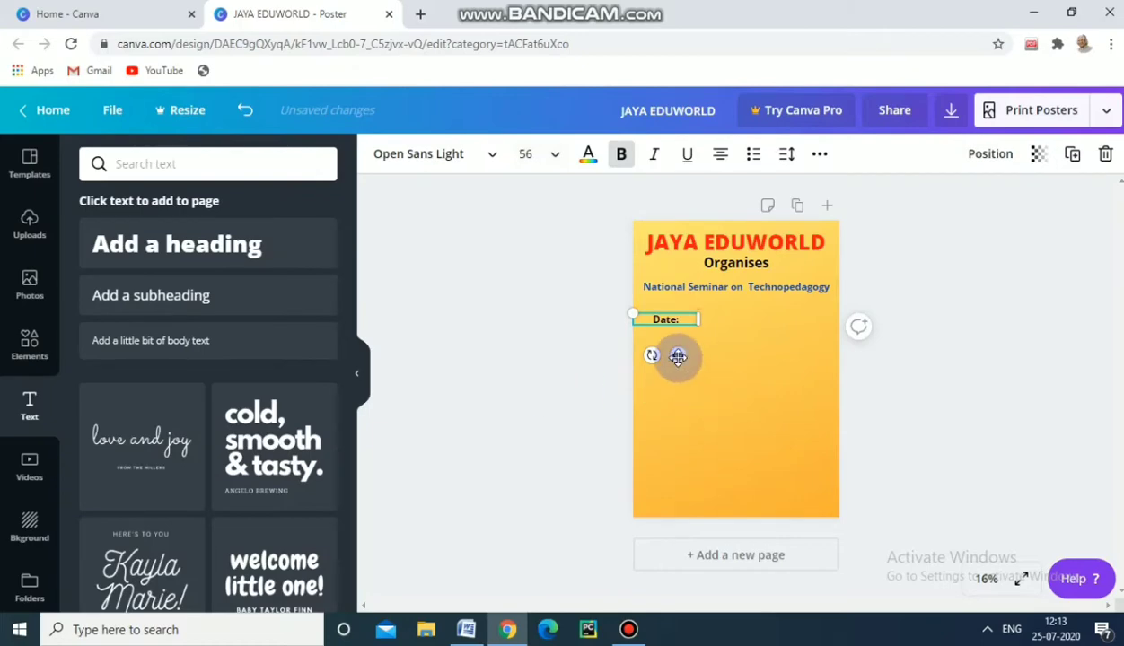
{"action": "left_click_drag", "start_coordinate": [677, 356], "coordinate": [748, 309]}
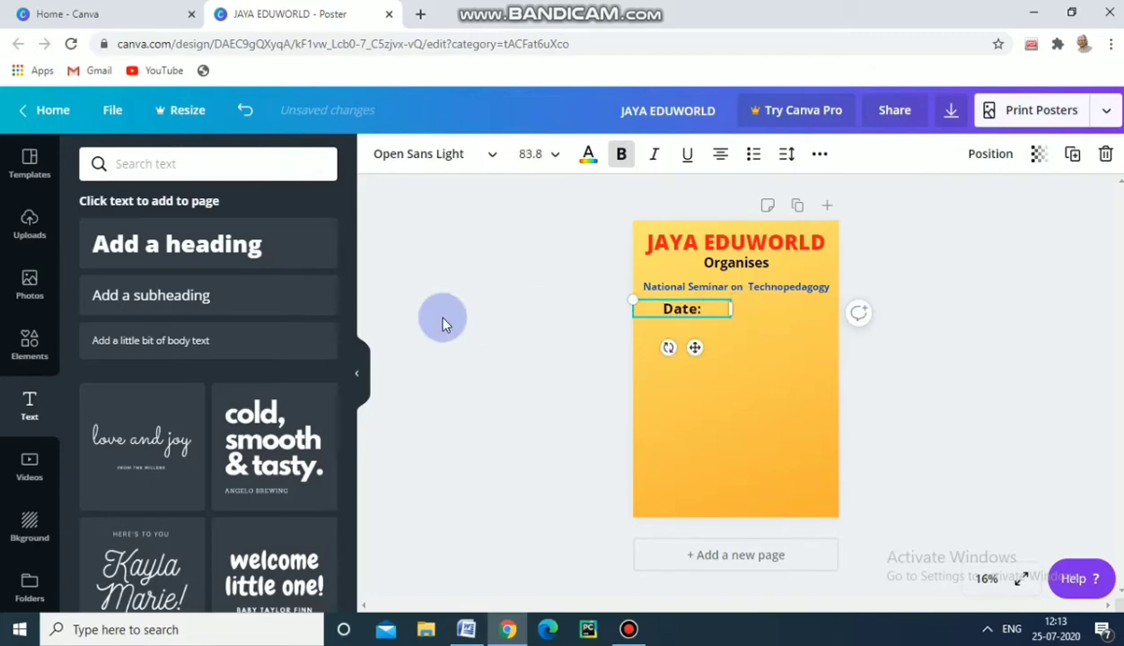
Add a body text box to the right of Date: and type 'Time' in it
{"action": "left_click", "coordinate": [262, 332]}
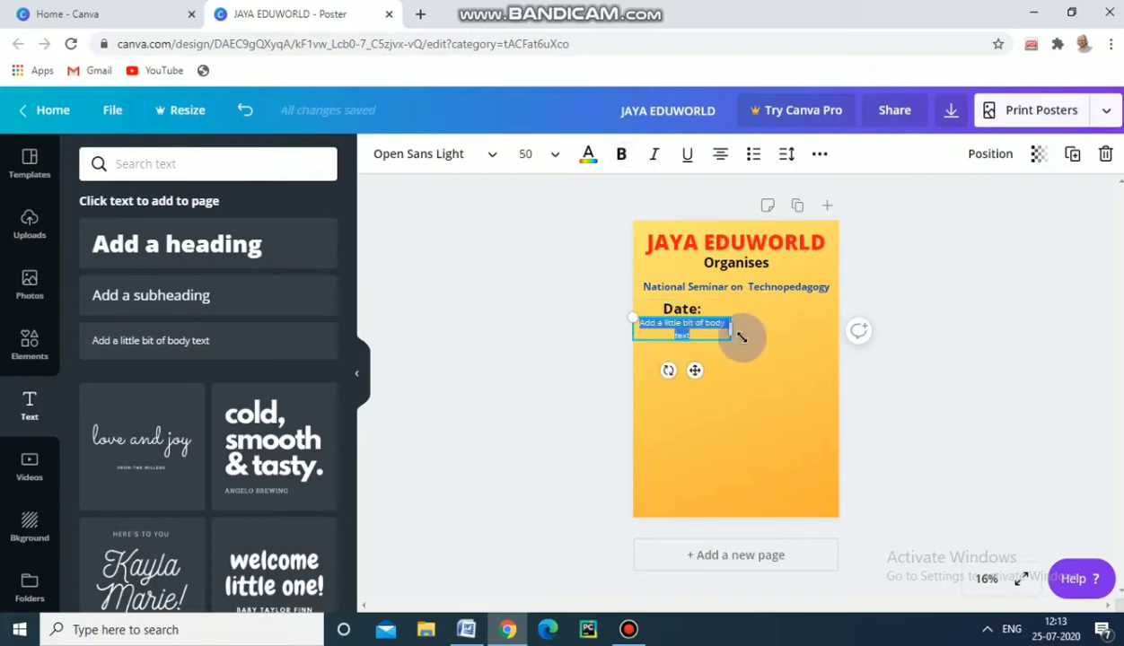
{"action": "left_click_drag", "start_coordinate": [712, 364], "coordinate": [797, 353]}
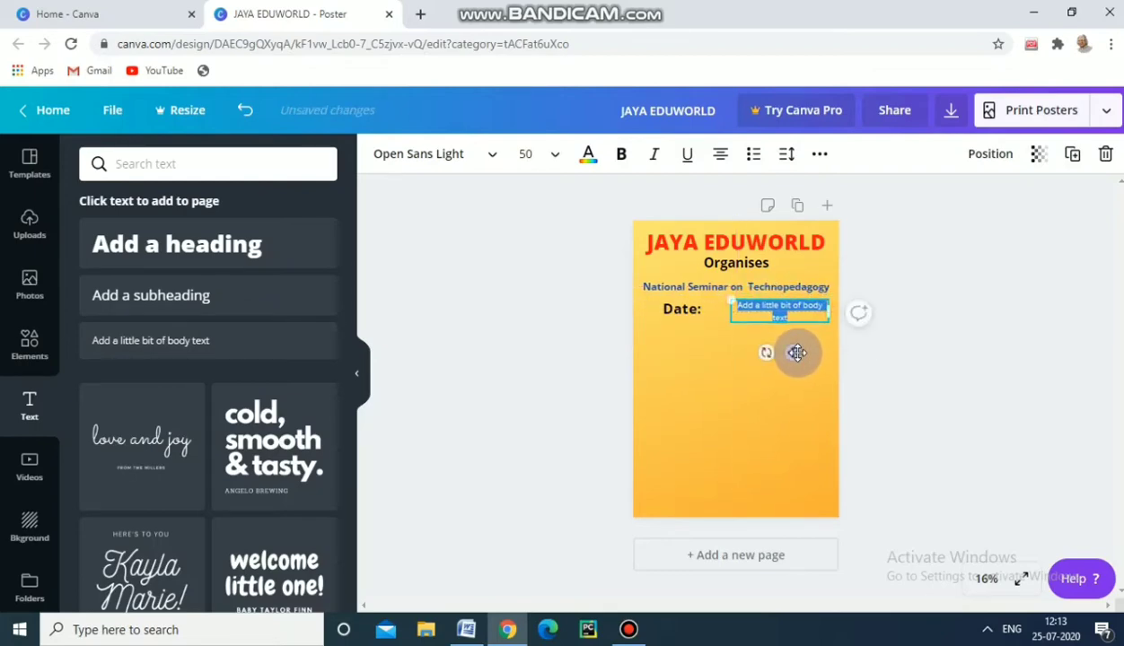
{"action": "key", "text": "BackSpace"}
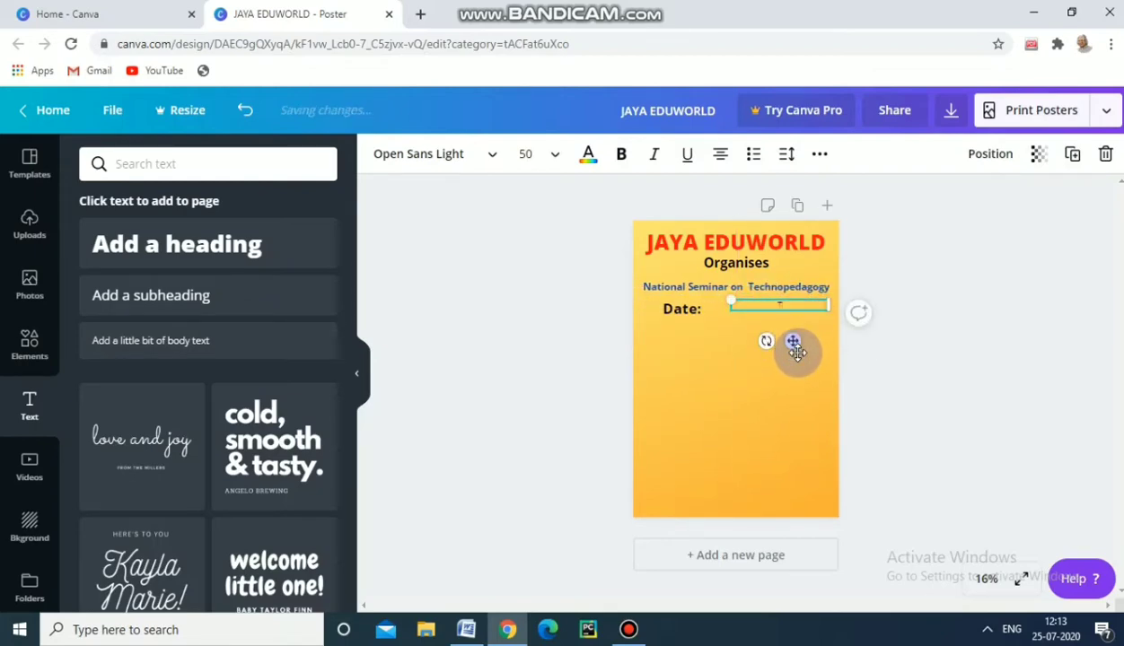
{"action": "type", "text": "Time"}
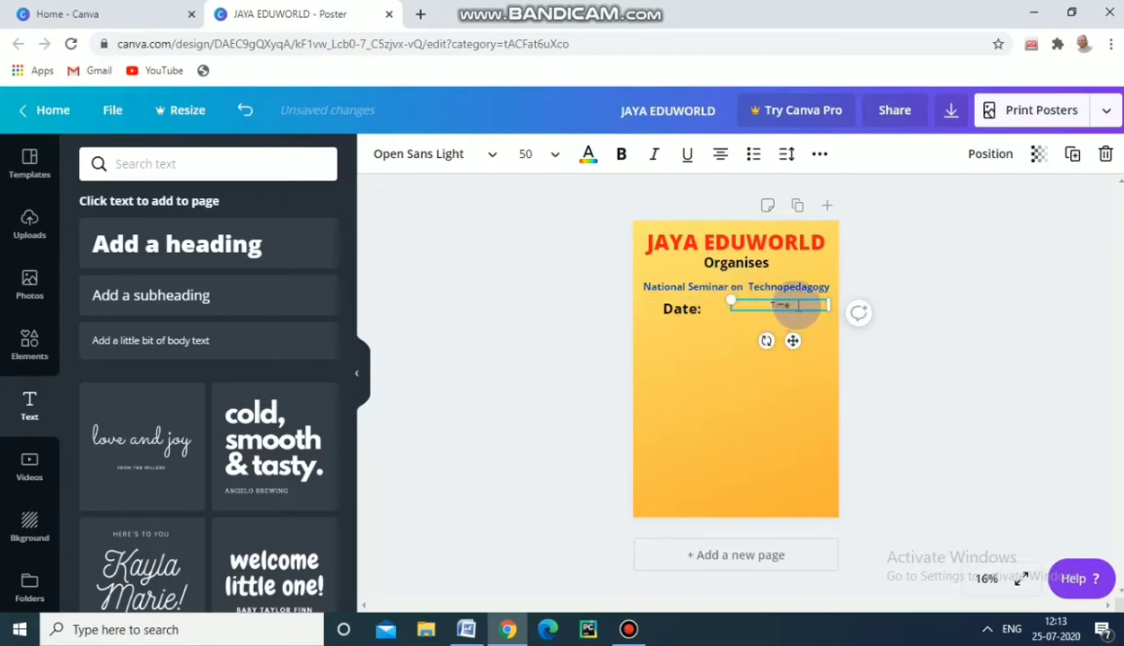
{"action": "left_click_drag", "start_coordinate": [793, 305], "coordinate": [770, 305]}
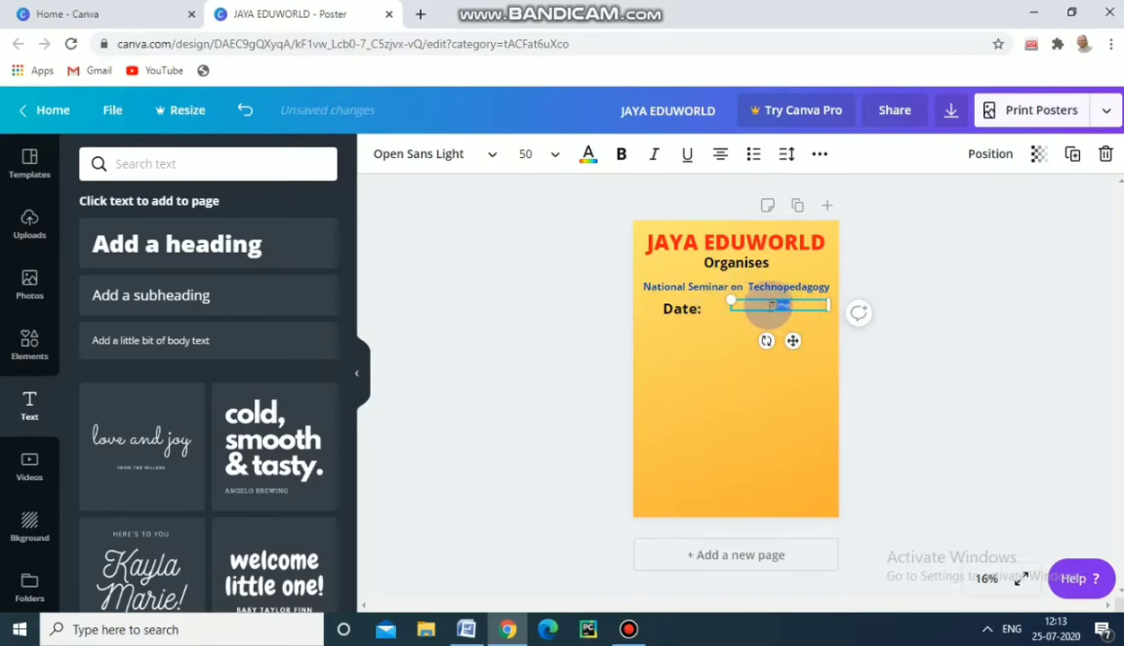
Set the Time text to size 83 to match Date: and complete it as 'Time:'
{"action": "left_click", "coordinate": [681, 309]}
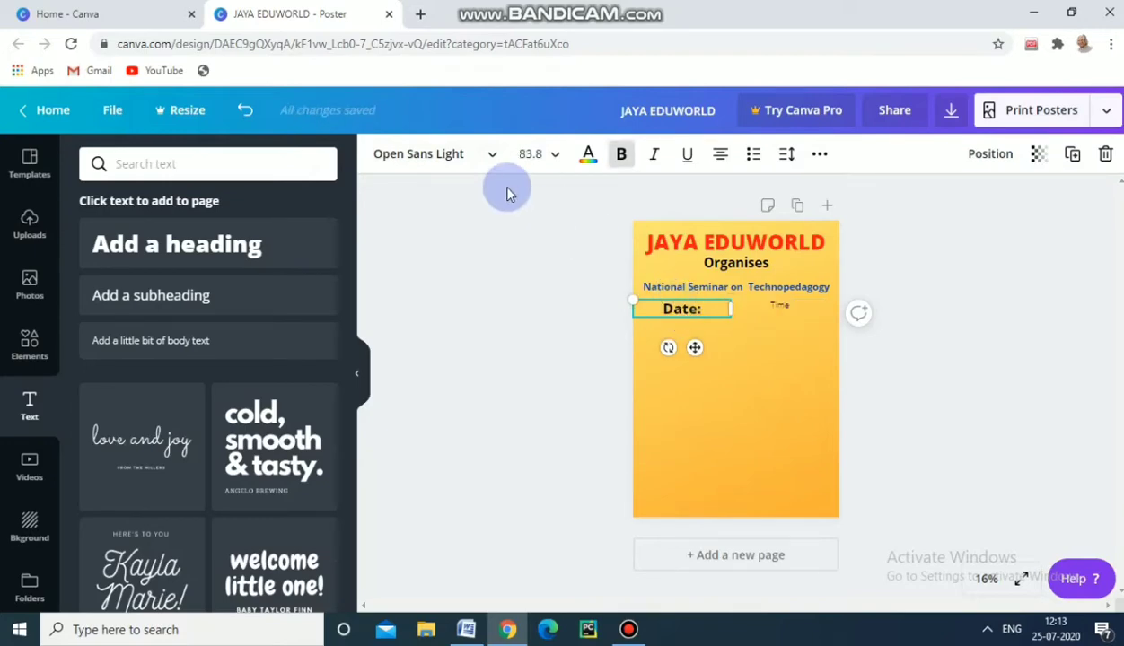
{"action": "left_click", "coordinate": [776, 311]}
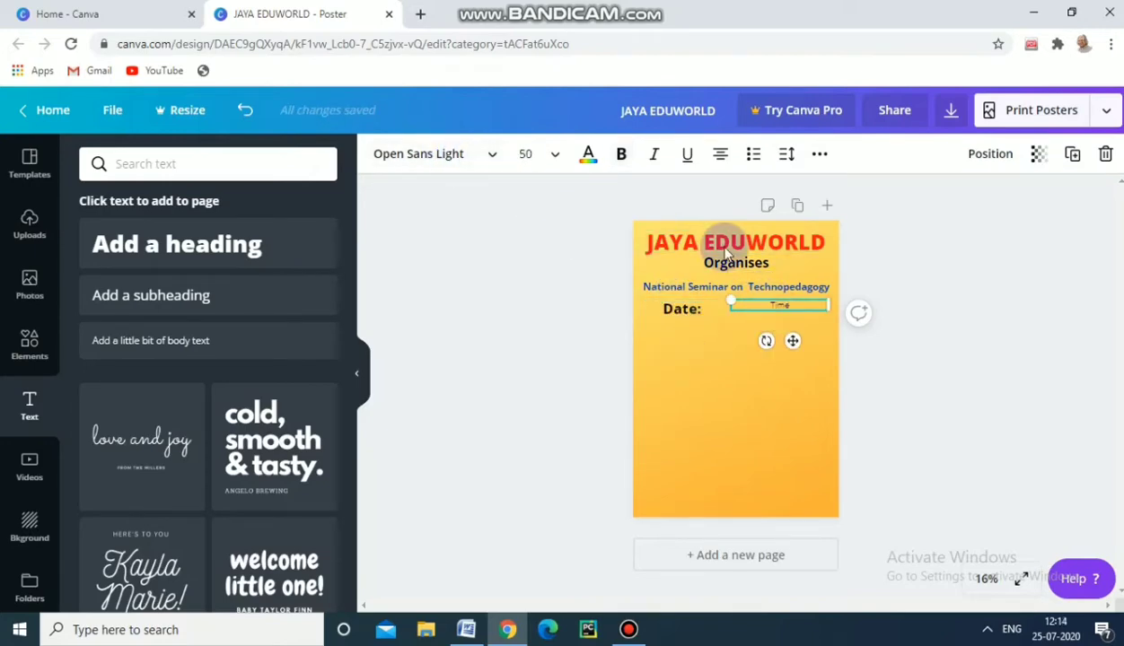
{"action": "left_click", "coordinate": [556, 156]}
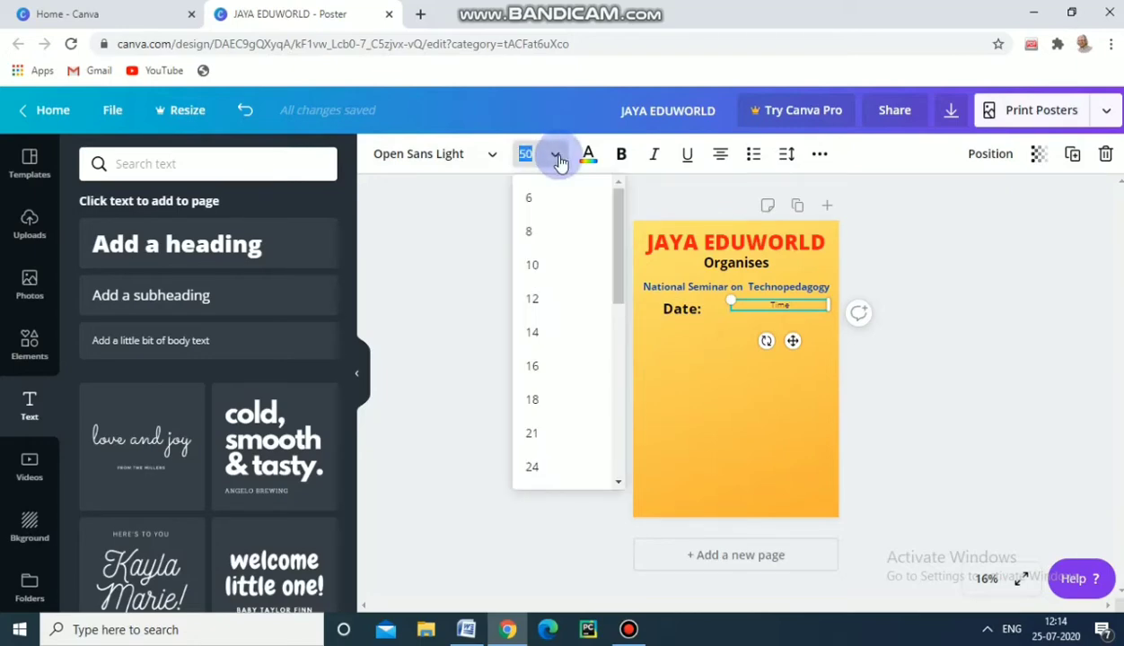
{"action": "type", "text": "83"}
{"action": "key", "text": "Return"}
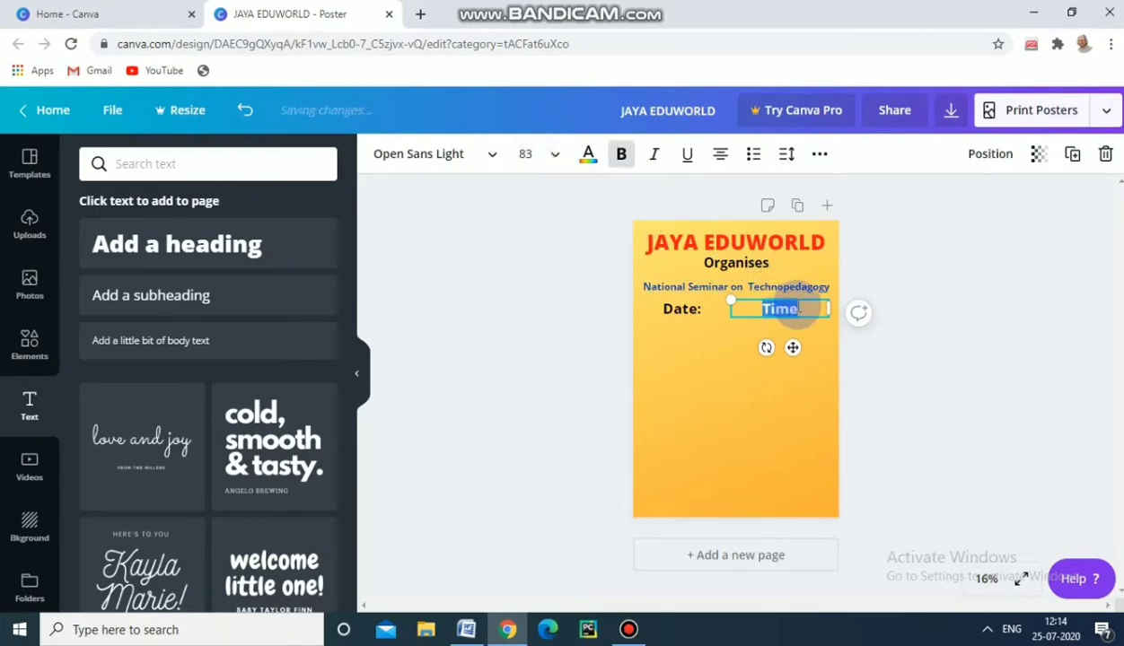
{"action": "left_click", "coordinate": [797, 308]}
{"action": "type", "text": ":"}
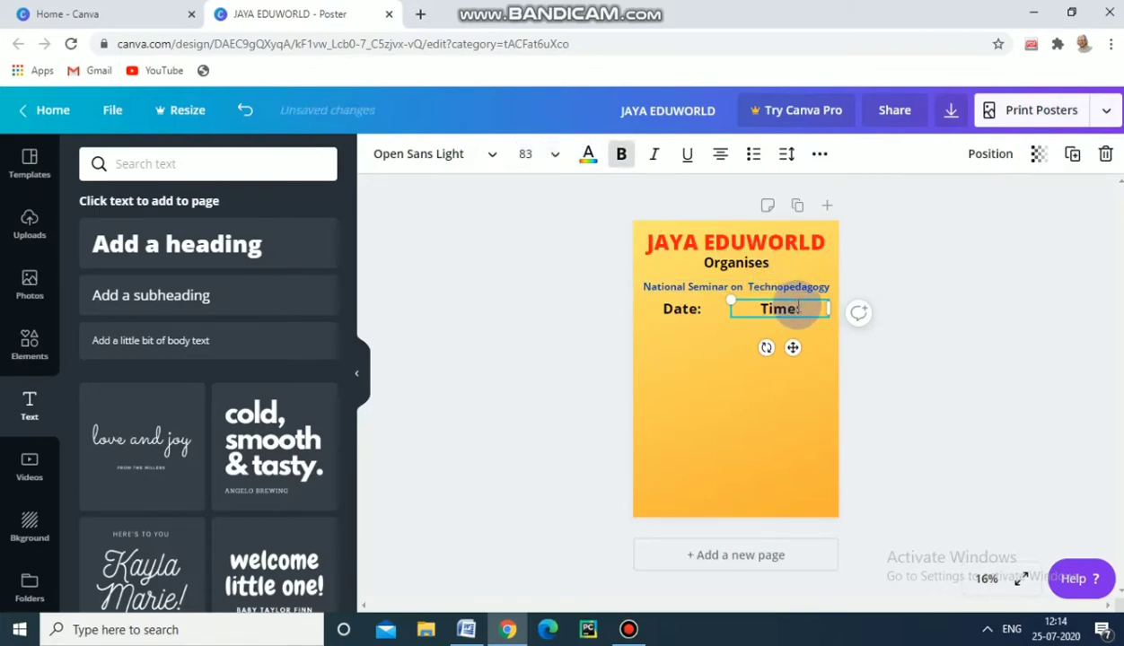
{"action": "left_click", "coordinate": [678, 314]}
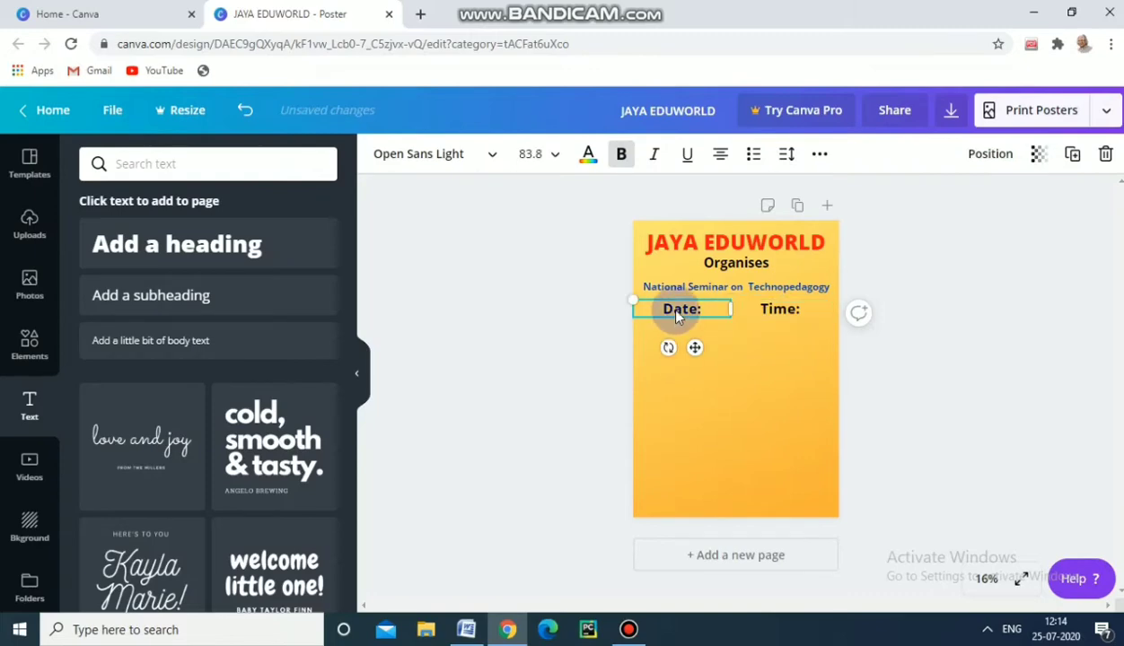
Colour both the Date: and Time: labels red from the document colours
{"action": "left_click", "coordinate": [588, 156]}
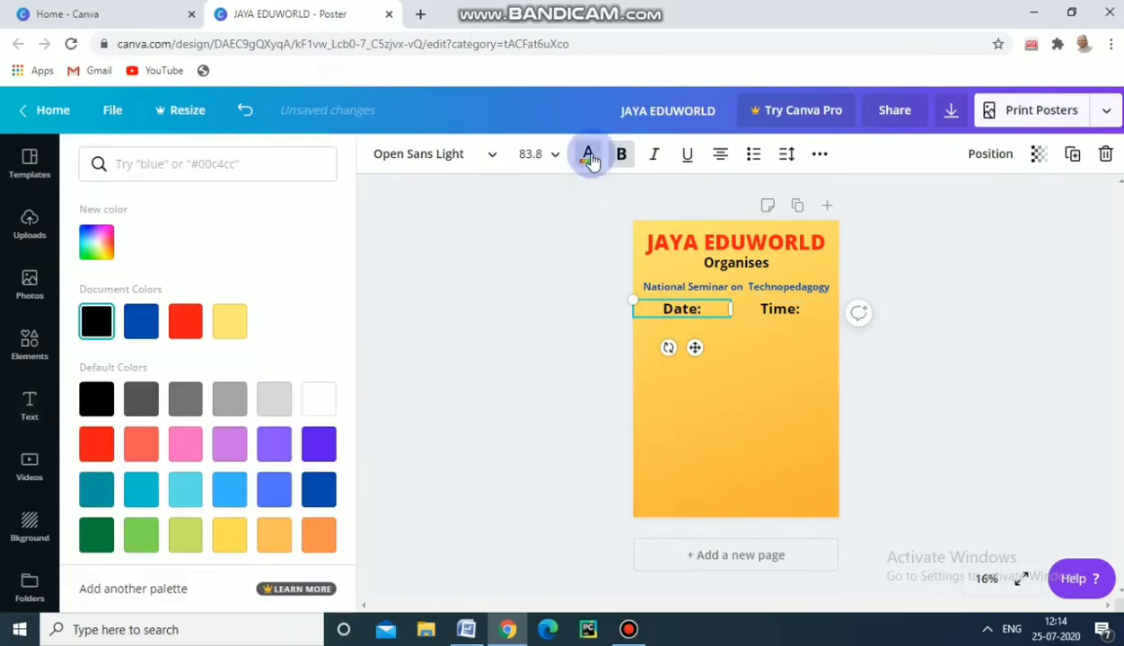
{"action": "left_click", "coordinate": [185, 330]}
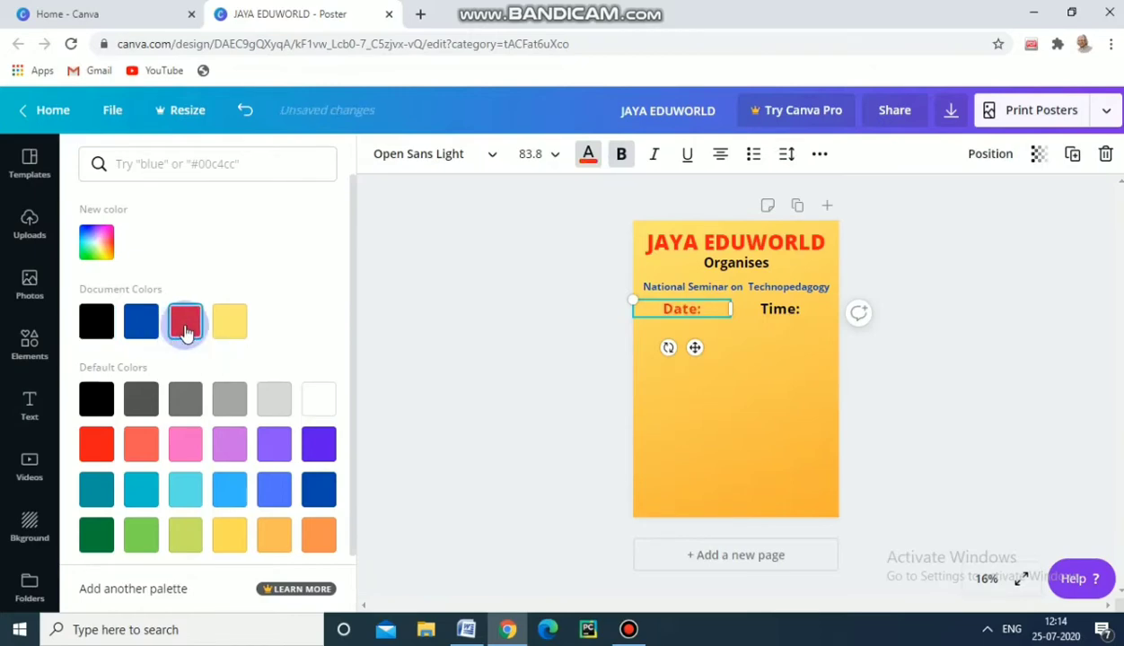
{"action": "left_click", "coordinate": [779, 313]}
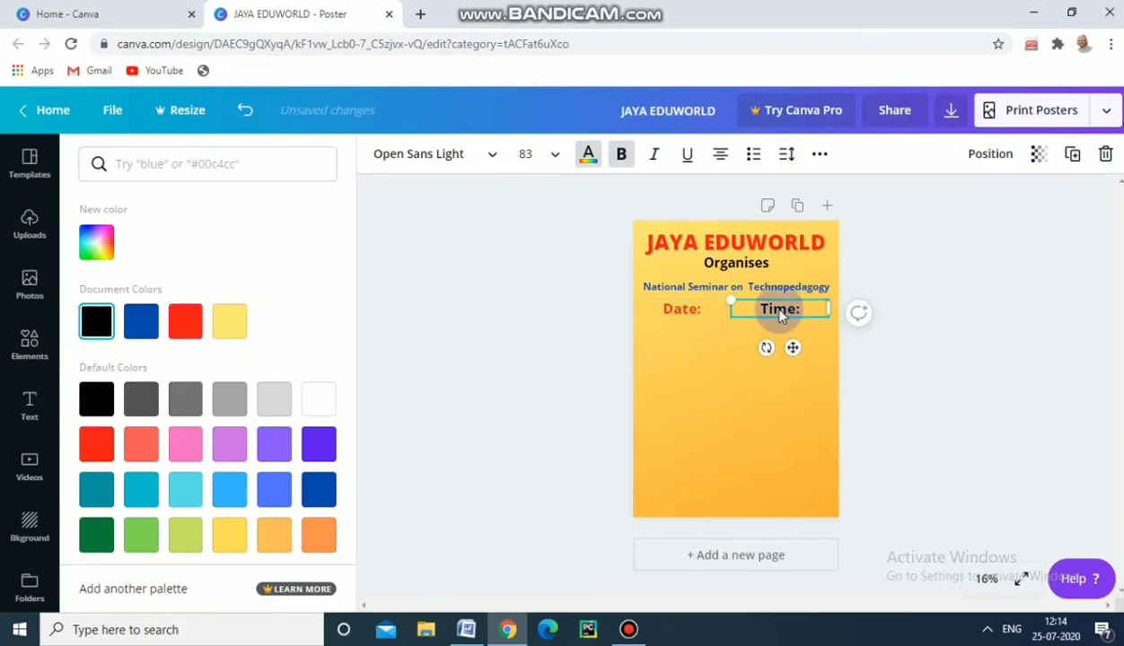
{"action": "left_click", "coordinate": [186, 323]}
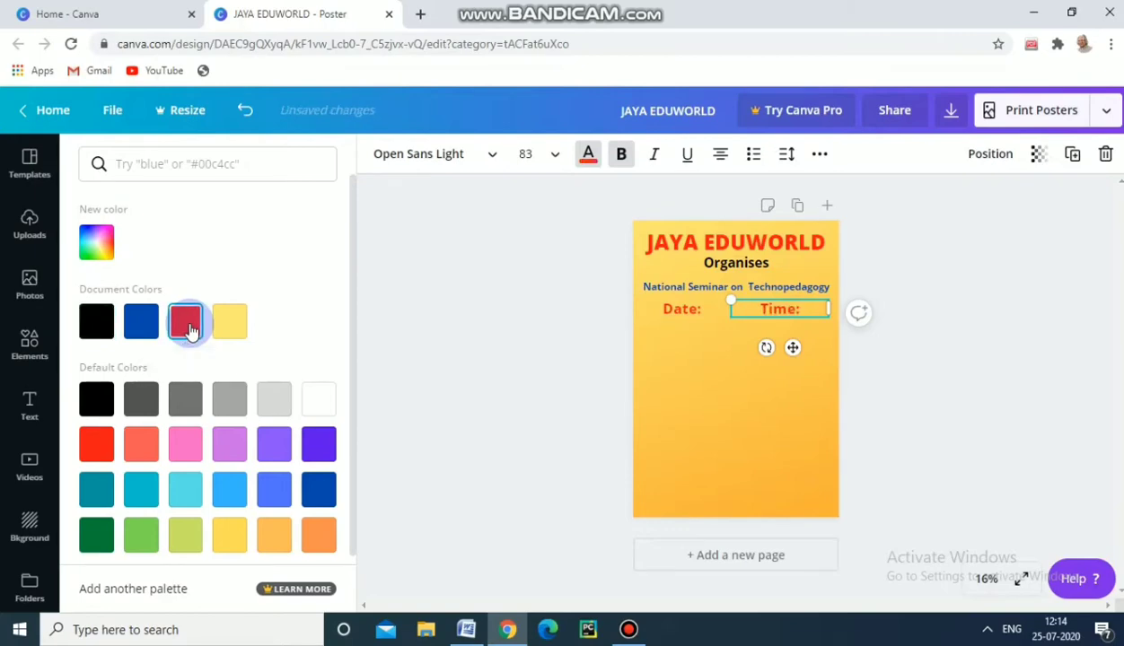
Move Date: to the page's left edge and place Time: beside it along the row
{"action": "left_click_drag", "start_coordinate": [694, 321], "coordinate": [682, 318]}
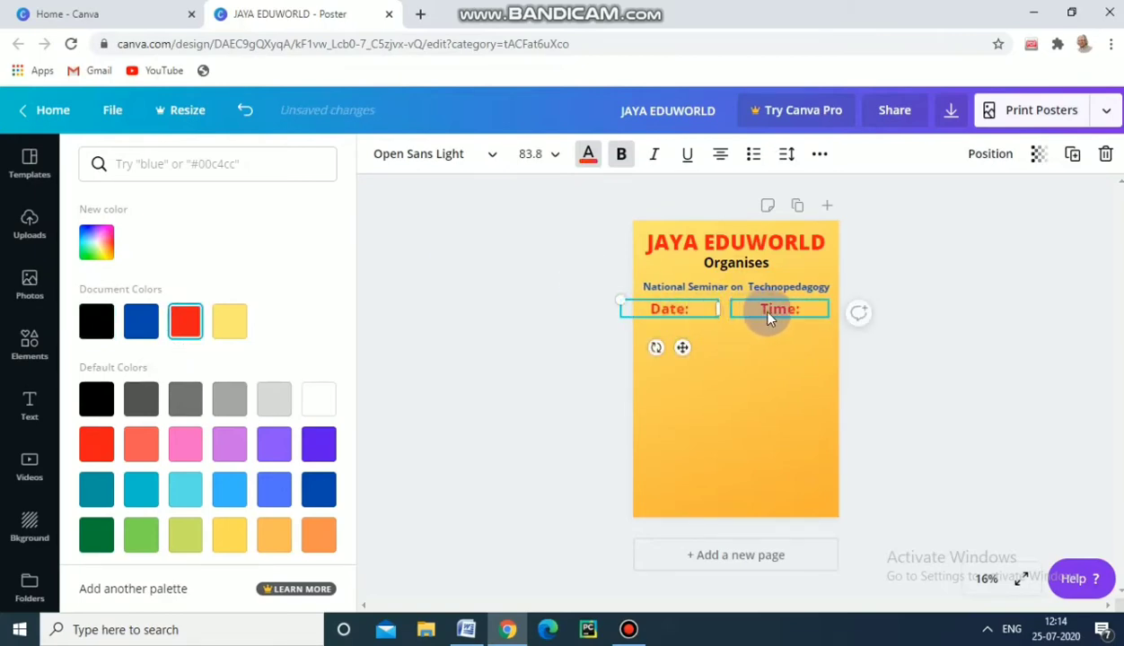
{"action": "left_click_drag", "start_coordinate": [762, 319], "coordinate": [788, 318]}
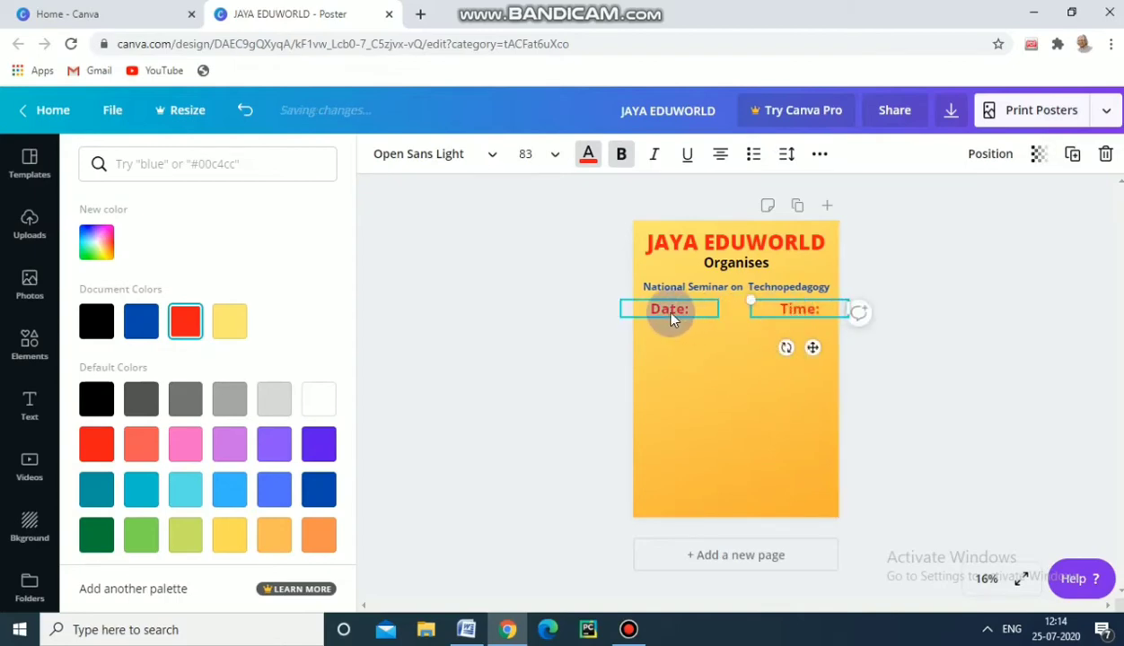
{"action": "left_click_drag", "start_coordinate": [656, 309], "coordinate": [652, 310]}
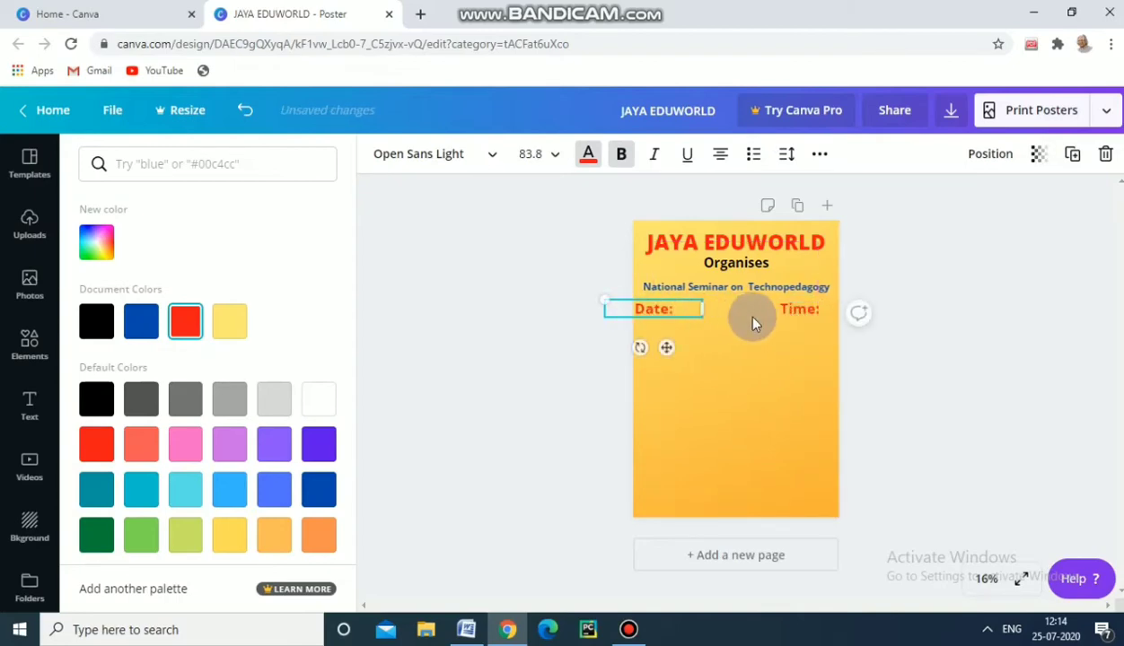
{"action": "left_click", "coordinate": [776, 311]}
{"action": "left_click_drag", "start_coordinate": [781, 314], "coordinate": [768, 310]}
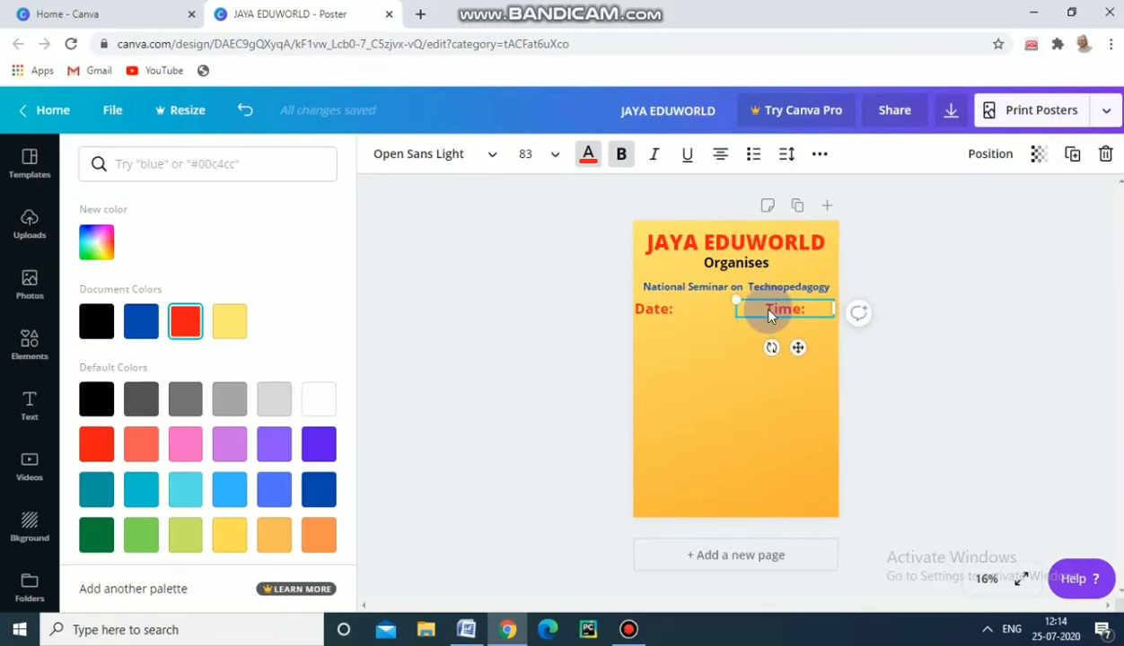
{"action": "key", "text": "Escape"}
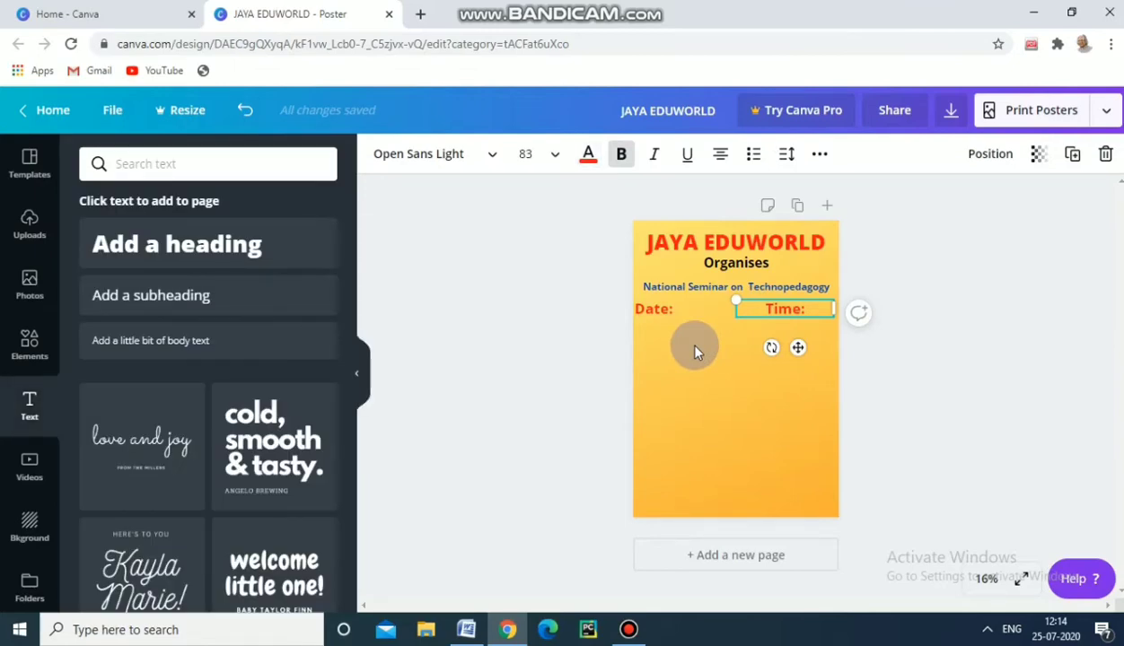
Add a bold 'Resource person' subheading centred beneath the Date: and Time: labels
{"action": "left_click", "coordinate": [695, 350]}
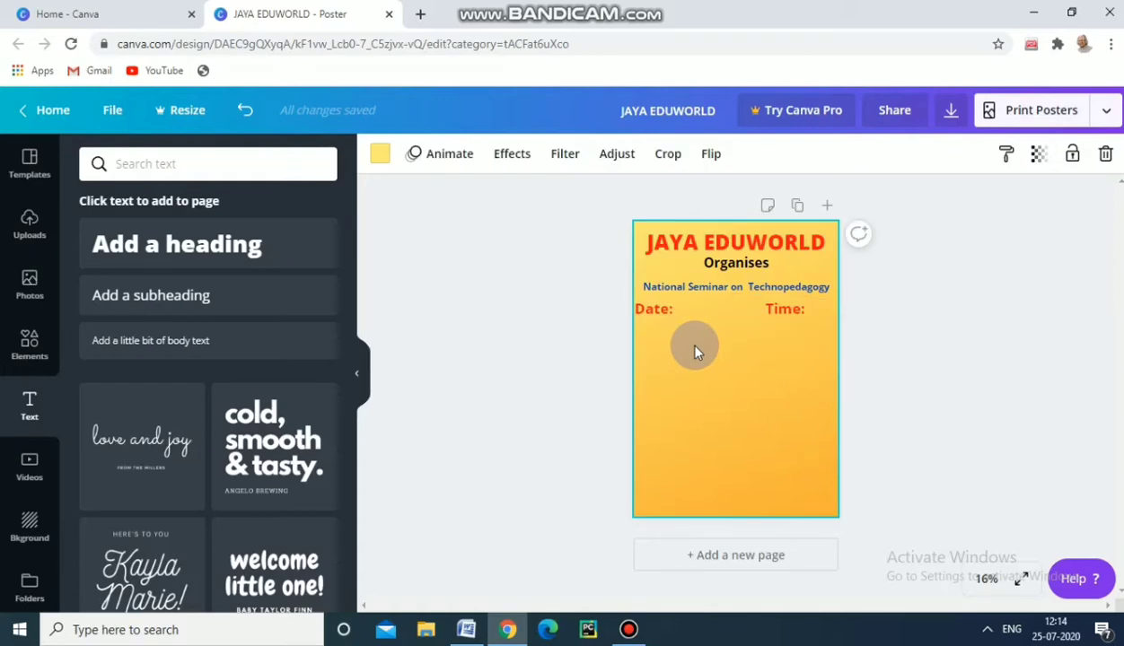
{"action": "left_click", "coordinate": [222, 299]}
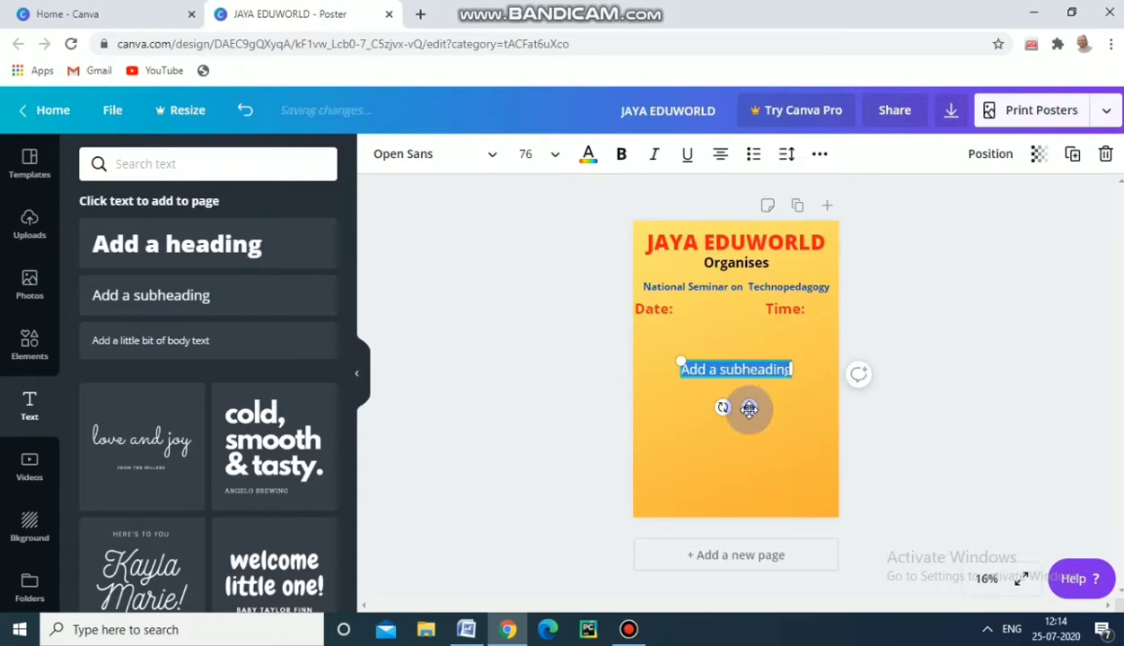
{"action": "left_click_drag", "start_coordinate": [749, 408], "coordinate": [749, 384]}
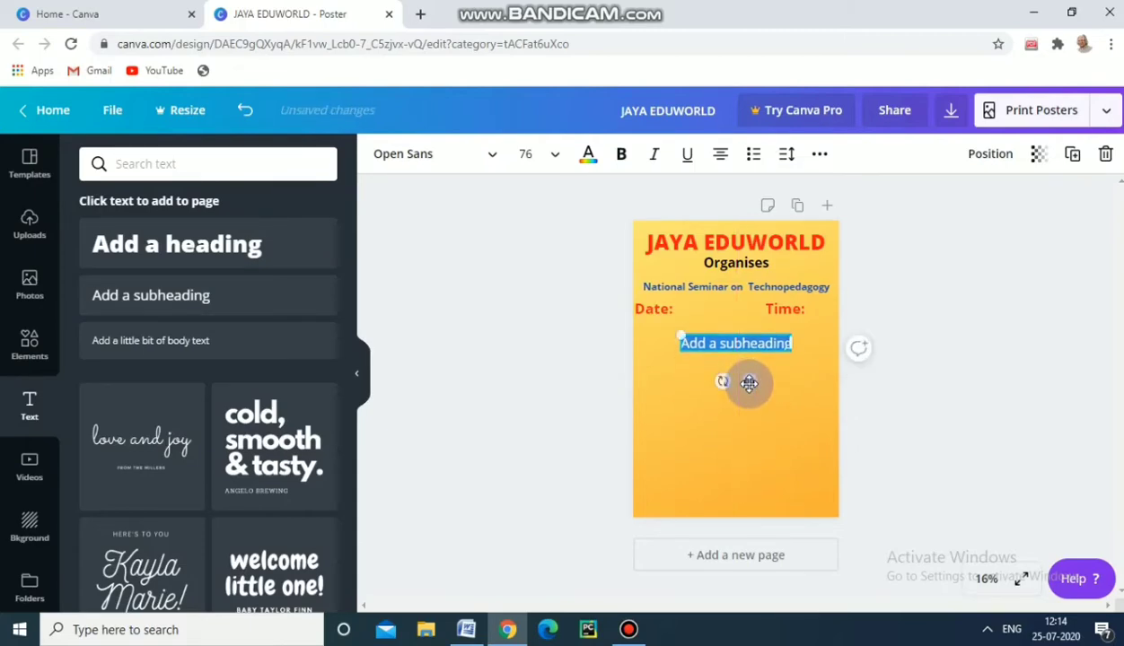
{"action": "type", "text": "Reso"}
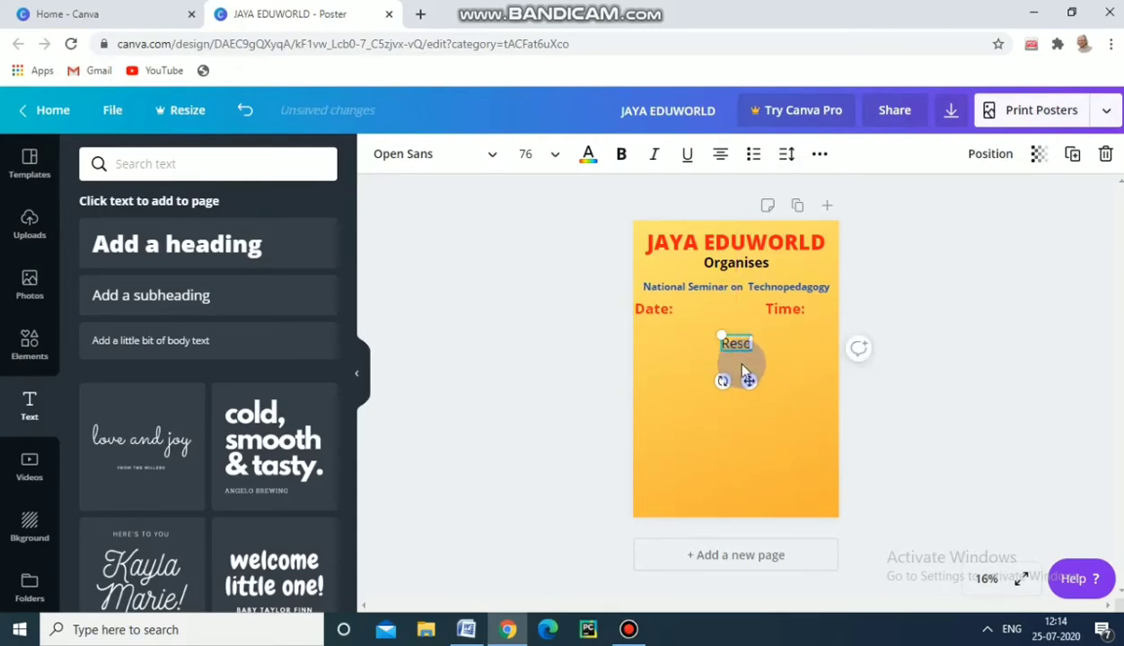
{"action": "type", "text": "urce per"}
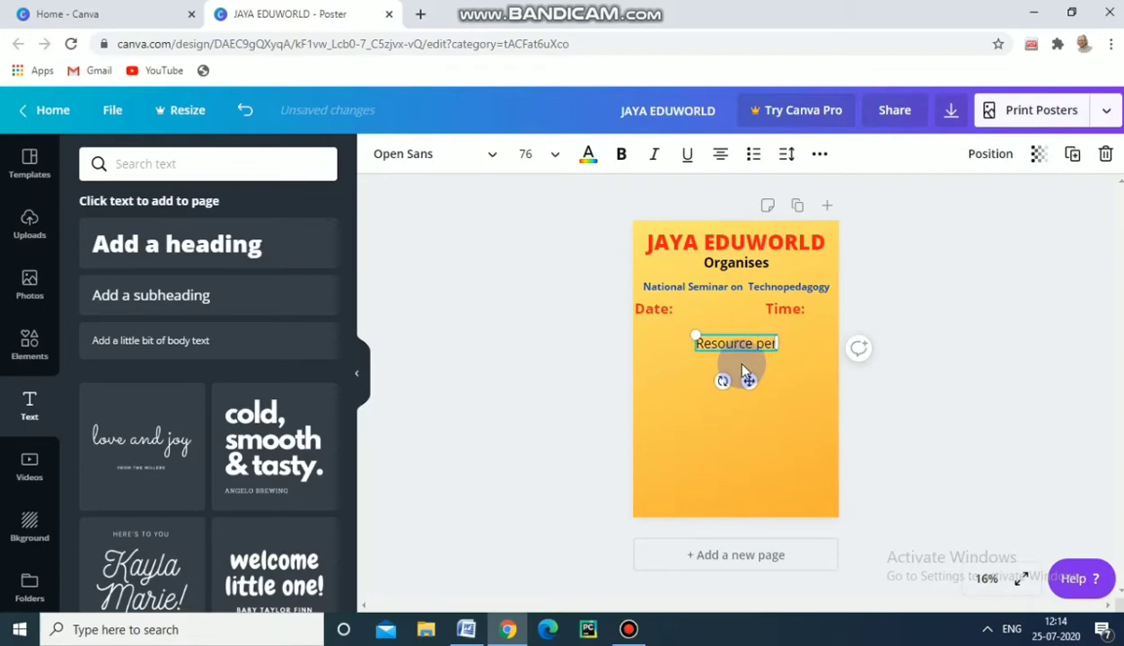
{"action": "type", "text": "son"}
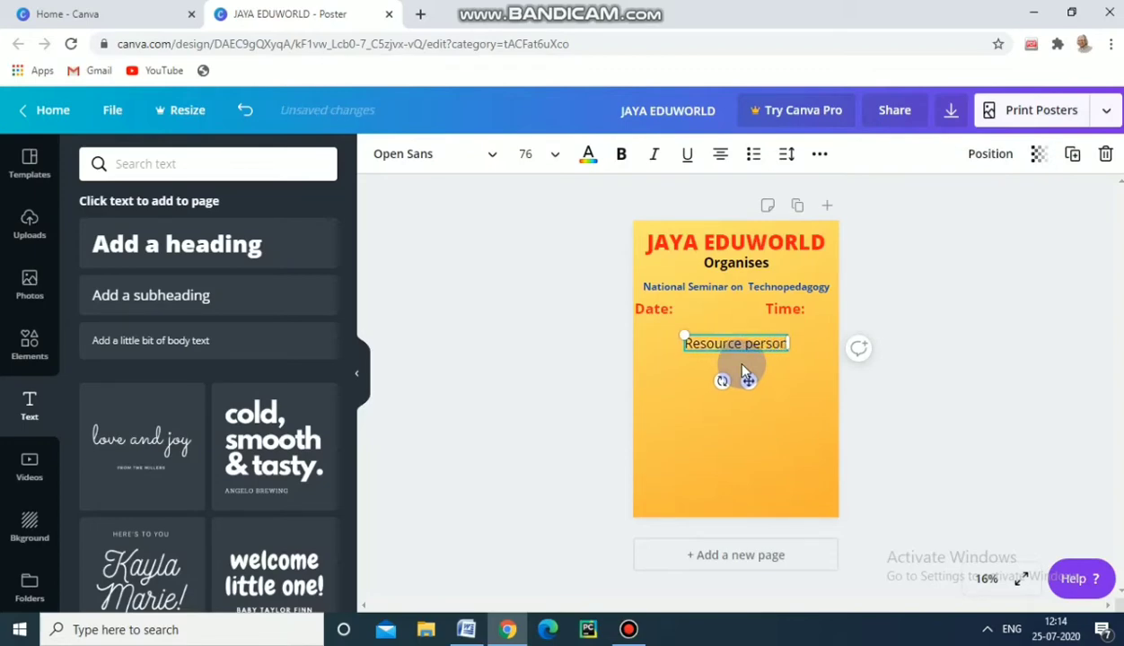
{"action": "left_click", "coordinate": [781, 406]}
{"action": "left_click", "coordinate": [746, 346]}
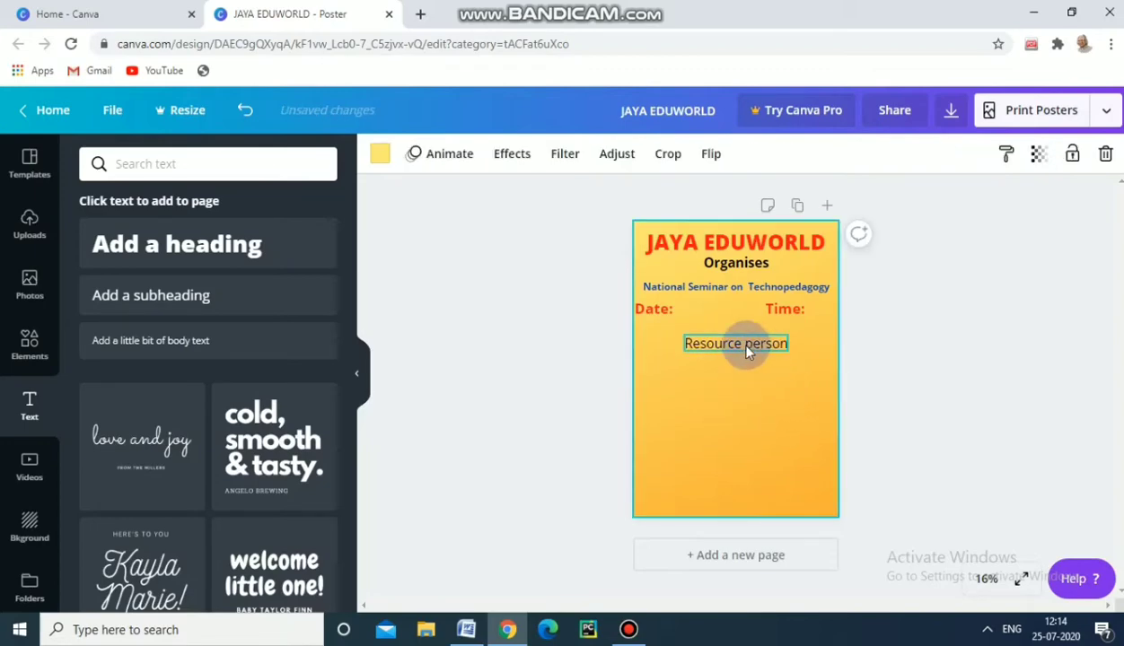
{"action": "key", "text": "ctrl+b"}
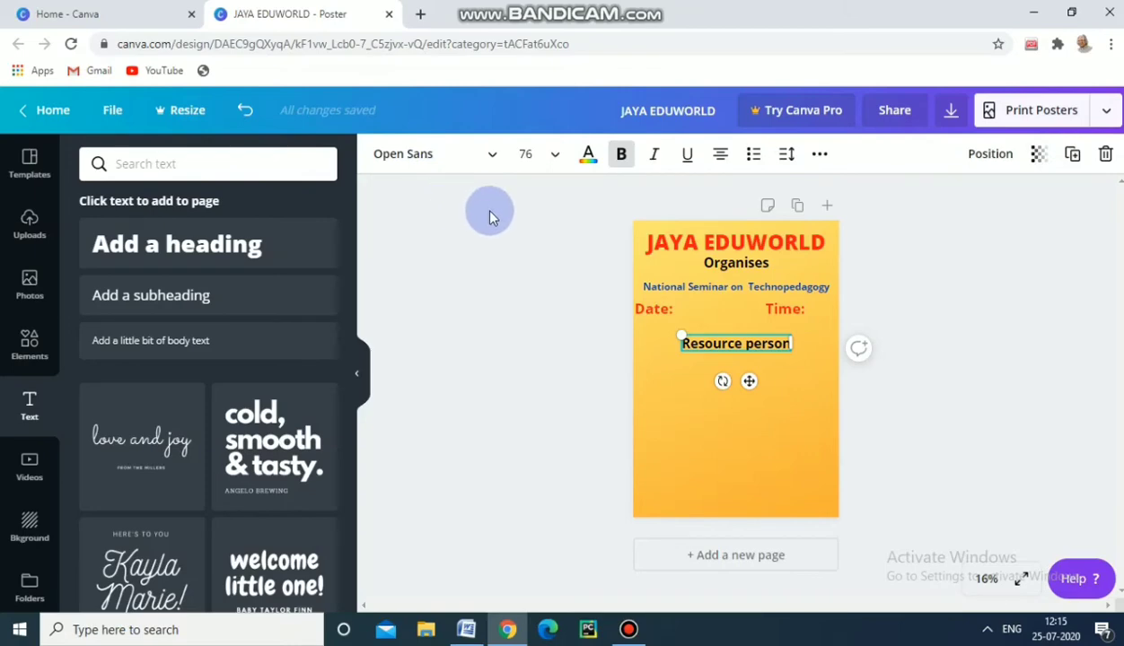
Add a new subheading with the speaker's name and widen the box to fit it
{"action": "left_click", "coordinate": [225, 297]}
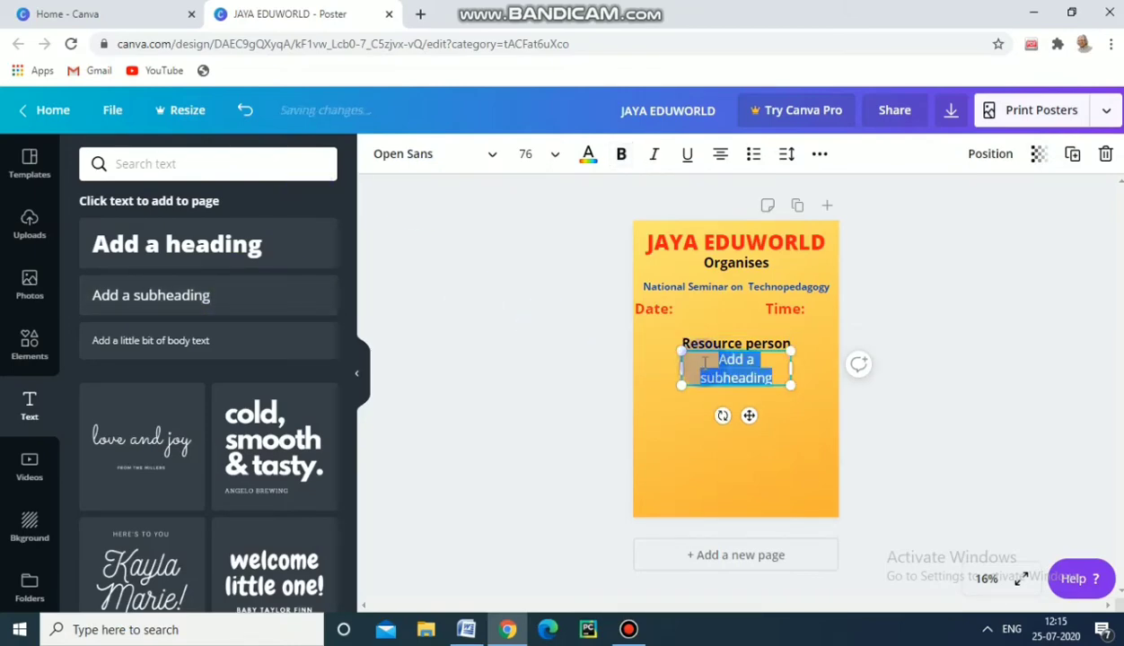
{"action": "type", "text": "Dr.K"}
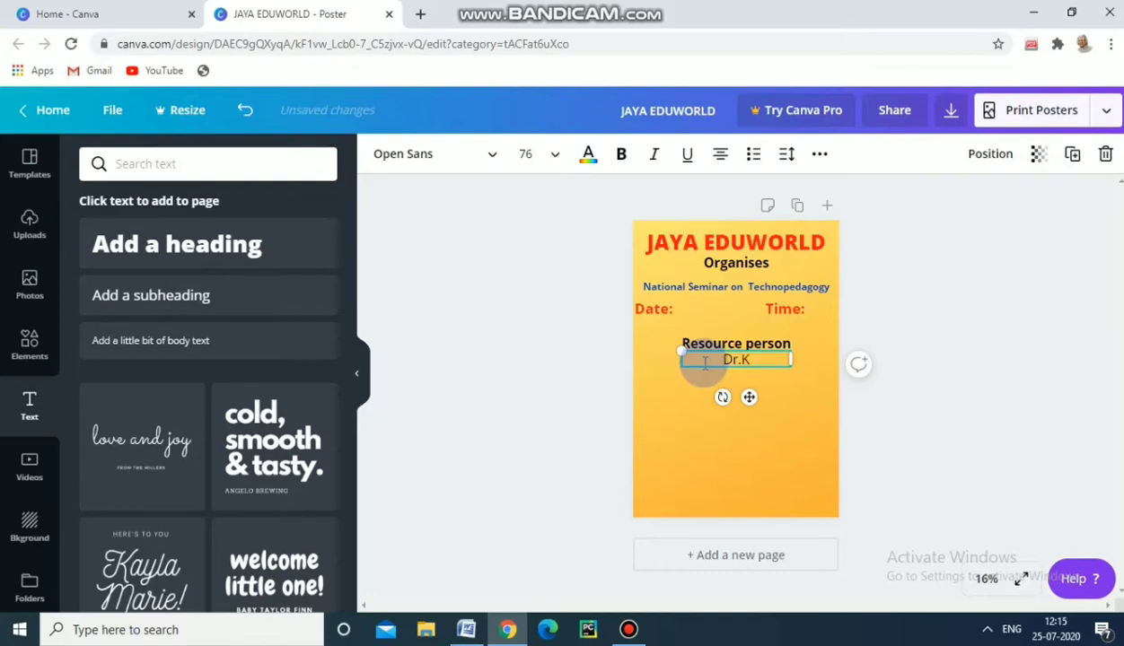
{"action": "type", "text": ".POOJASHREE"}
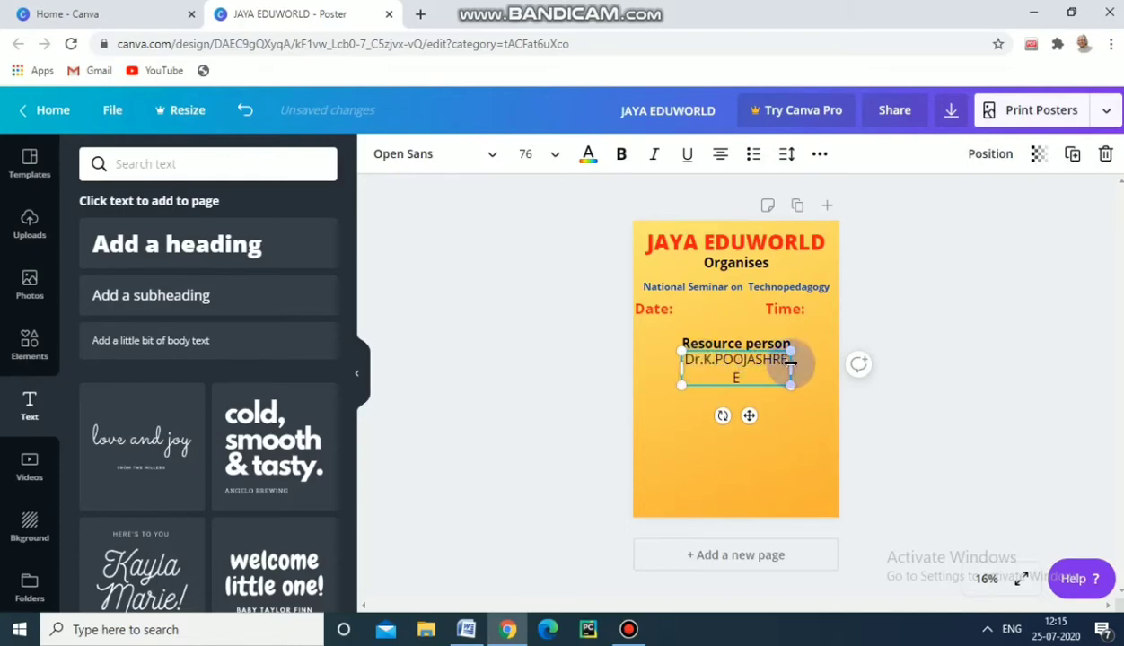
{"action": "left_click_drag", "start_coordinate": [790, 365], "coordinate": [808, 365]}
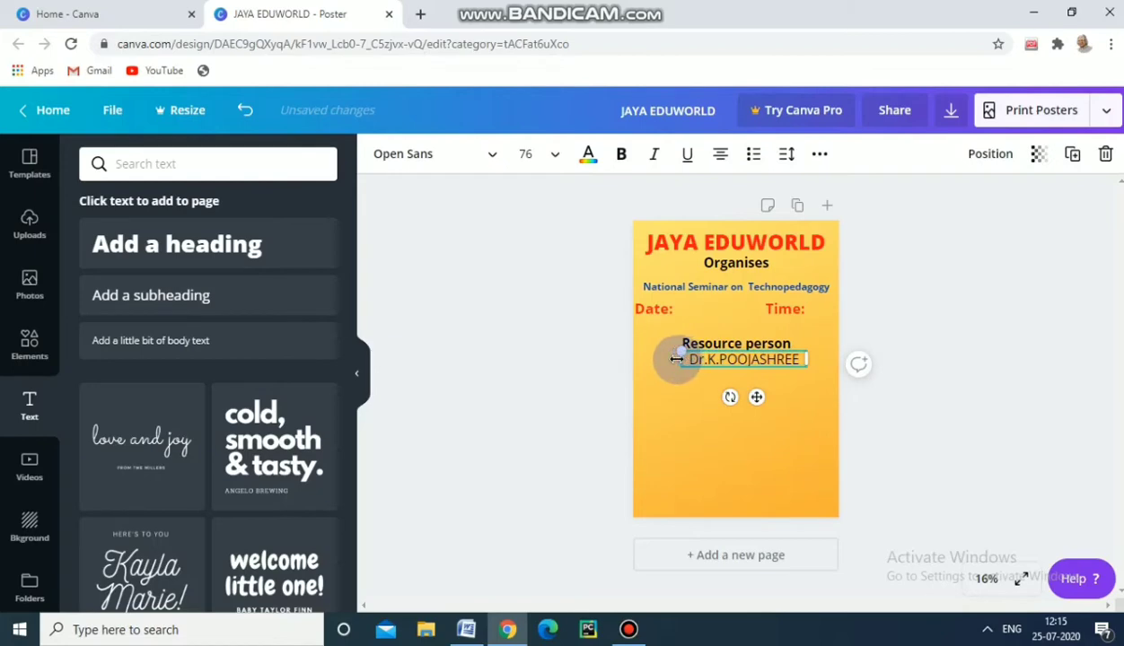
{"action": "left_click_drag", "start_coordinate": [678, 359], "coordinate": [667, 359]}
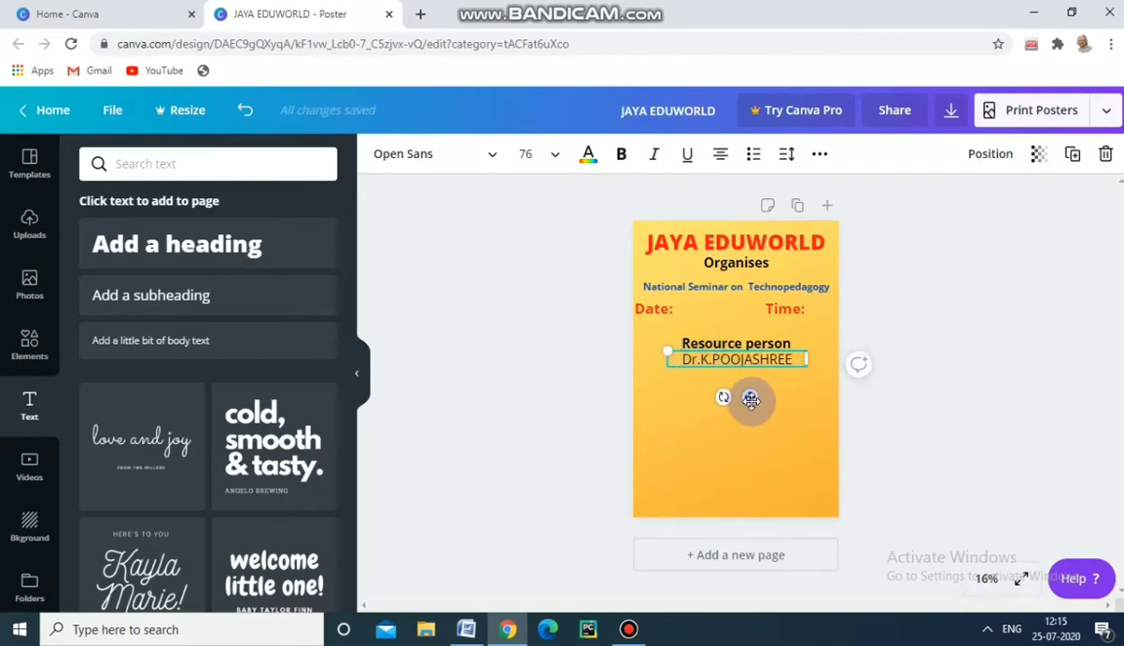
{"action": "left_click_drag", "start_coordinate": [750, 399], "coordinate": [751, 413]}
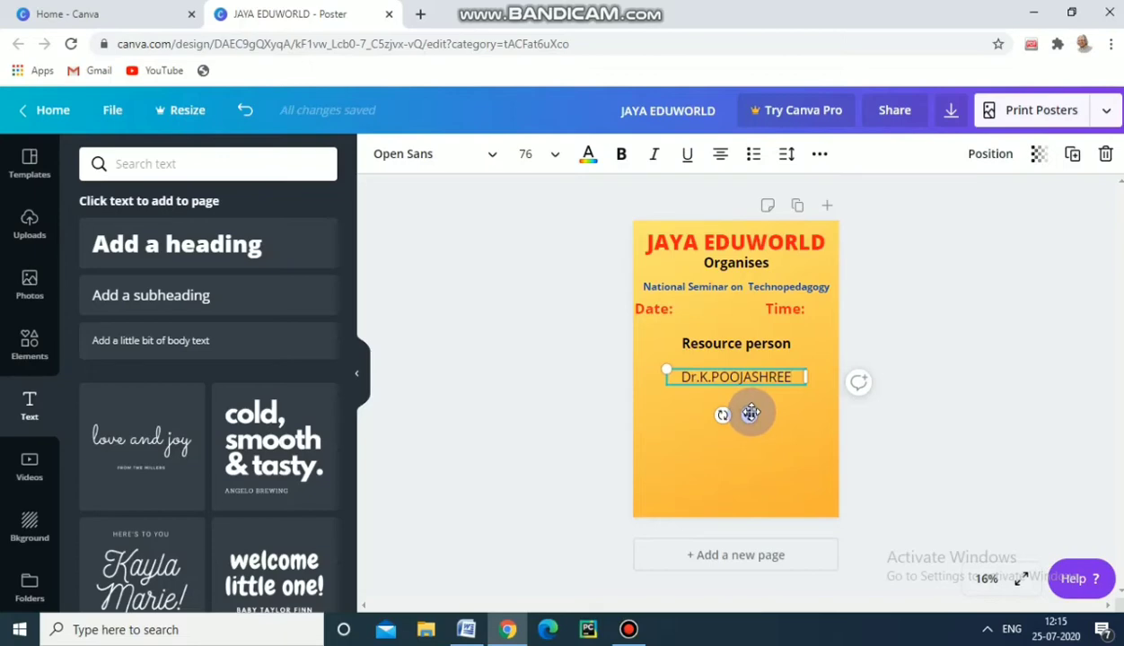
{"action": "left_click_drag", "start_coordinate": [751, 412], "coordinate": [713, 371]}
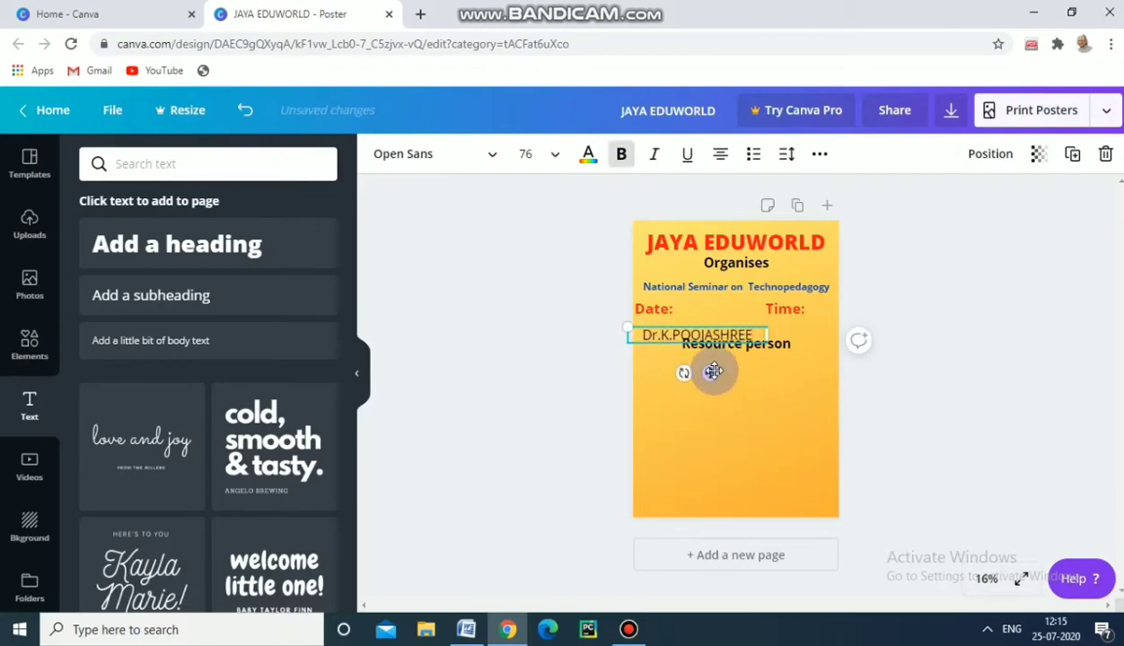
{"action": "key", "text": "ctrl+z"}
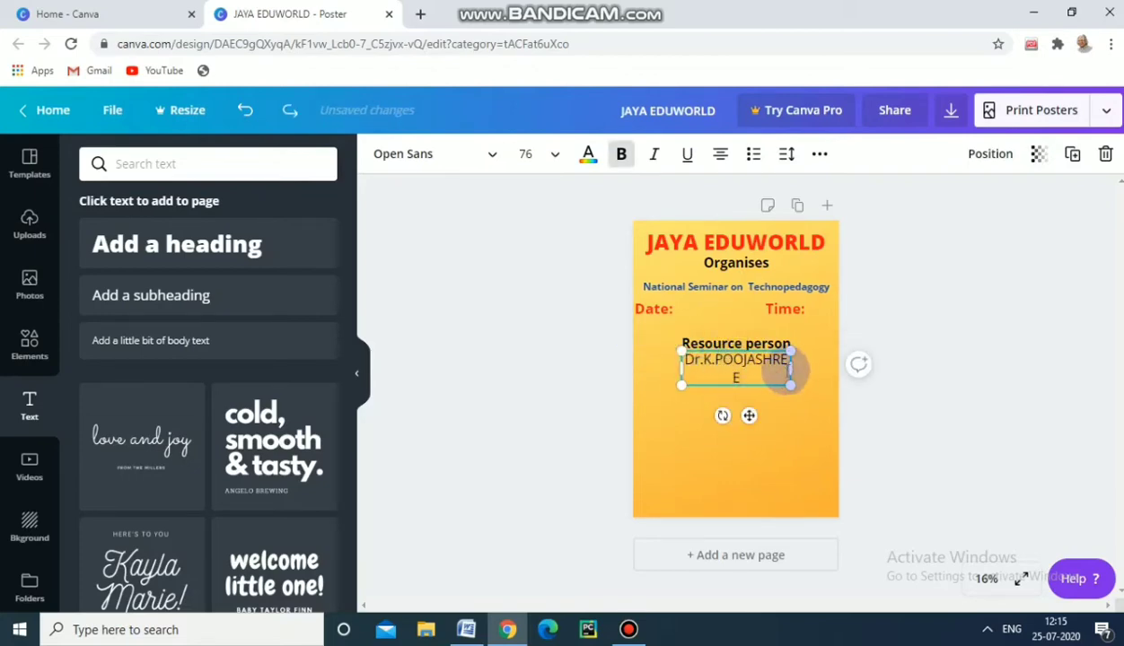
Centre the speaker's name on one line under Resource person and make it bold
{"action": "left_click_drag", "start_coordinate": [790, 368], "coordinate": [812, 368]}
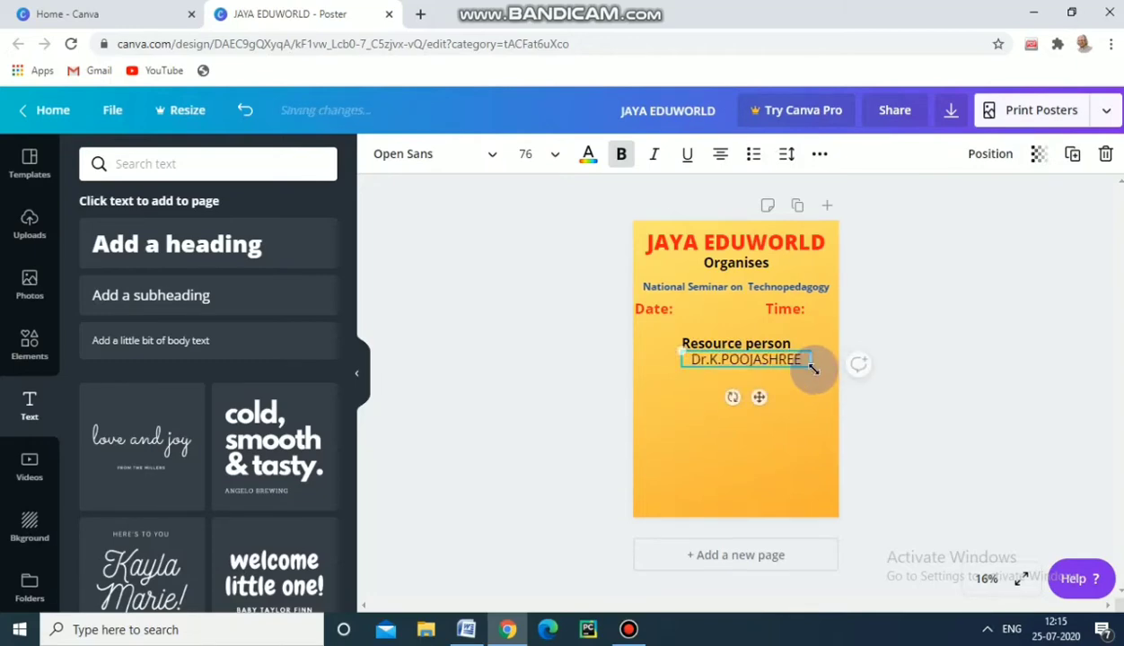
{"action": "left_click_drag", "start_coordinate": [759, 397], "coordinate": [747, 397]}
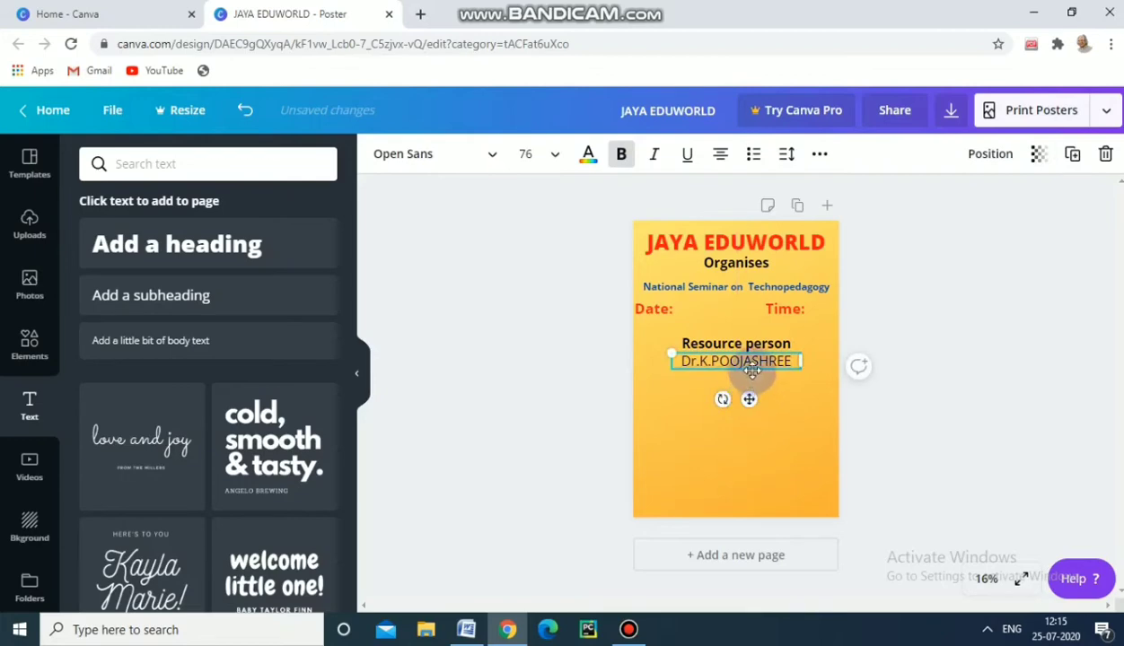
{"action": "left_click", "coordinate": [678, 359]}
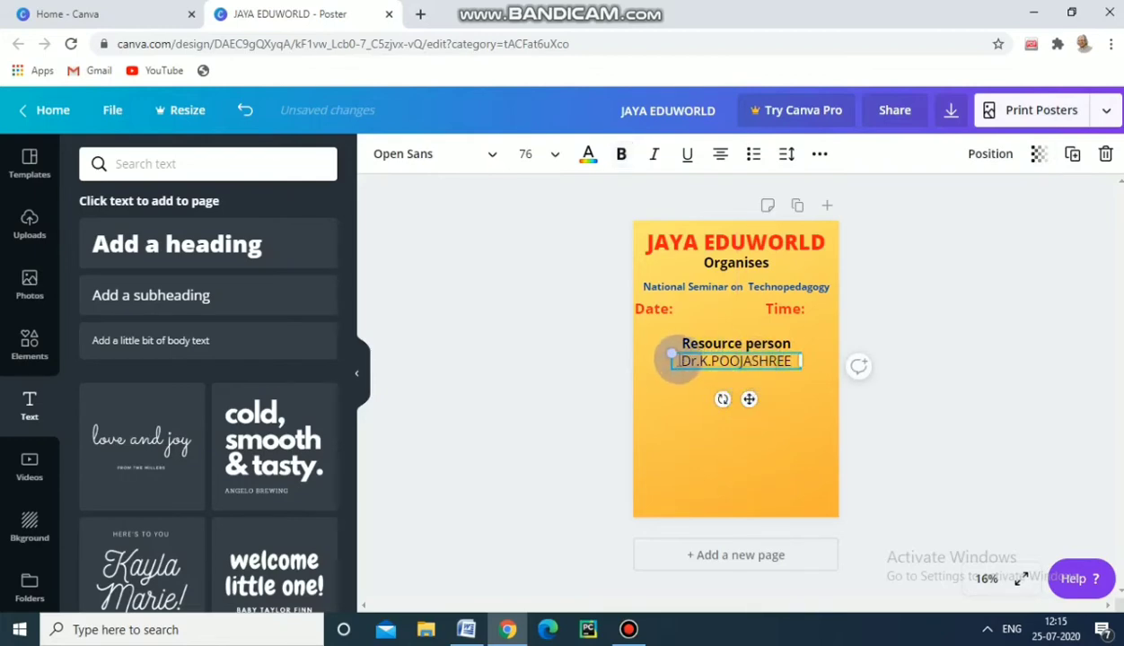
{"action": "left_click_drag", "start_coordinate": [678, 359], "coordinate": [794, 363]}
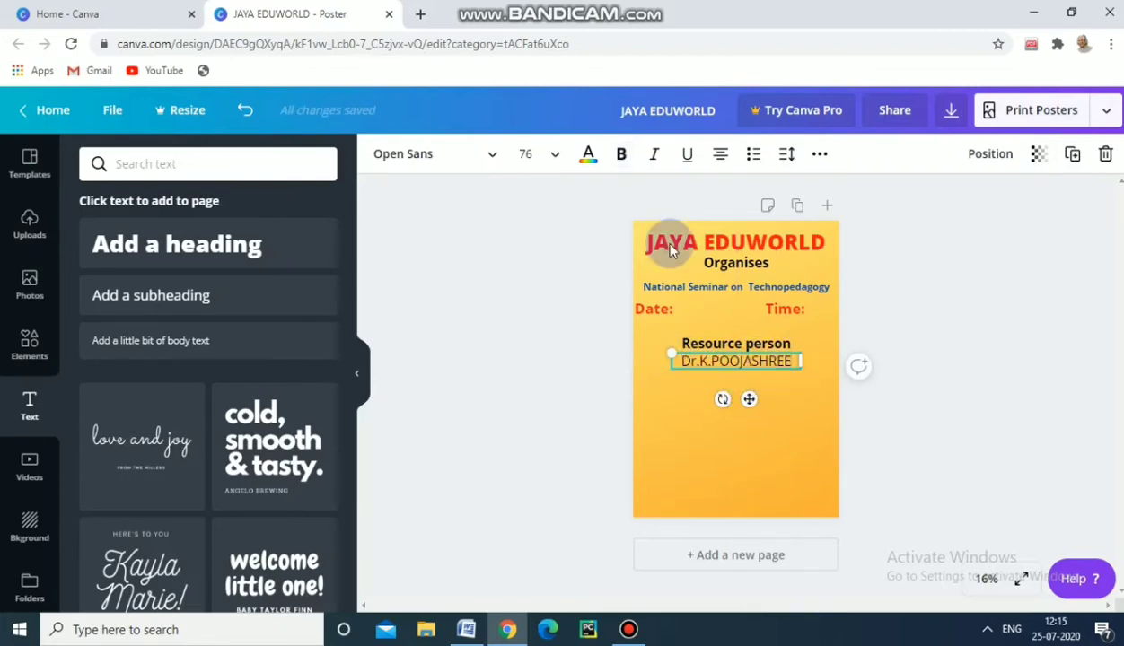
{"action": "left_click", "coordinate": [621, 156]}
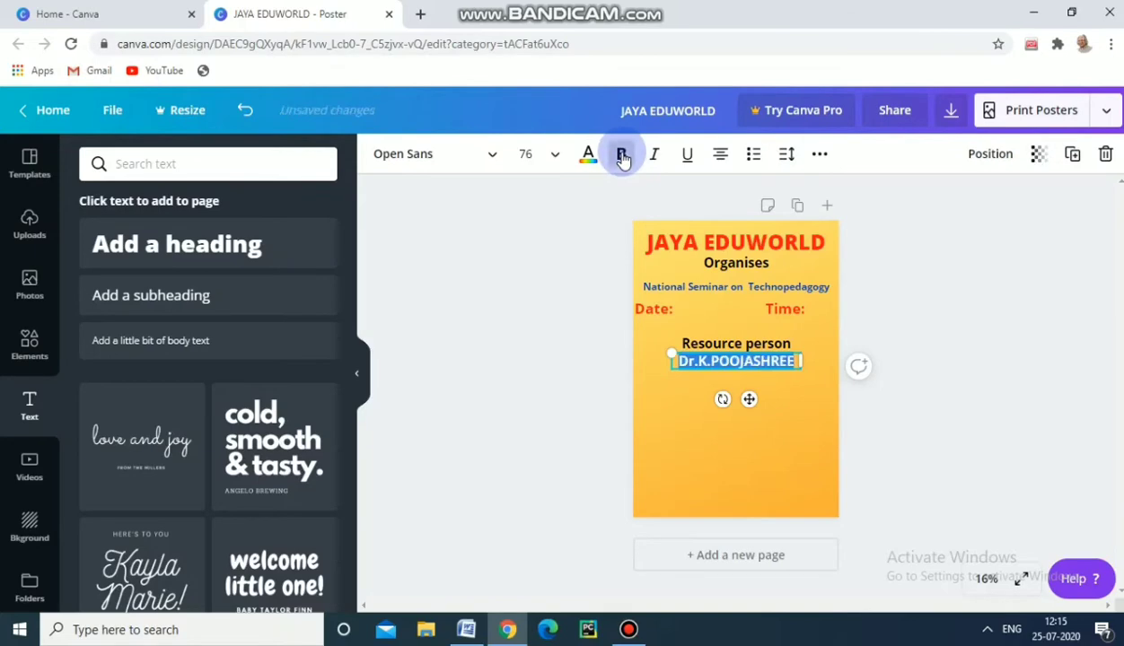
{"action": "left_click", "coordinate": [587, 156]}
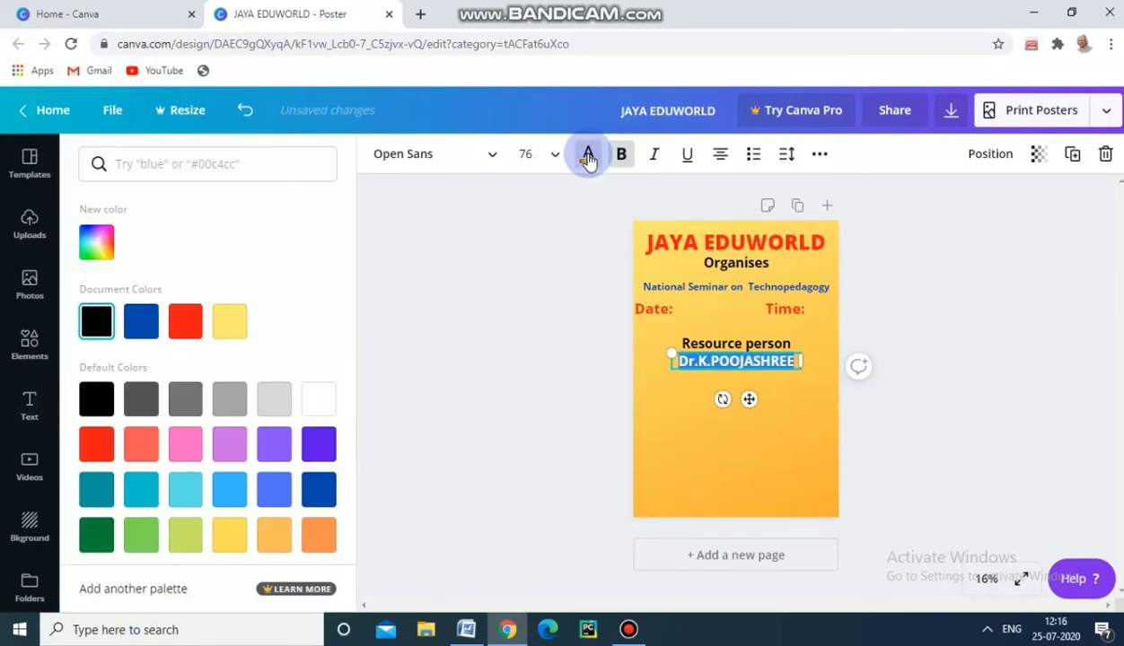
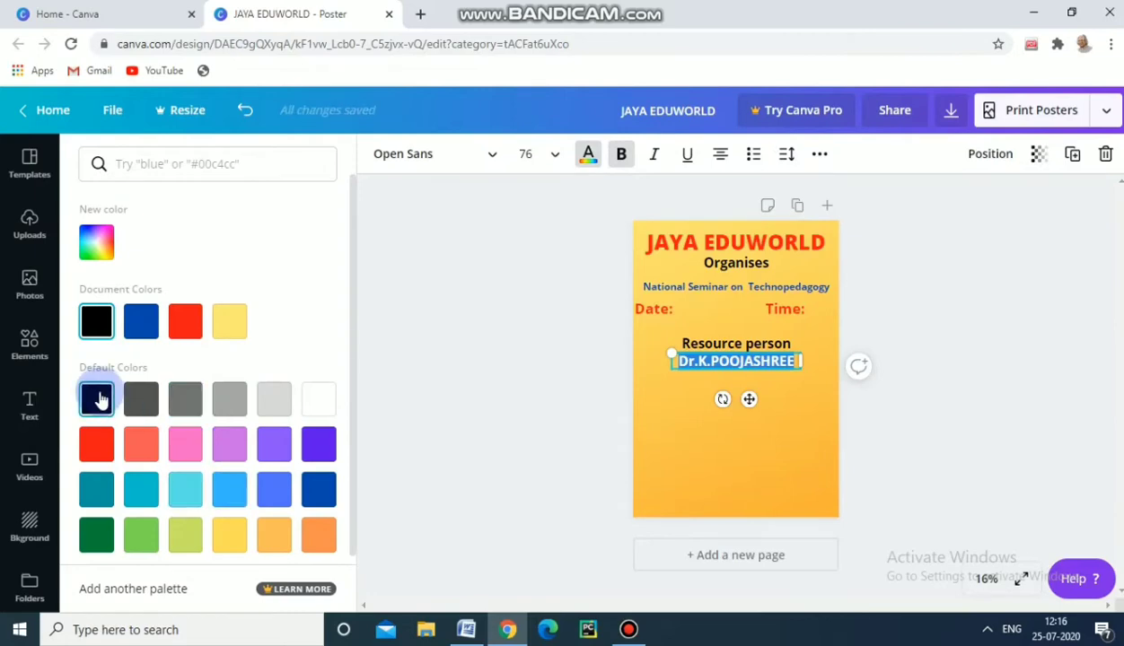
Colour the resource person's name red with the red document colour swatch
{"action": "left_click", "coordinate": [177, 334]}
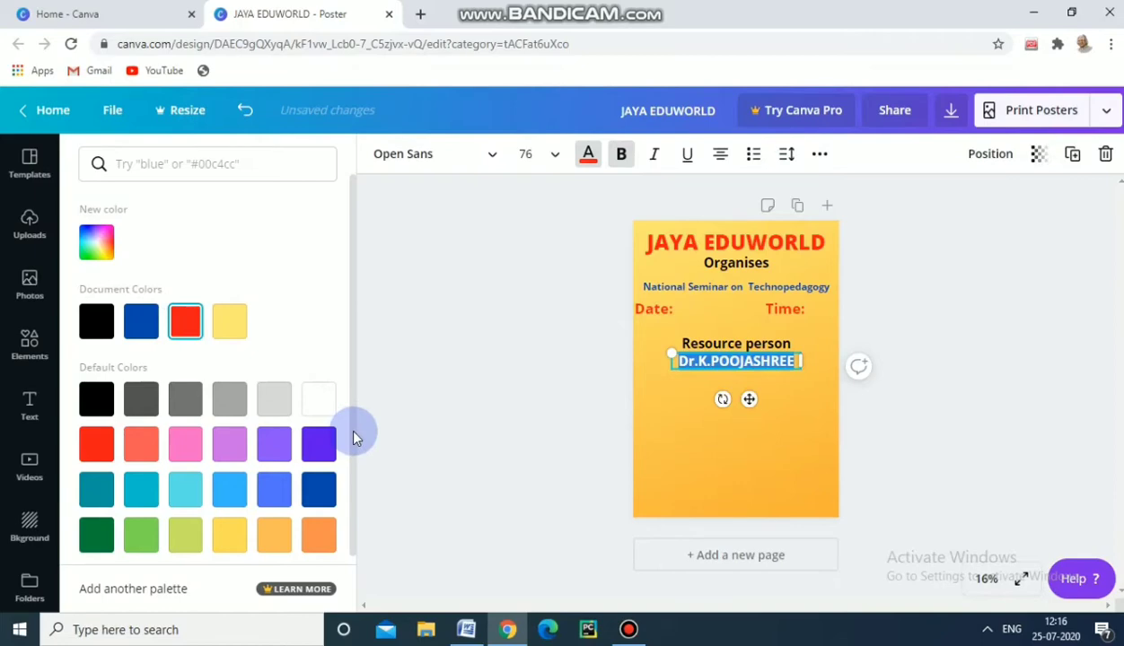
{"action": "left_click", "coordinate": [707, 460]}
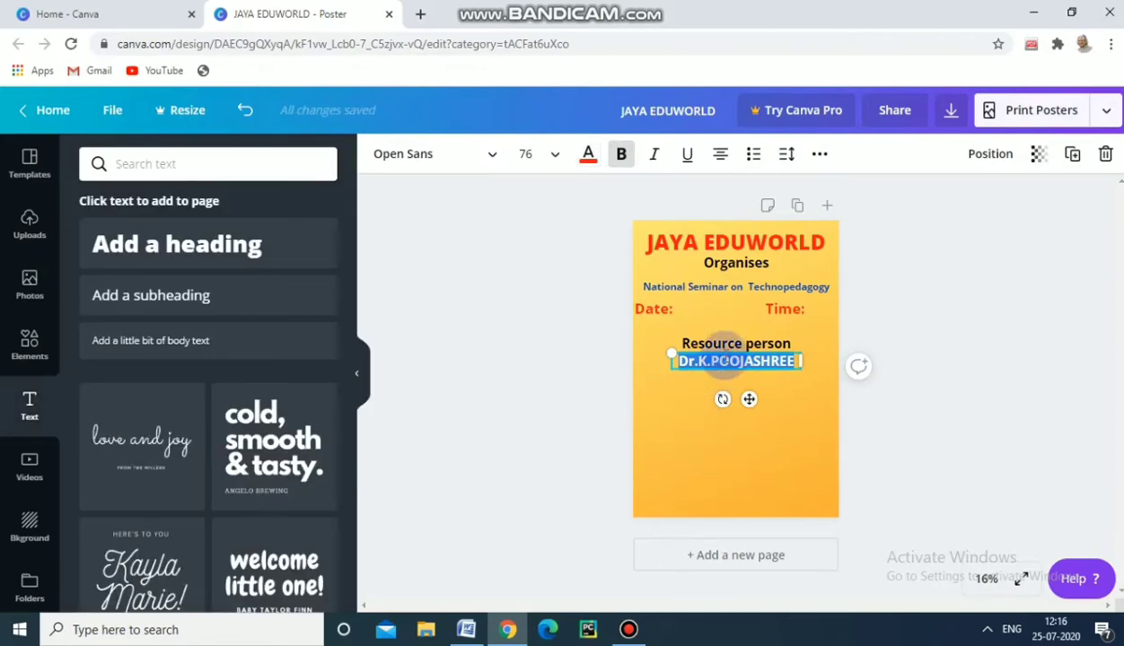
{"action": "left_click", "coordinate": [725, 360]}
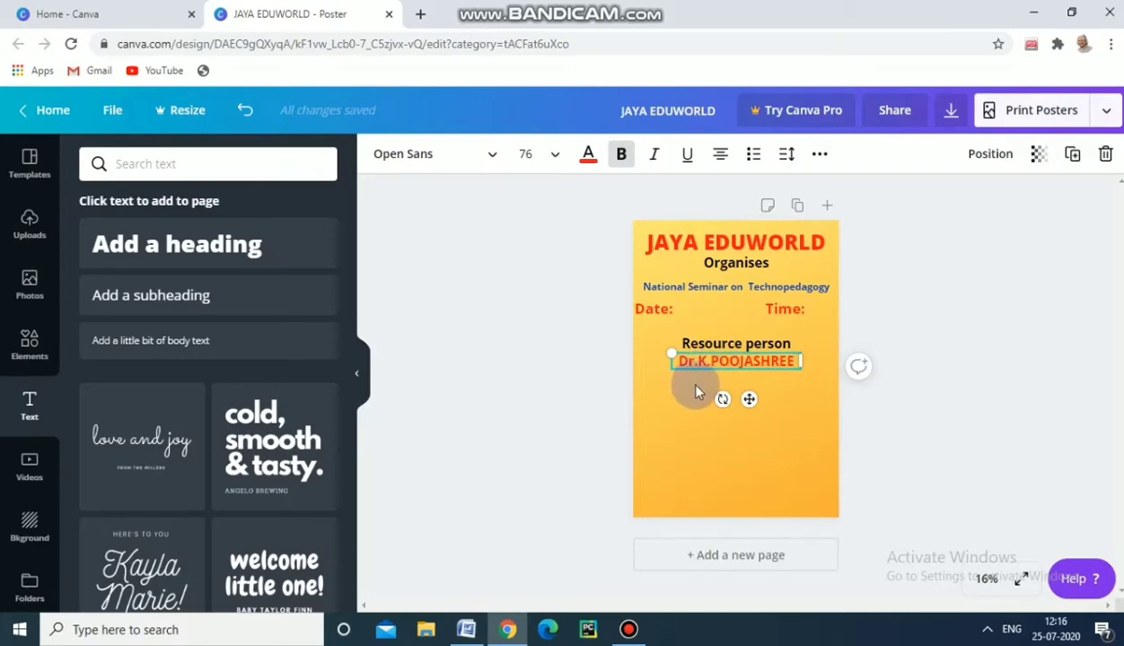
{"action": "left_click", "coordinate": [697, 392]}
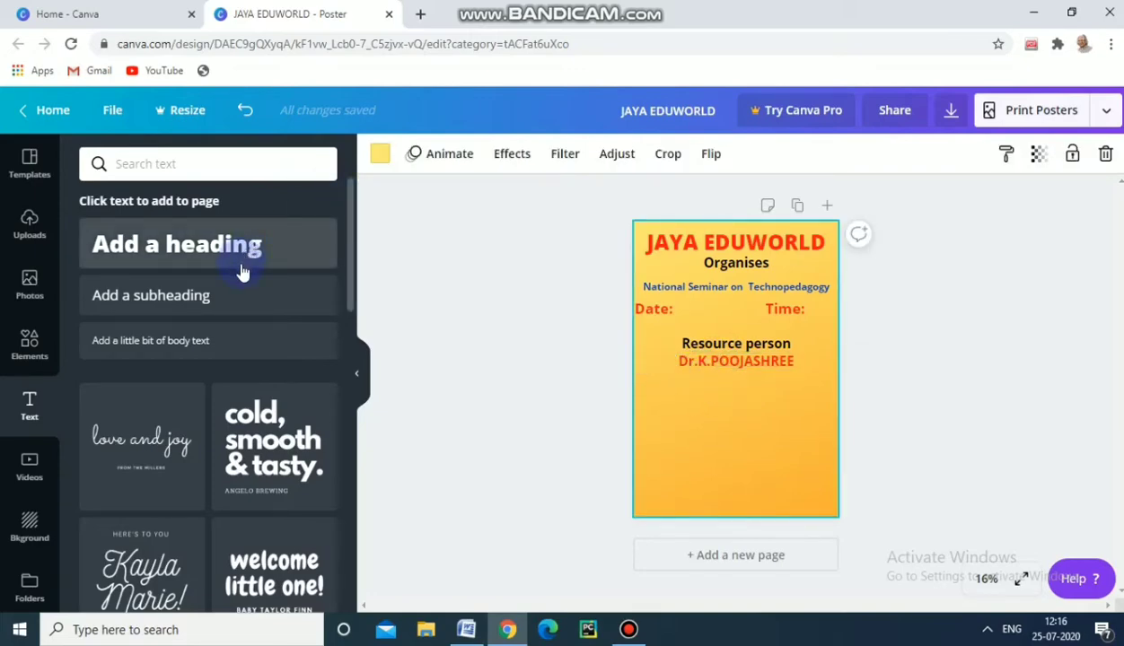
Add a subheading 'CEO,Jaya Eduworld,Chennai' on one line just under the speaker's name
{"action": "left_click", "coordinate": [231, 298]}
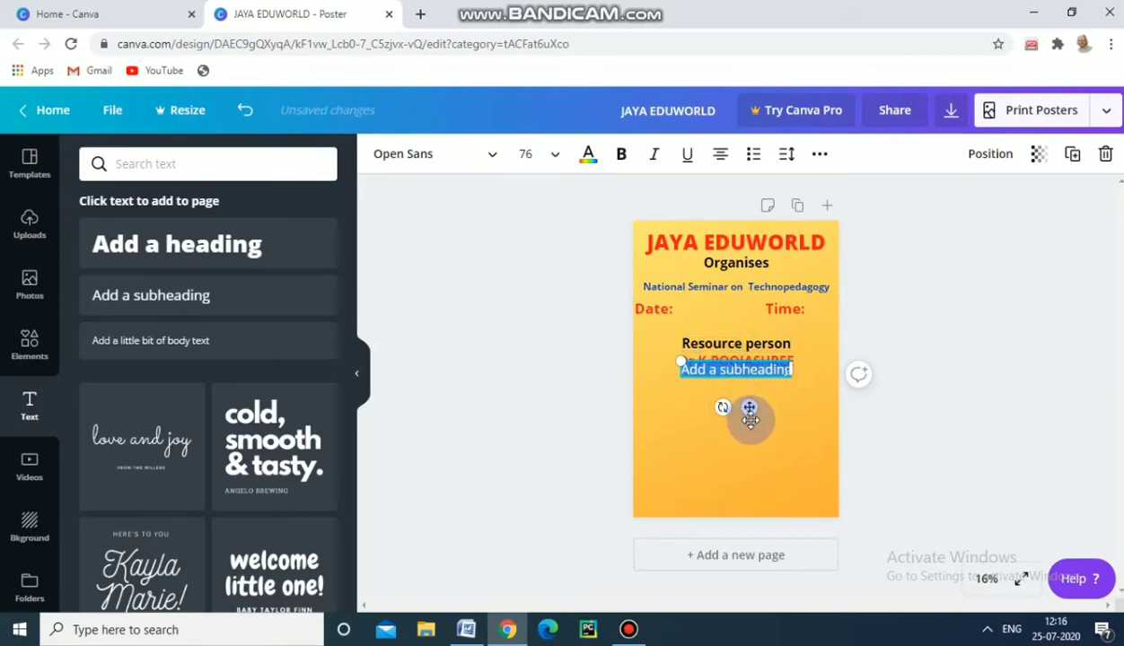
{"action": "left_click_drag", "start_coordinate": [748, 407], "coordinate": [754, 424]}
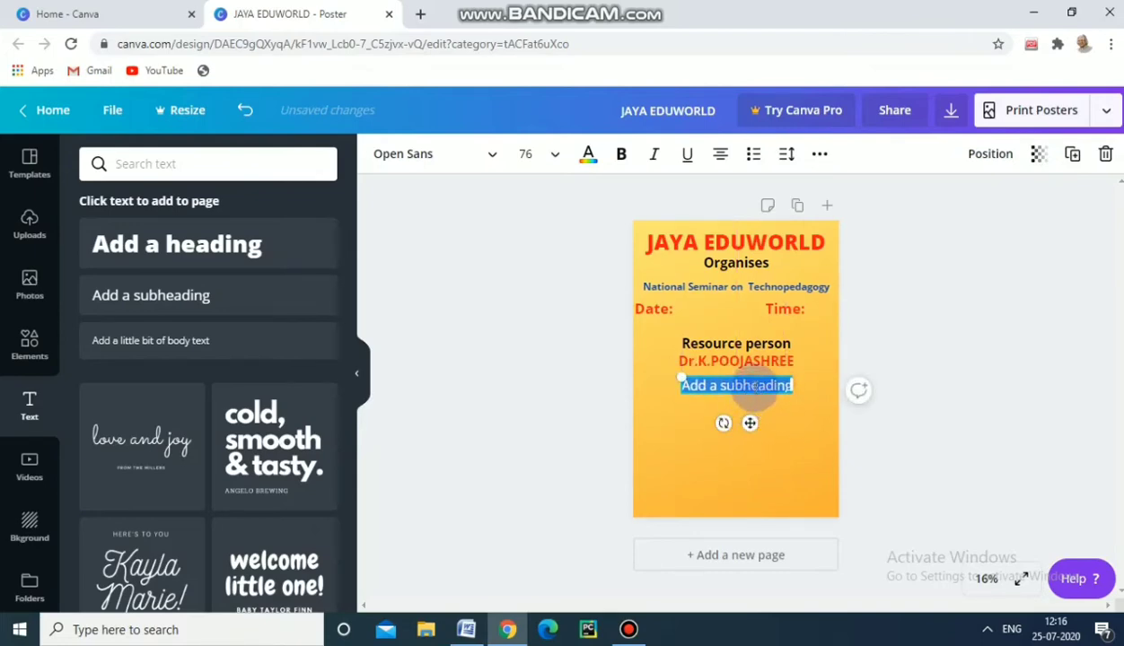
{"action": "type", "text": "CE"}
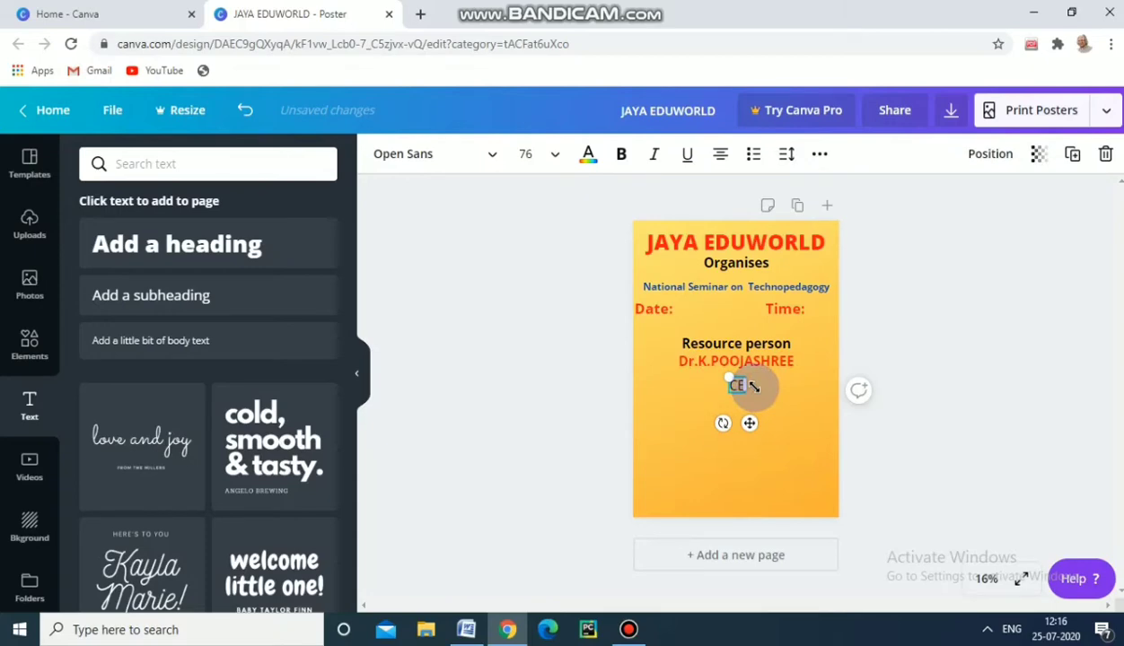
{"action": "type", "text": "C"}
{"action": "type", "text": ",Jaya Educa"}
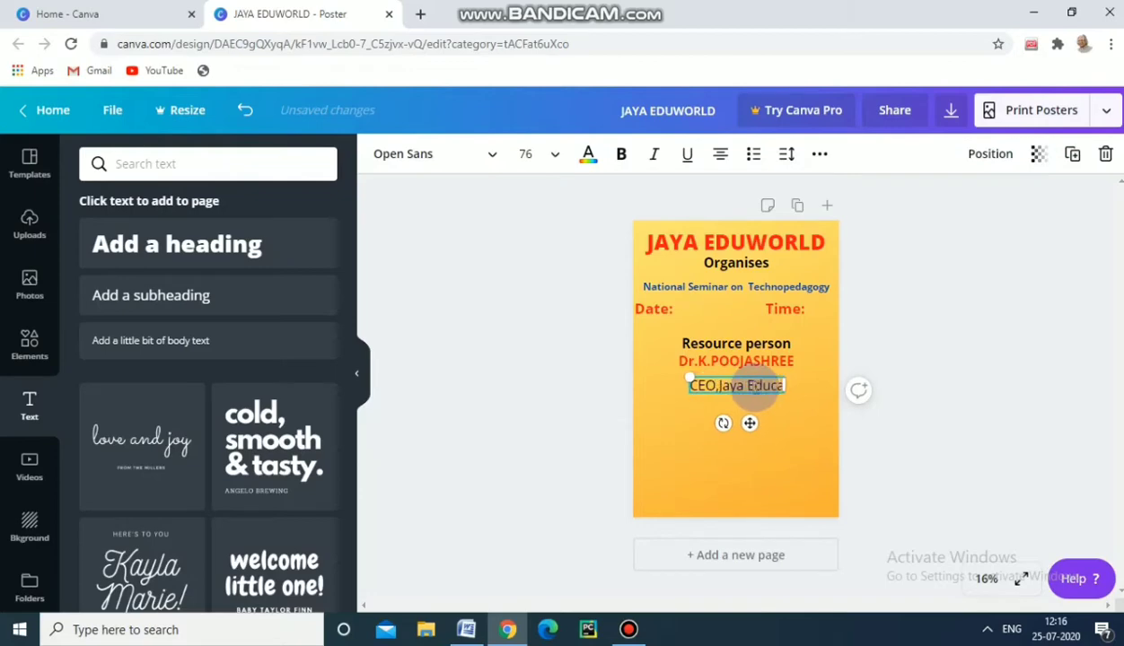
{"action": "key", "text": "BackSpace"}
{"action": "key", "text": "BackSpace"}
{"action": "type", "text": "world"}
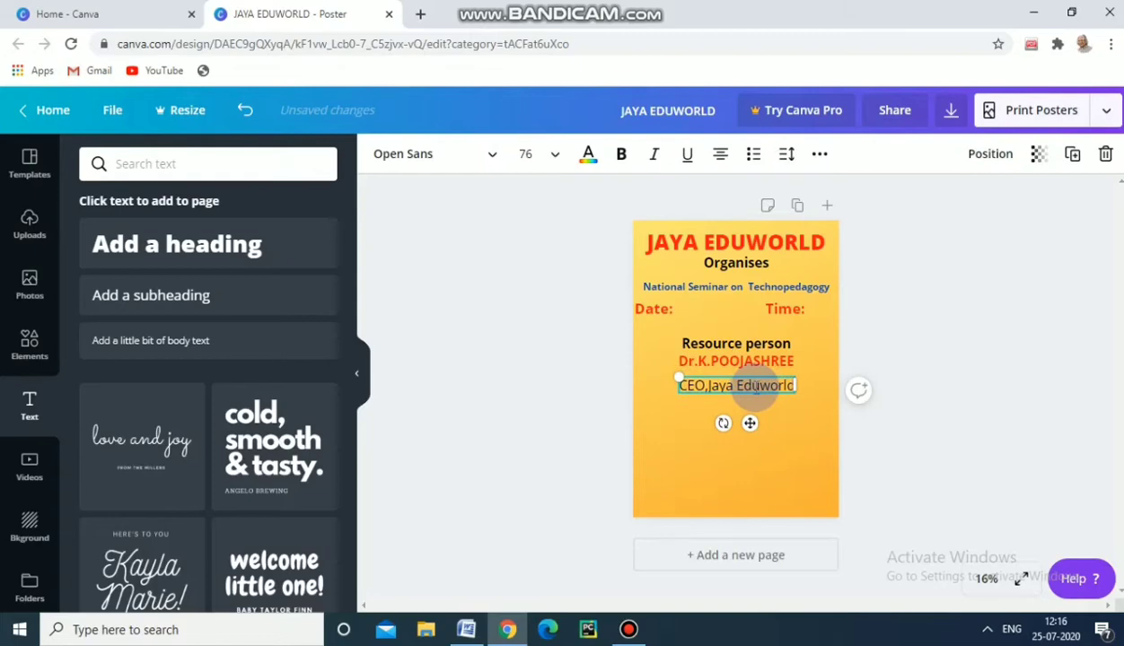
{"action": "type", "text": ",Chennai"}
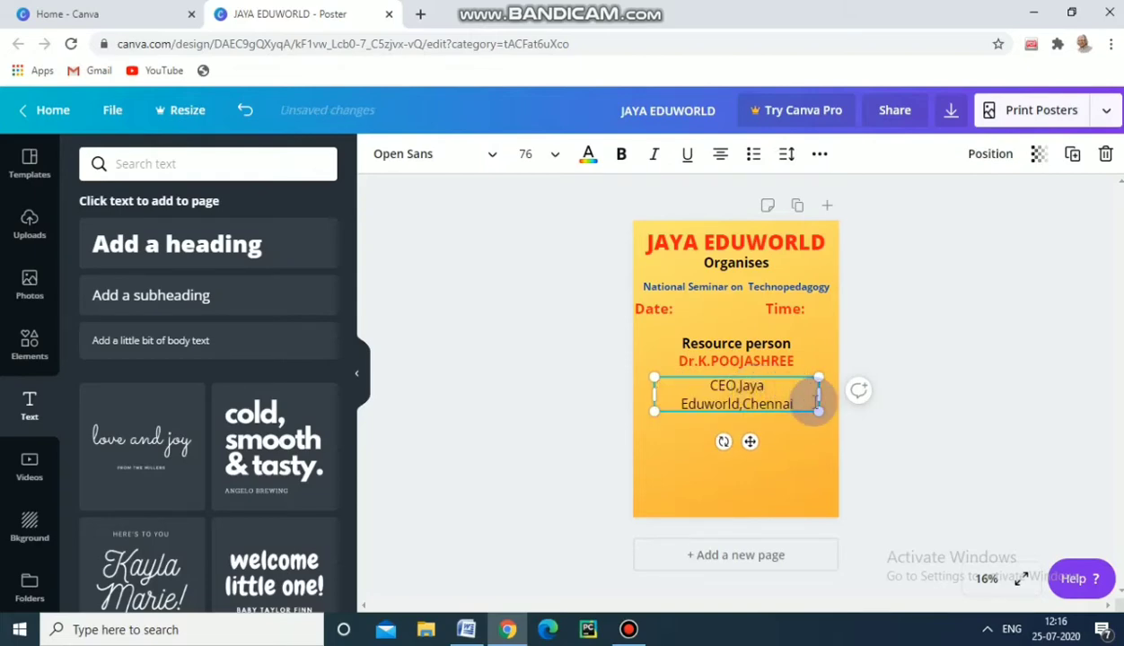
{"action": "left_click_drag", "start_coordinate": [821, 394], "coordinate": [840, 393]}
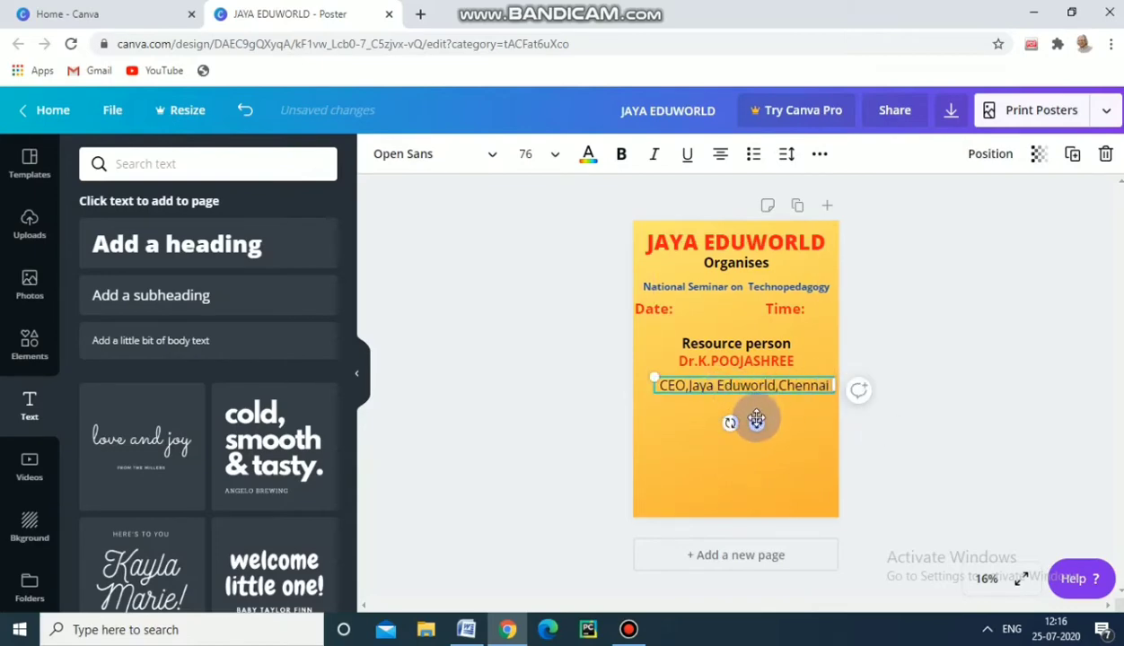
{"action": "mouse_move", "coordinate": [757, 417]}
{"action": "left_mouse_down"}
{"action": "mouse_move", "coordinate": [753, 407]}
{"action": "mouse_move", "coordinate": [748, 414]}
{"action": "left_mouse_up"}
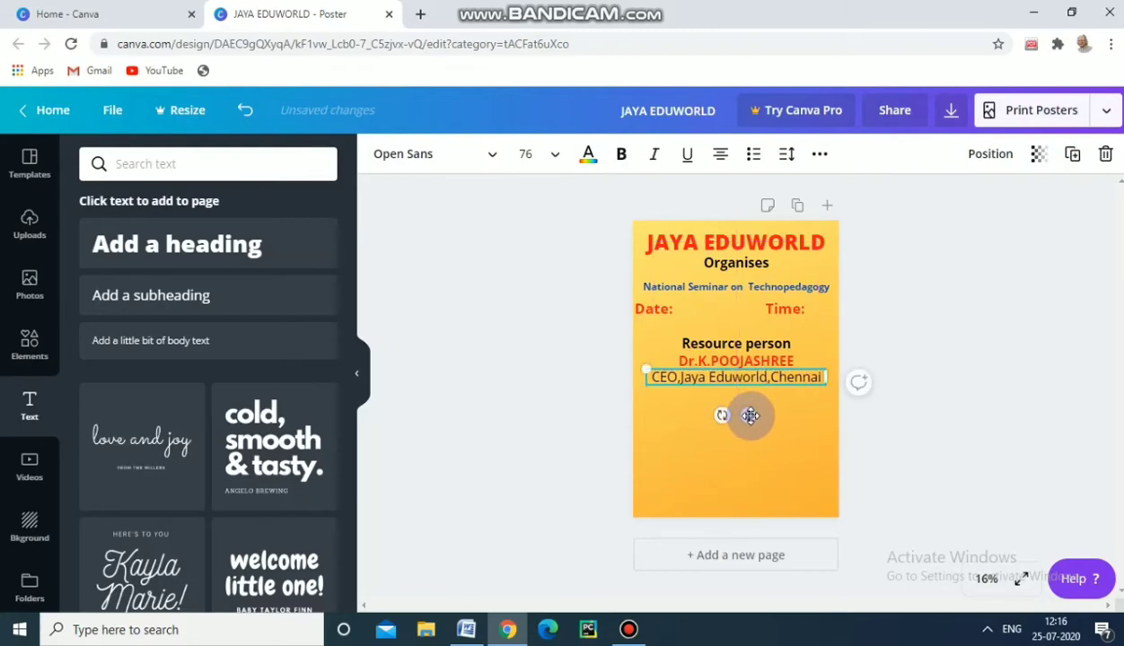
{"action": "left_click", "coordinate": [676, 413]}
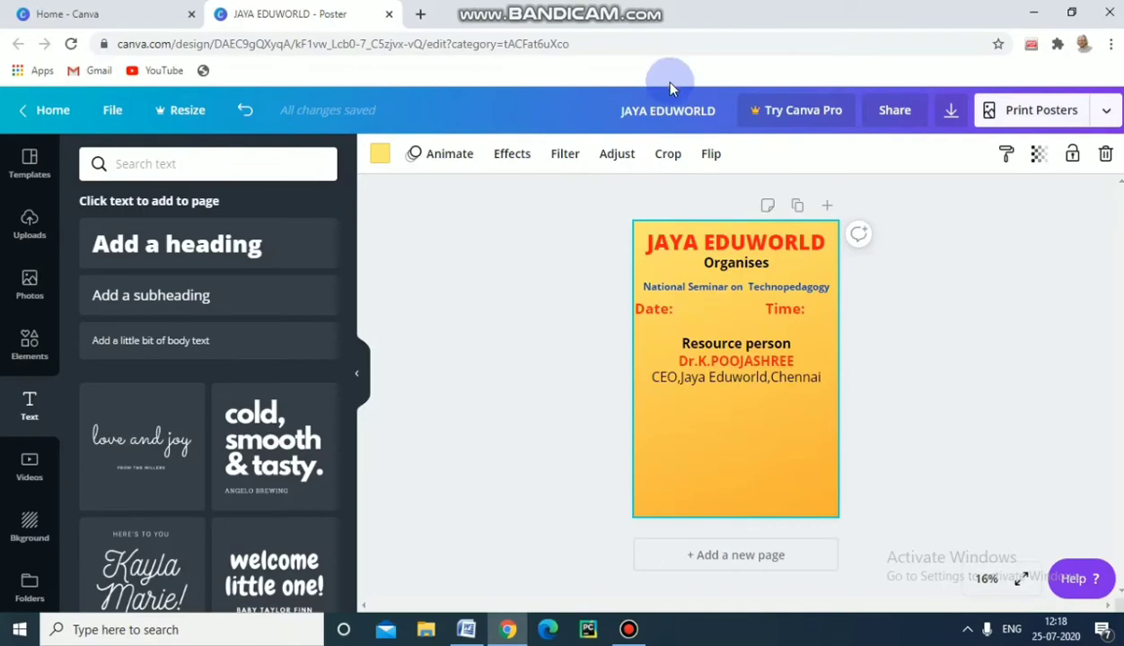
{"action": "left_click", "coordinate": [27, 224]}
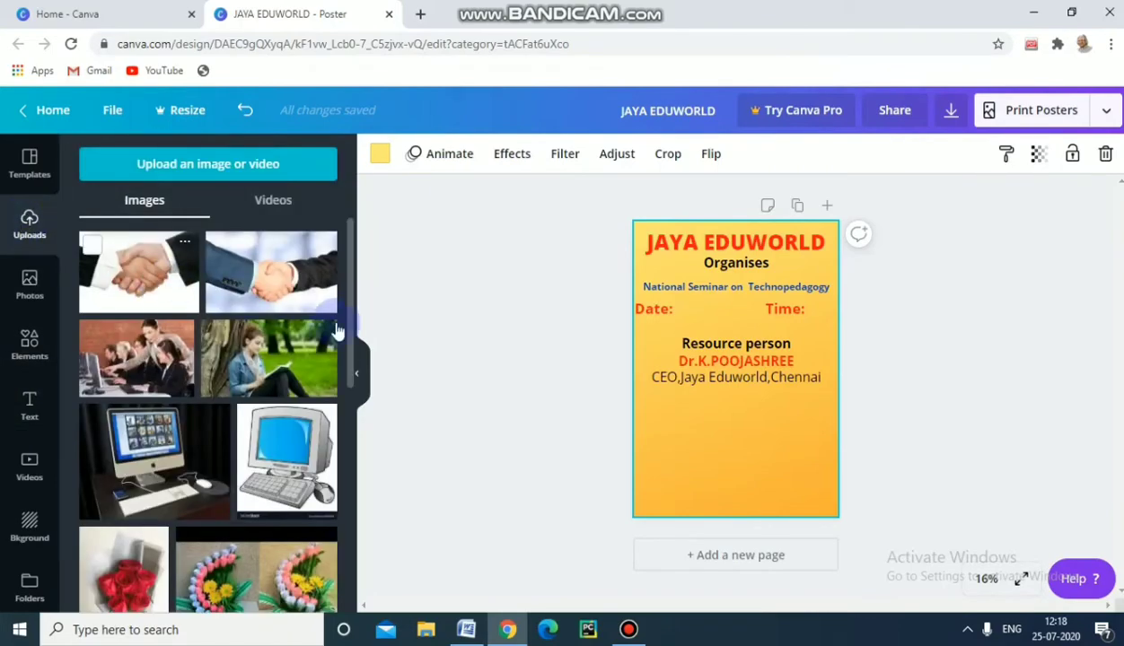
Place the cartoon computer image from Uploads at the poster's lower left
{"action": "left_click_drag", "start_coordinate": [350, 332], "coordinate": [350, 376]}
{"action": "scroll", "coordinate": [350, 377], "scroll_direction": "down", "scroll_amount": 2}
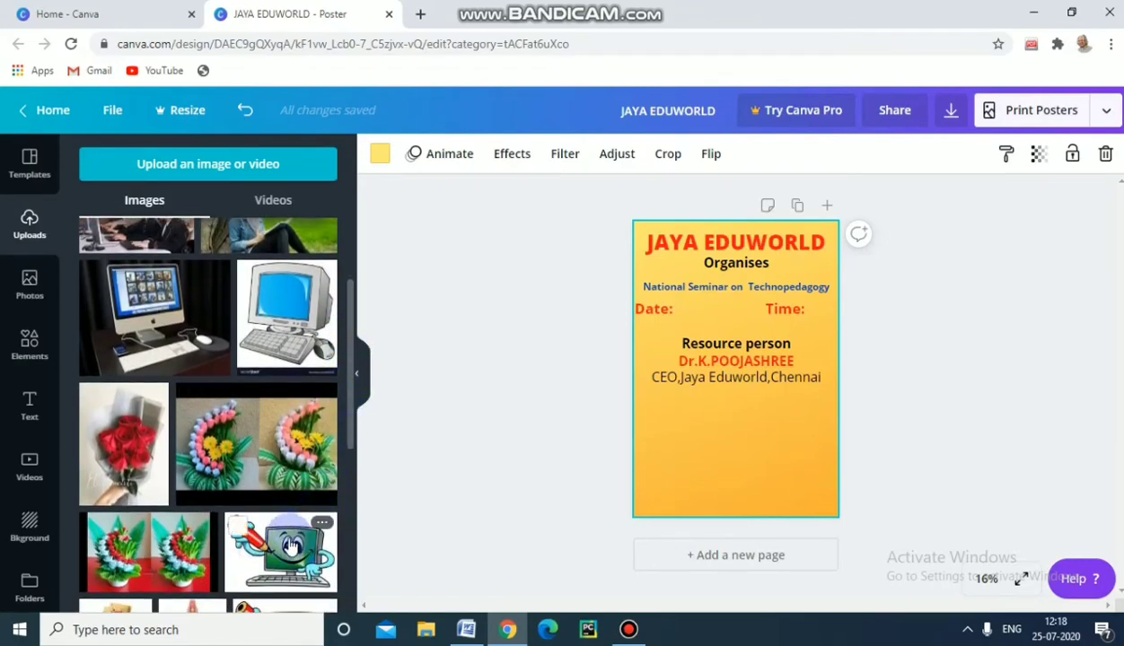
{"action": "left_click", "coordinate": [290, 546]}
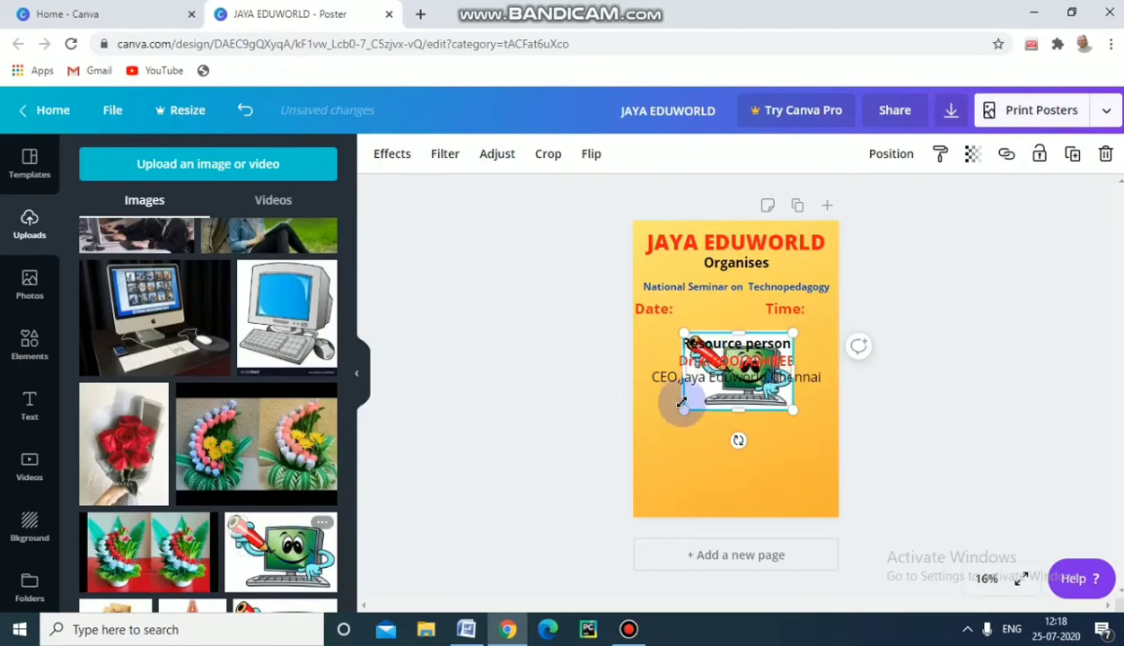
{"action": "left_click_drag", "start_coordinate": [743, 413], "coordinate": [693, 471]}
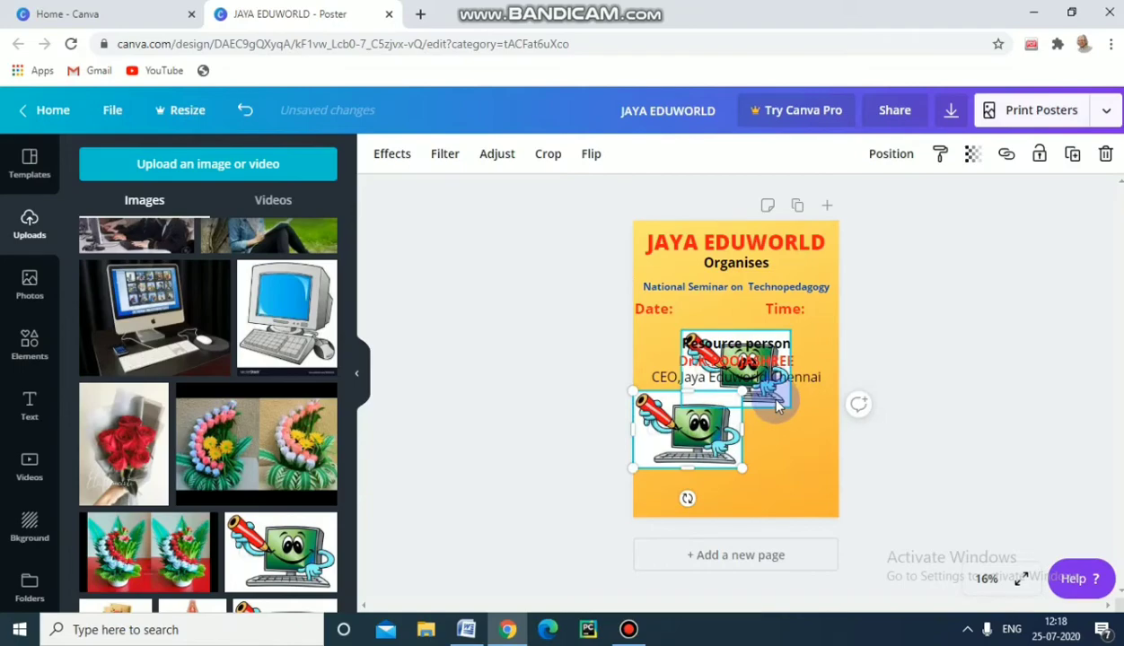
Tilt the cartoon diagonally, shrink it, and move the Resource person line up
{"action": "left_click", "coordinate": [761, 393]}
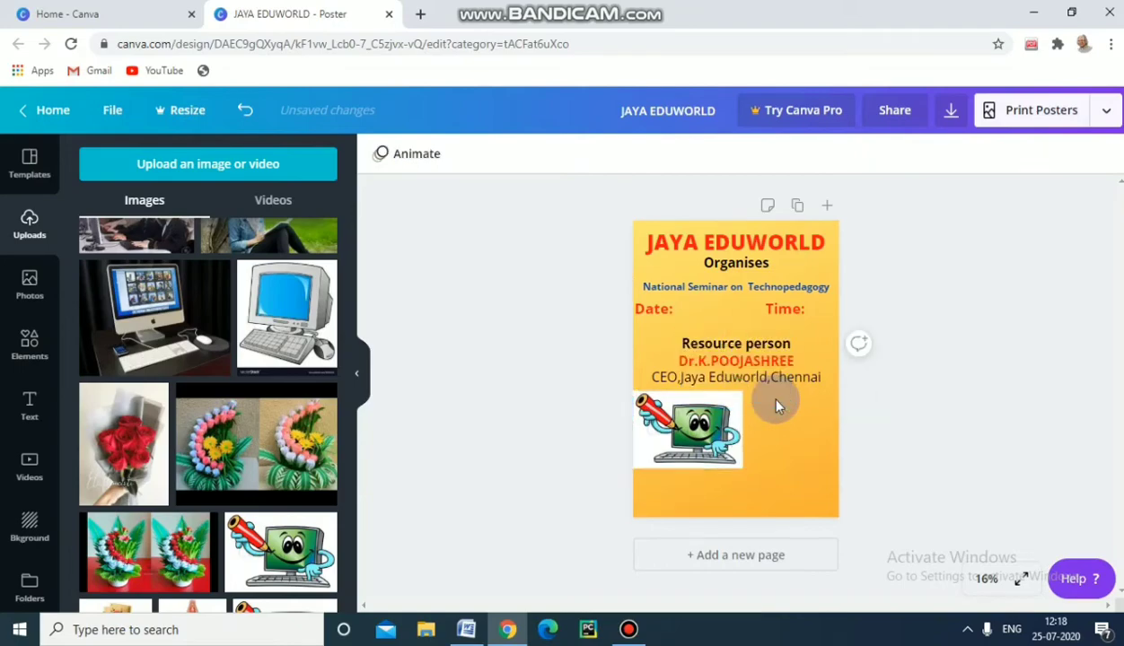
{"action": "left_click", "coordinate": [729, 456]}
{"action": "left_click_drag", "start_coordinate": [687, 499], "coordinate": [737, 494]}
{"action": "left_click_drag", "start_coordinate": [711, 368], "coordinate": [697, 400]}
{"action": "mouse_move", "coordinate": [687, 455]}
{"action": "left_mouse_down"}
{"action": "mouse_move", "coordinate": [688, 438]}
{"action": "mouse_move", "coordinate": [675, 450]}
{"action": "left_mouse_up"}
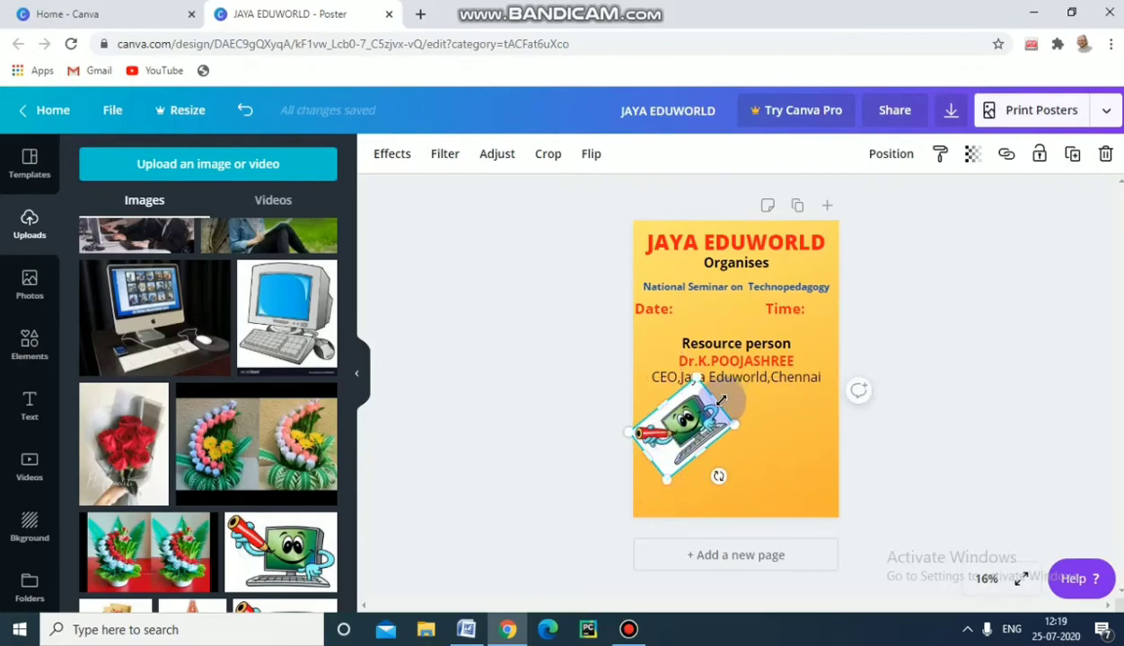
{"action": "left_click_drag", "start_coordinate": [722, 401], "coordinate": [709, 409]}
{"action": "left_click_drag", "start_coordinate": [735, 347], "coordinate": [732, 331]}
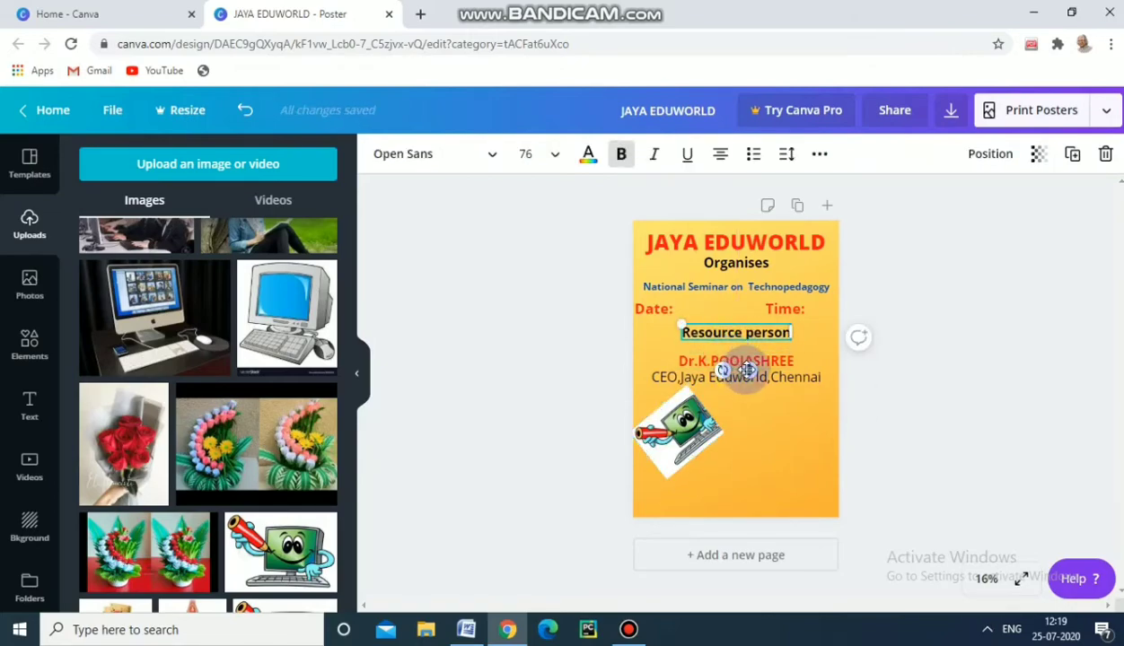
Stack the Resource person, speaker name and CEO lines under Date and Time, then raise the cartoon
{"action": "left_click_drag", "start_coordinate": [748, 369], "coordinate": [745, 361]}
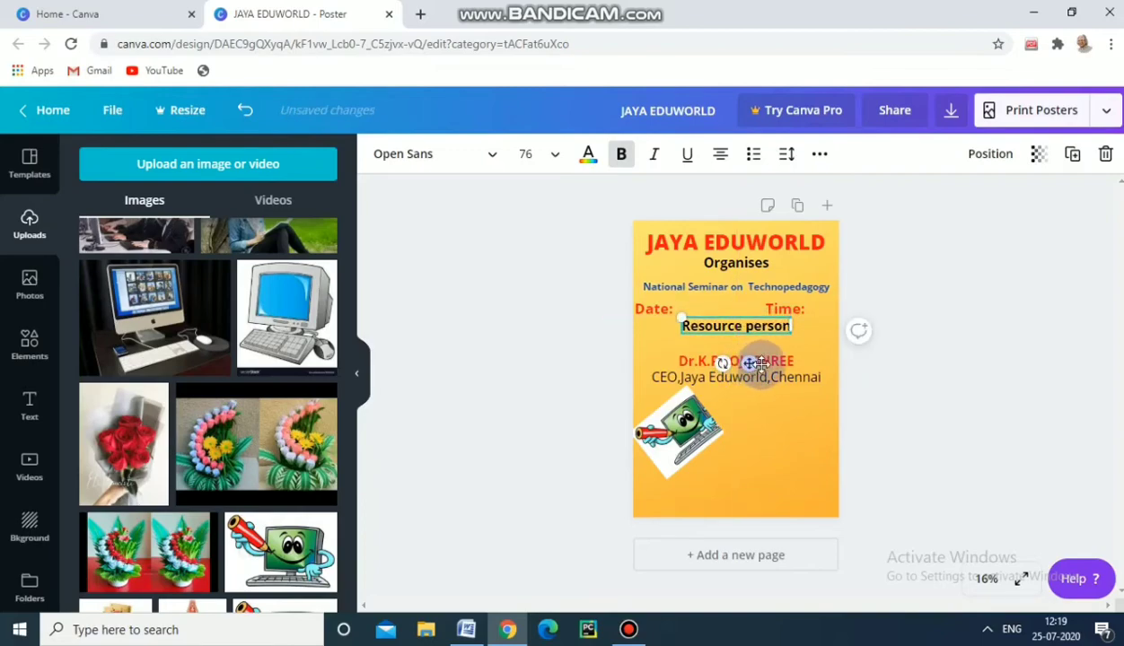
{"action": "left_click", "coordinate": [750, 362]}
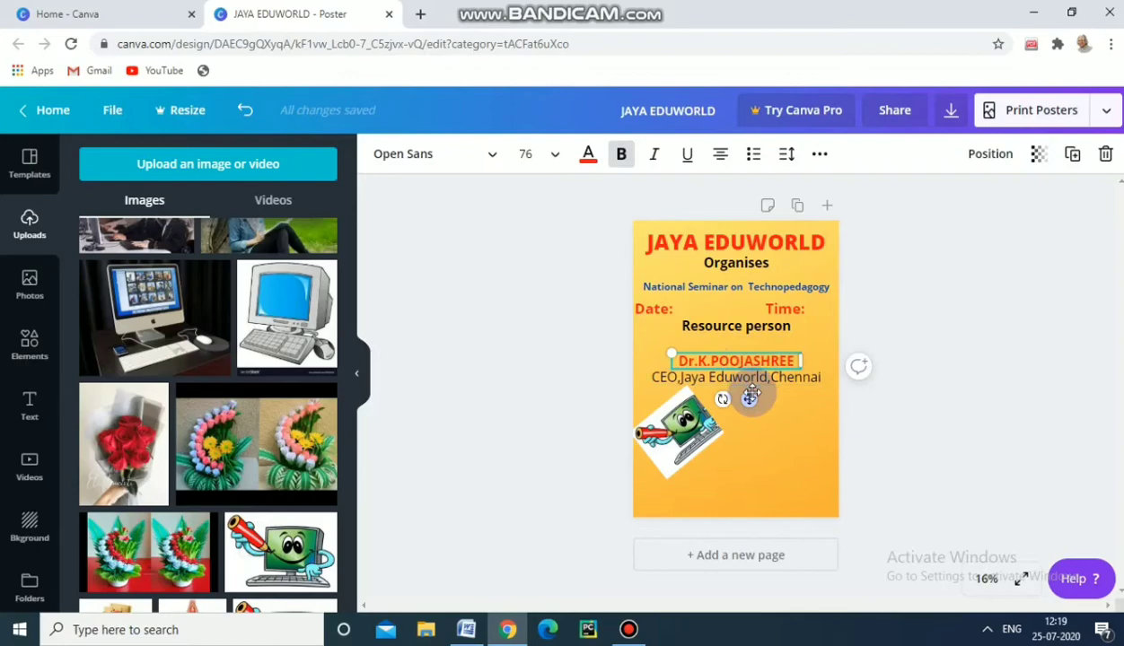
{"action": "left_click_drag", "start_coordinate": [750, 401], "coordinate": [748, 377]}
{"action": "left_click", "coordinate": [769, 383]}
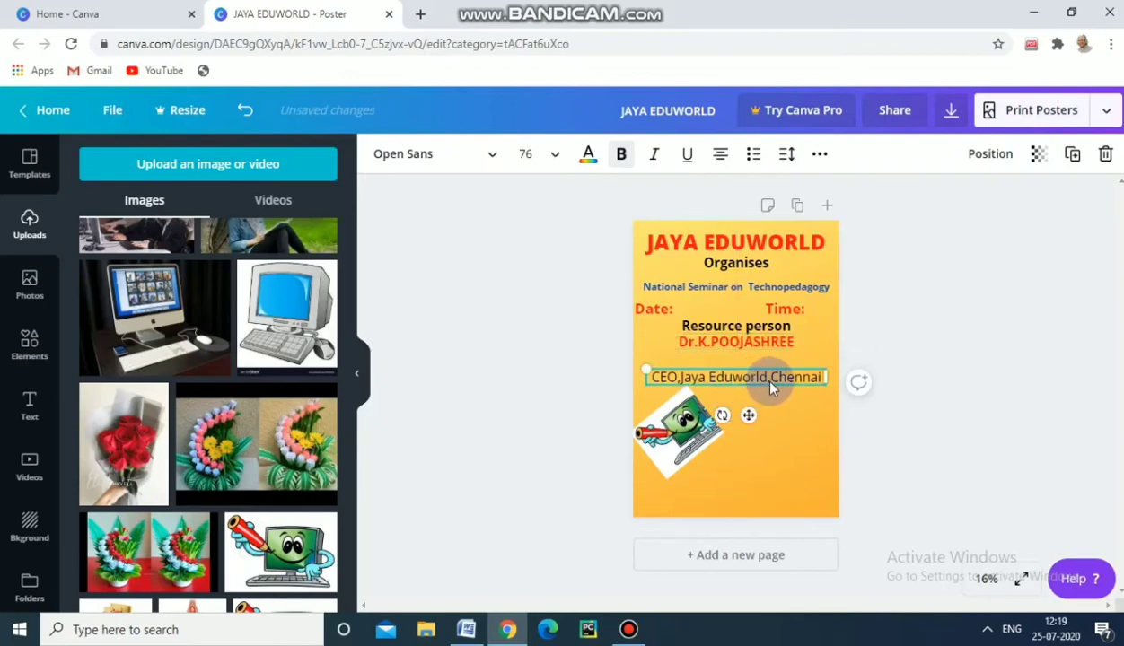
{"action": "left_click_drag", "start_coordinate": [749, 413], "coordinate": [750, 396]}
{"action": "left_click_drag", "start_coordinate": [666, 447], "coordinate": [680, 427]}
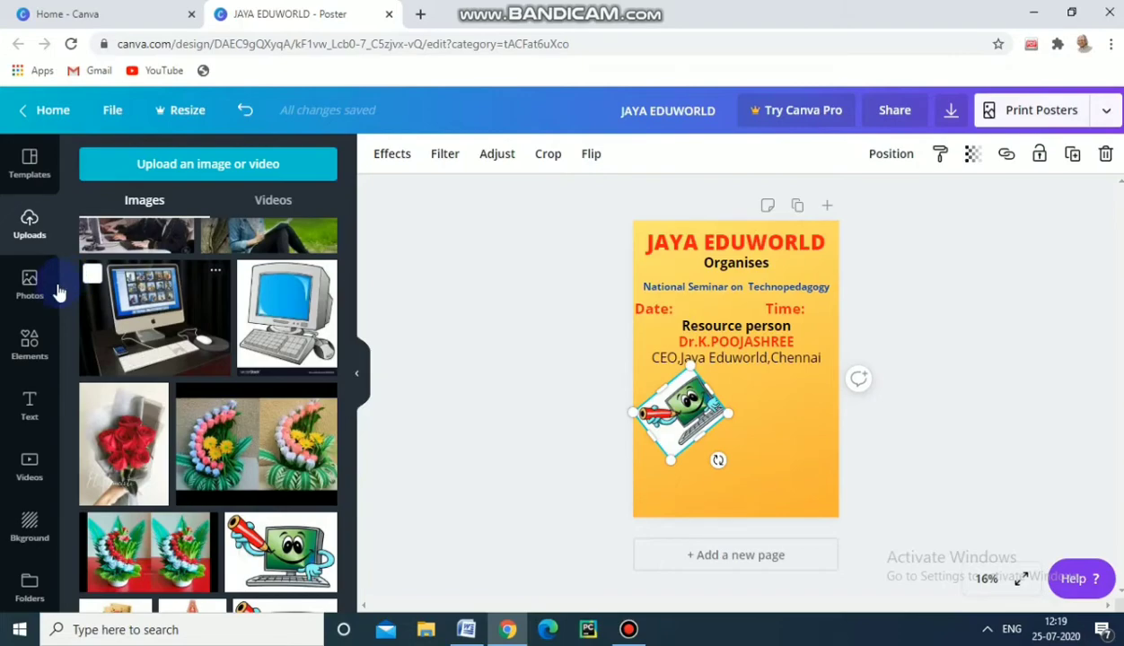
{"action": "left_click", "coordinate": [31, 413]}
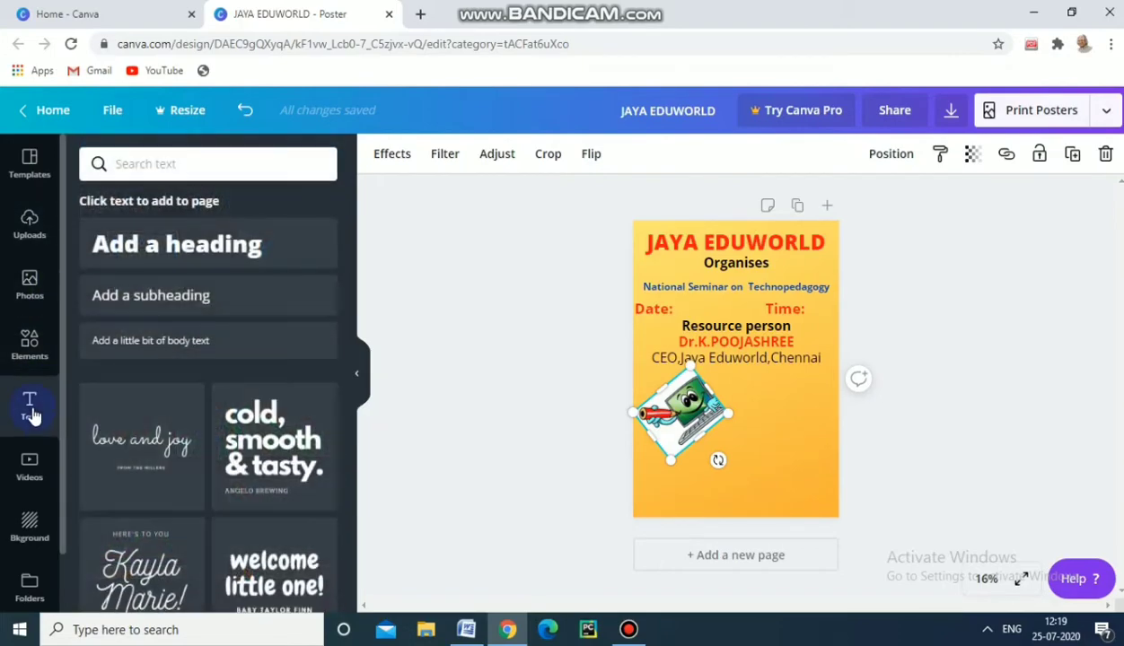
Add a 'Free Registration' subheading, centre it and tilt it diagonally
{"action": "left_click", "coordinate": [212, 312]}
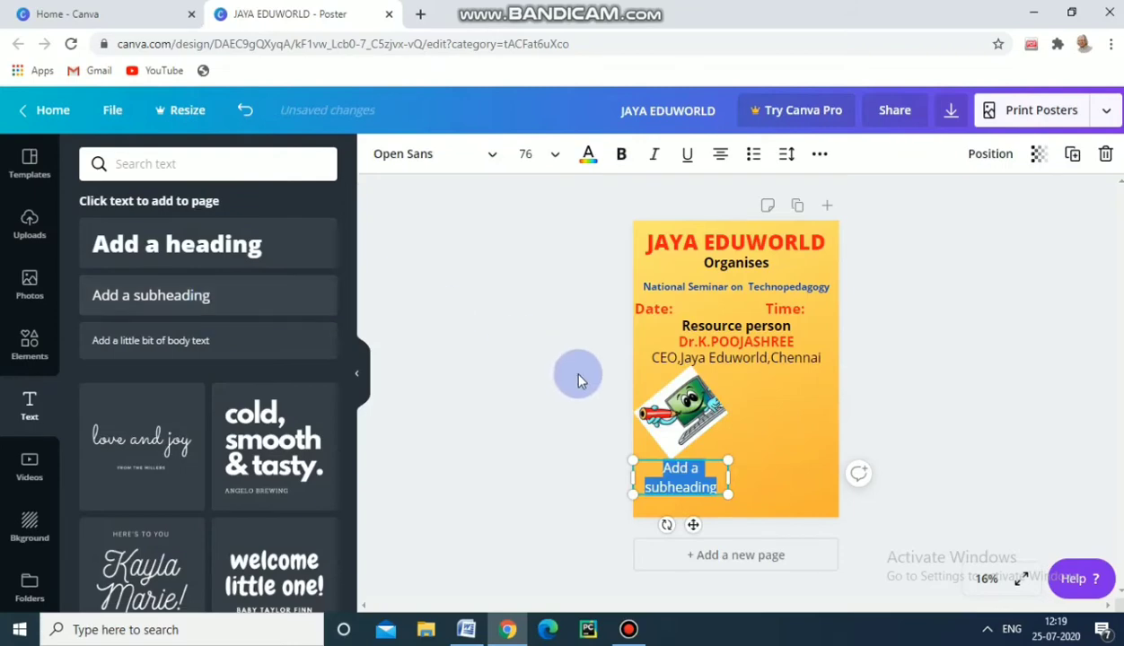
{"action": "left_click_drag", "start_coordinate": [728, 477], "coordinate": [783, 472]}
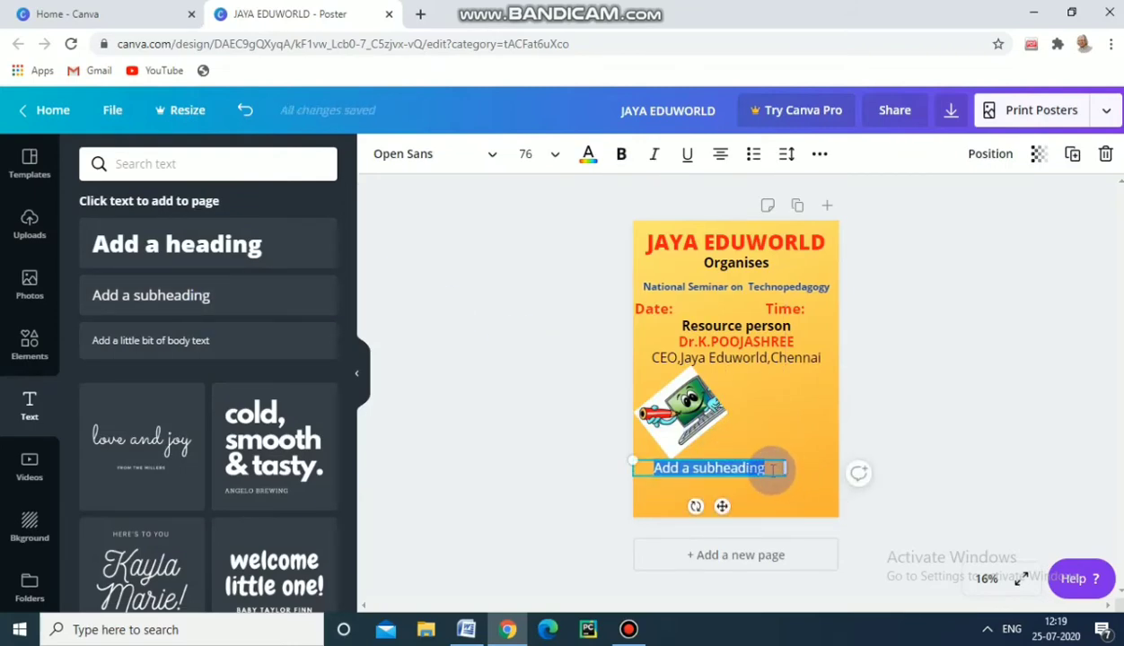
{"action": "type", "text": "Free"}
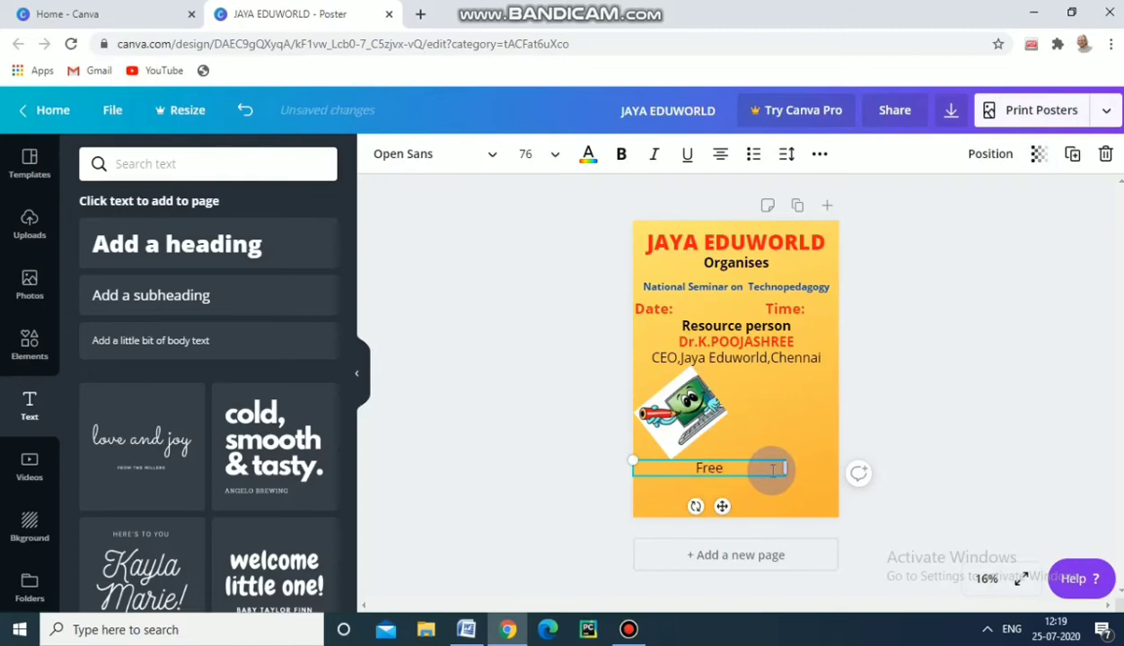
{"action": "type", "text": " Registration"}
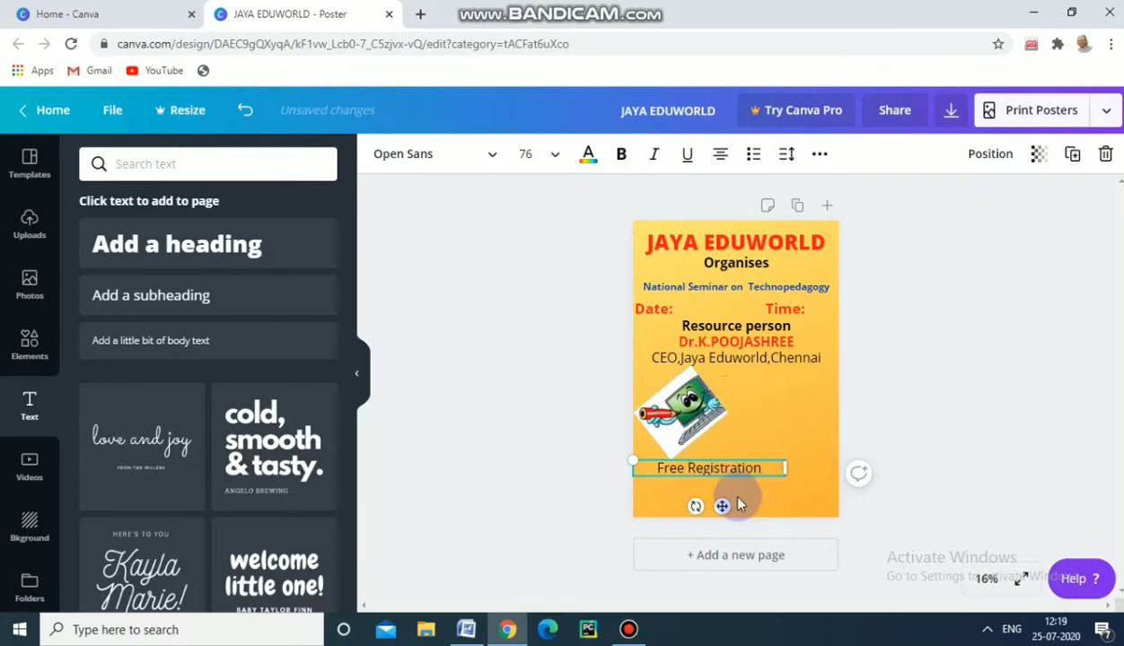
{"action": "left_click_drag", "start_coordinate": [741, 491], "coordinate": [763, 471]}
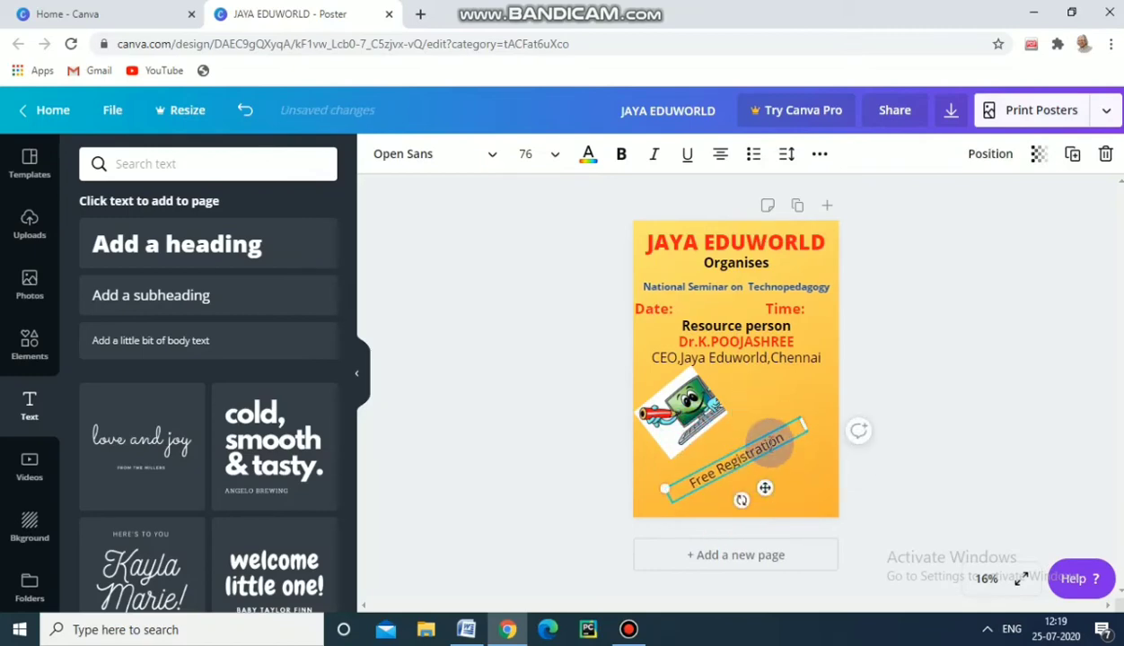
{"action": "left_click", "coordinate": [786, 439]}
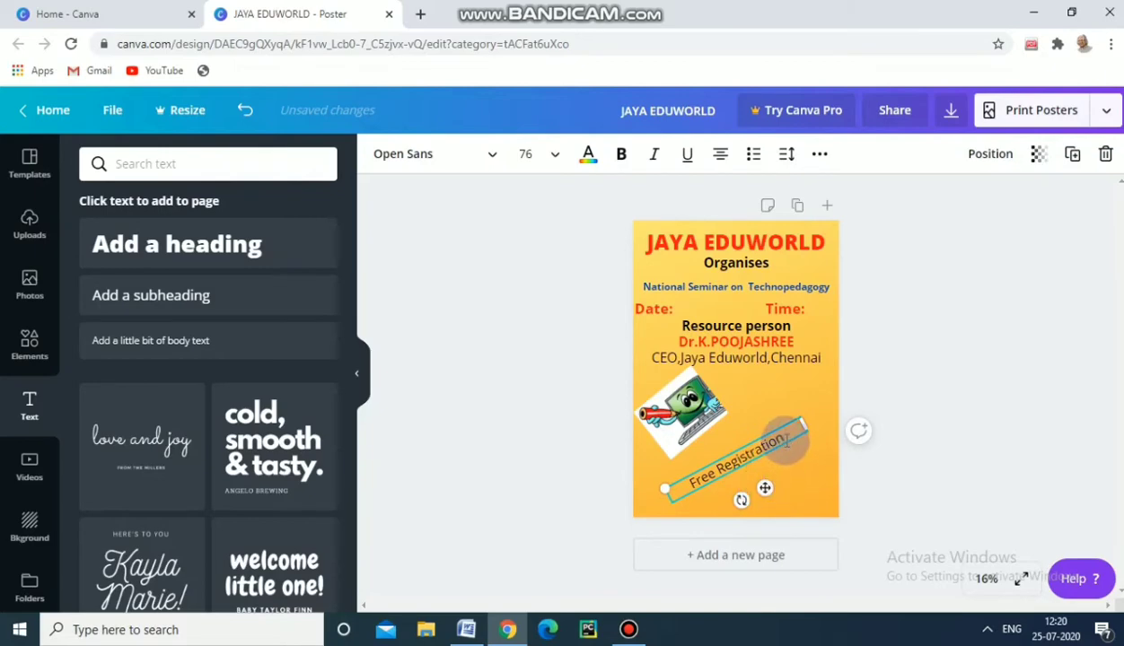
{"action": "left_click_drag", "start_coordinate": [741, 499], "coordinate": [747, 465]}
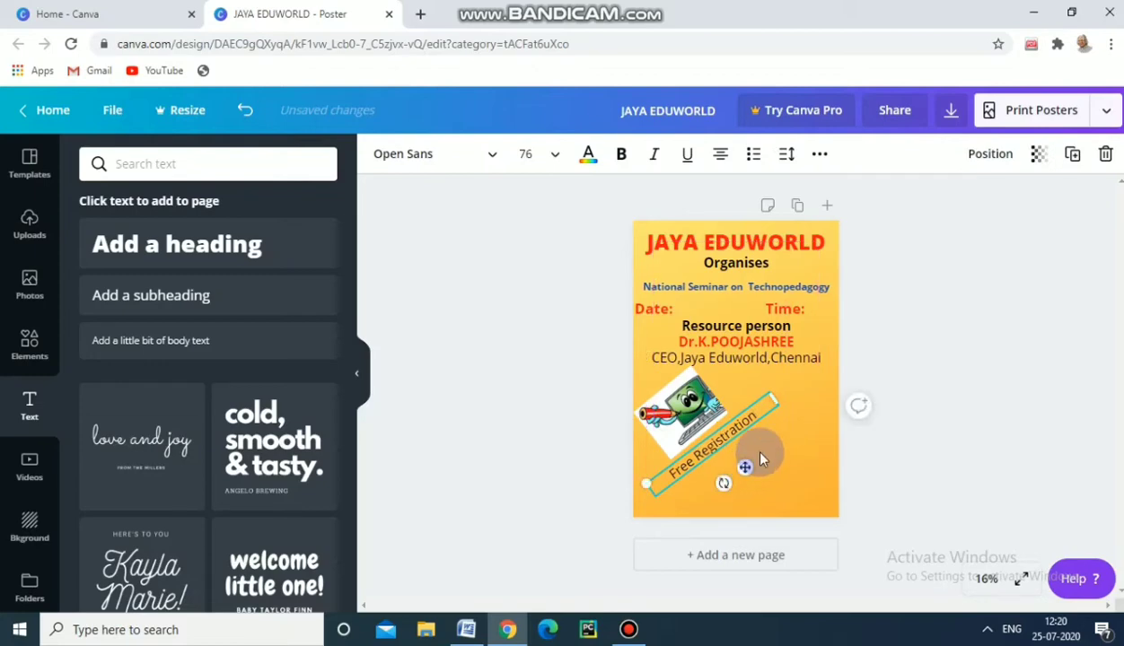
Set the Free Registration text to size 64 and make it bold
{"action": "left_click", "coordinate": [557, 156]}
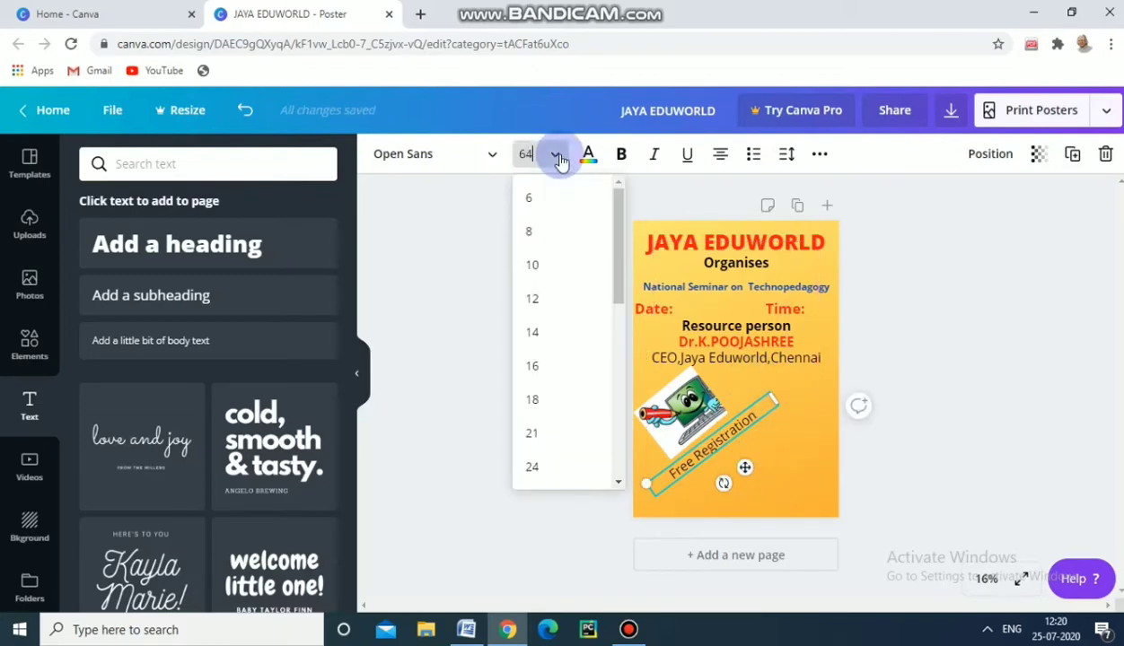
{"action": "type", "text": "64"}
{"action": "key", "text": "Return"}
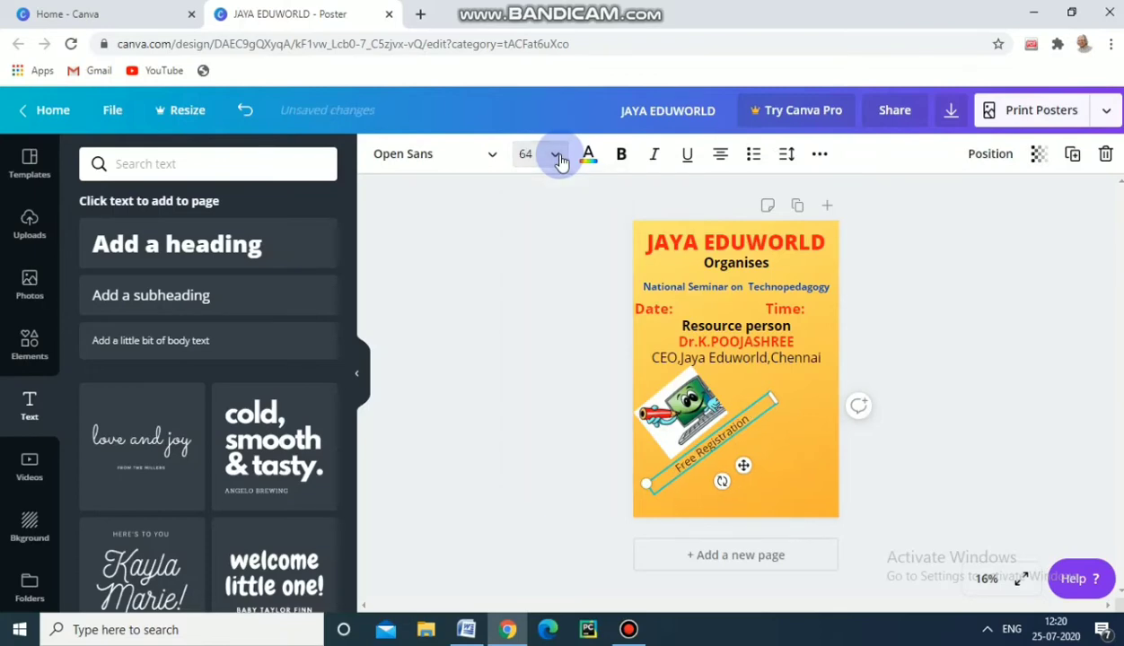
{"action": "key", "text": "ctrl+b"}
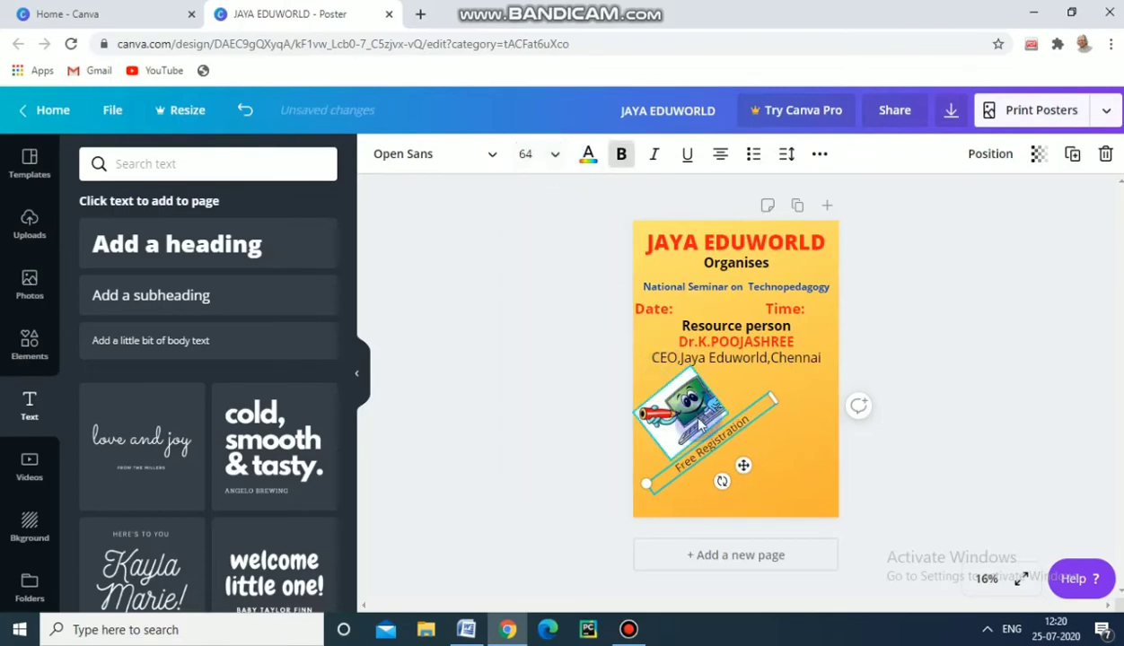
{"action": "left_click_drag", "start_coordinate": [675, 473], "coordinate": [759, 412]}
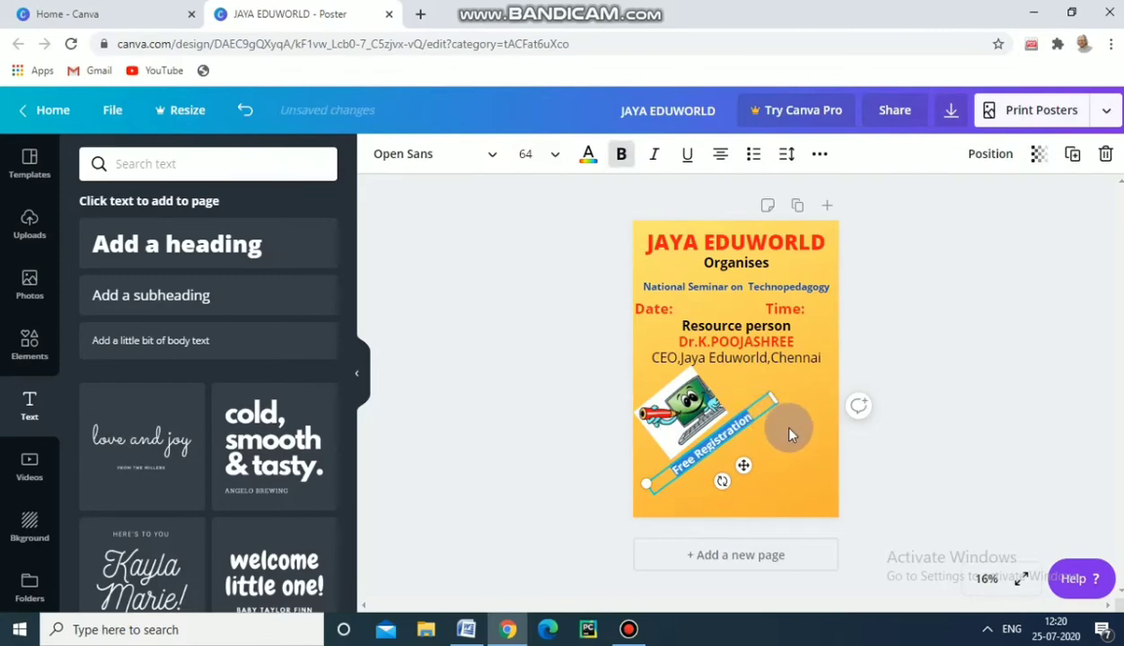
{"action": "left_click", "coordinate": [790, 435]}
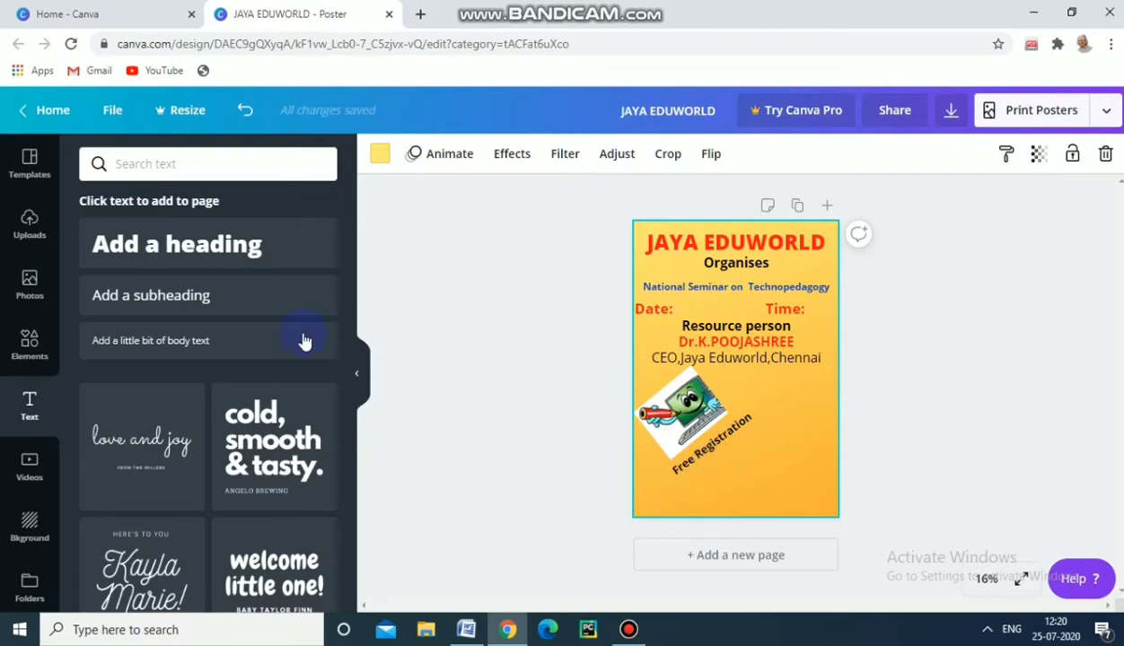
Add a new subheading below Free Registration and nudge the cartoon image into place
{"action": "left_click", "coordinate": [238, 302]}
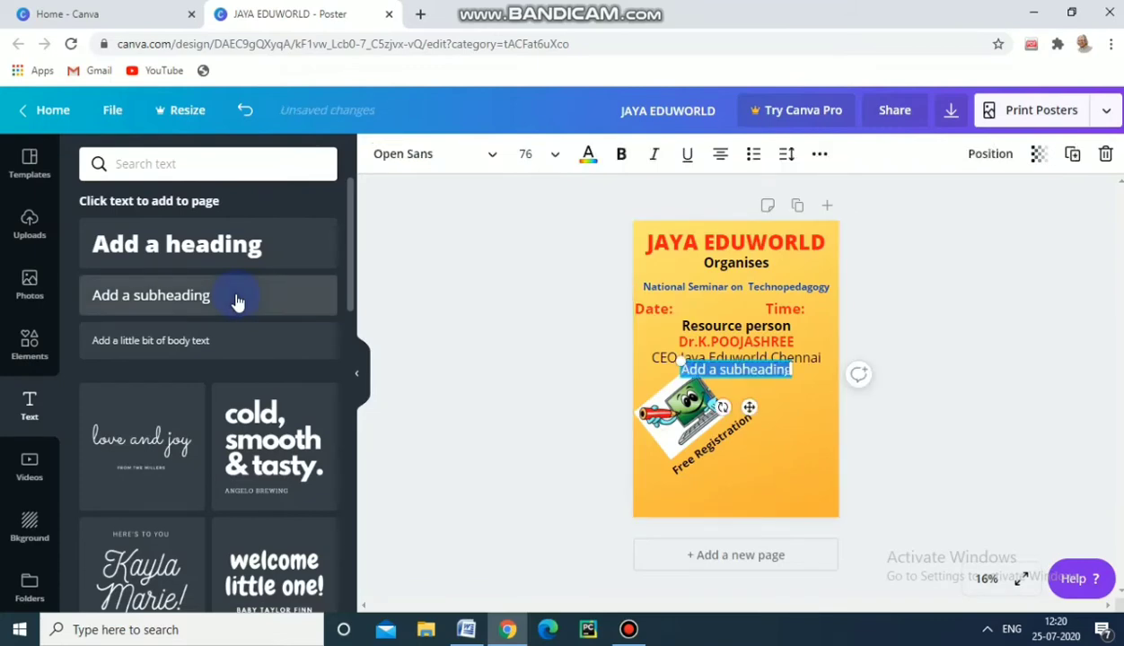
{"action": "left_click_drag", "start_coordinate": [749, 408], "coordinate": [769, 507]}
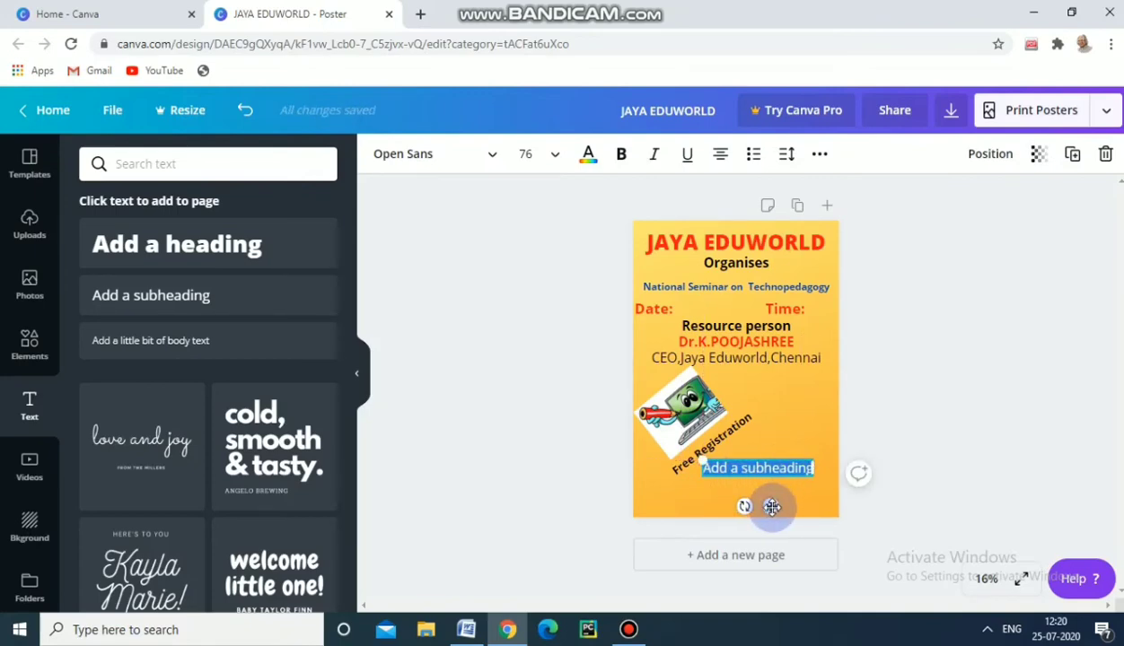
{"action": "mouse_move", "coordinate": [765, 521]}
{"action": "left_mouse_down"}
{"action": "mouse_move", "coordinate": [752, 534]}
{"action": "mouse_move", "coordinate": [740, 526]}
{"action": "mouse_move", "coordinate": [764, 519]}
{"action": "left_mouse_up"}
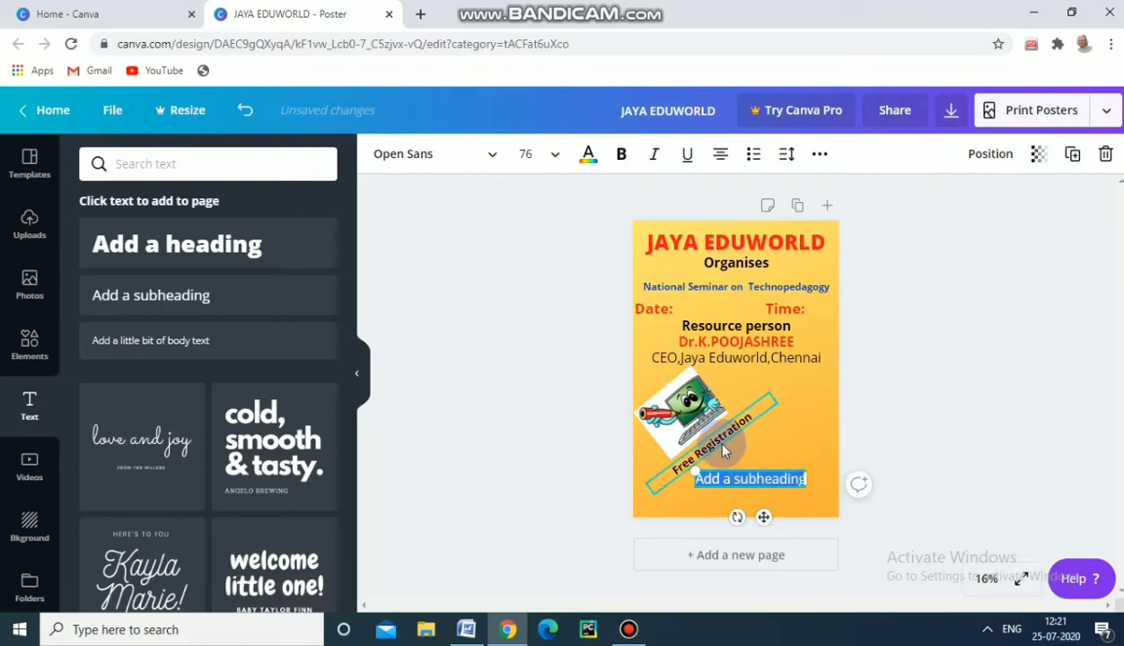
{"action": "left_click", "coordinate": [691, 428]}
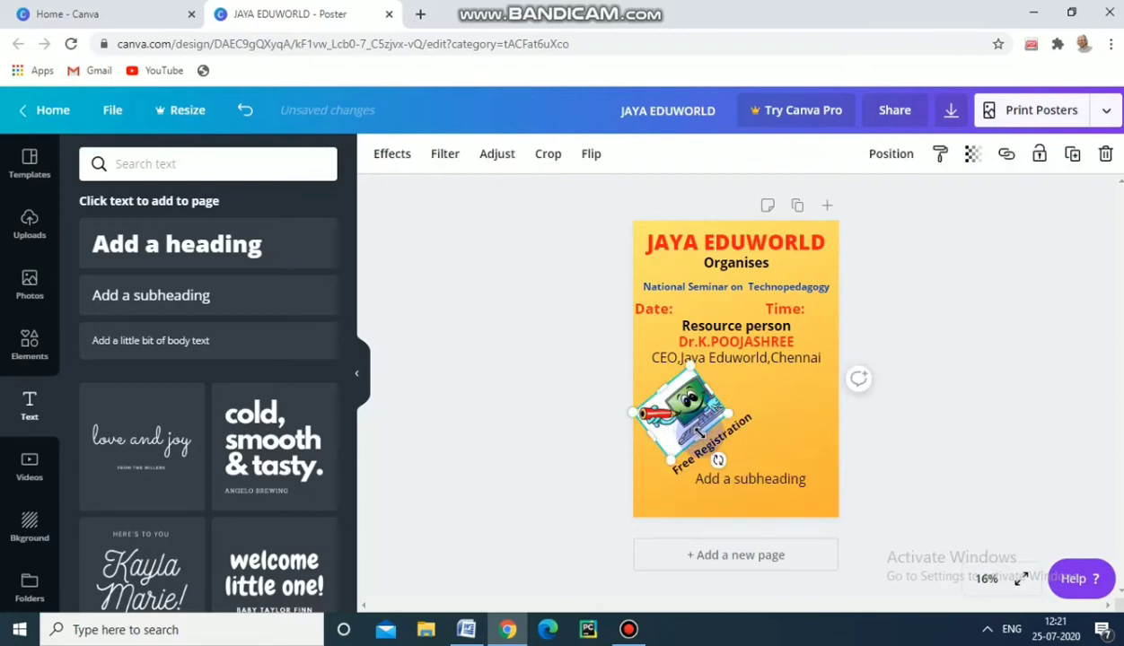
{"action": "left_click_drag", "start_coordinate": [699, 434], "coordinate": [705, 429]}
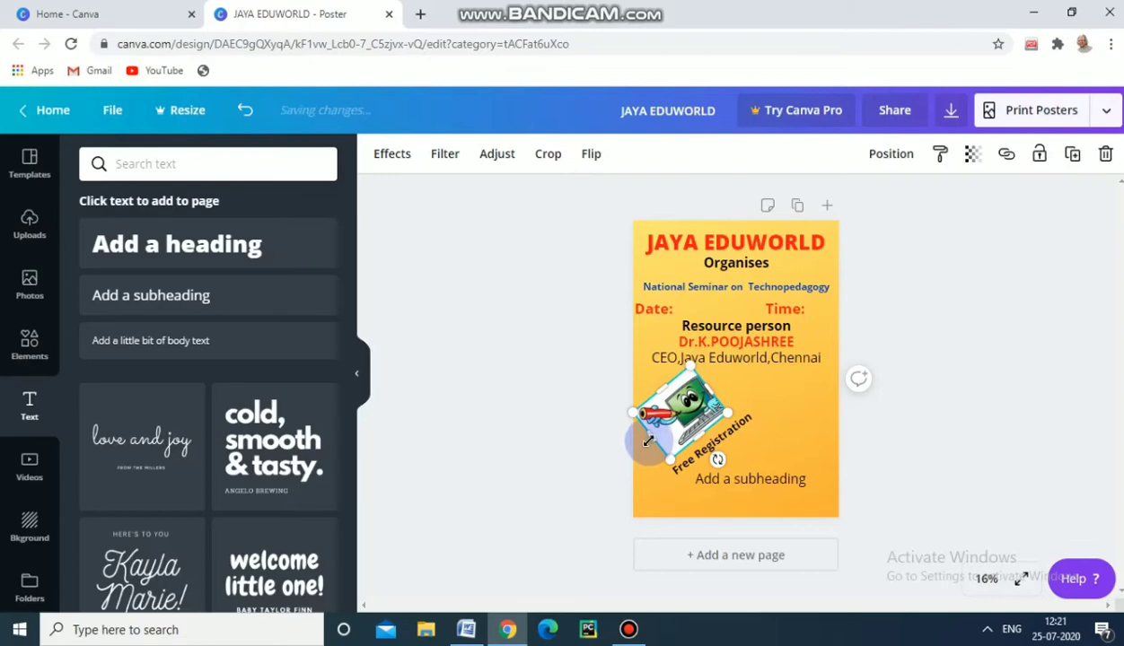
Set the CEO line to font size 64 and move Free Registration up slightly
{"action": "left_click", "coordinate": [768, 364]}
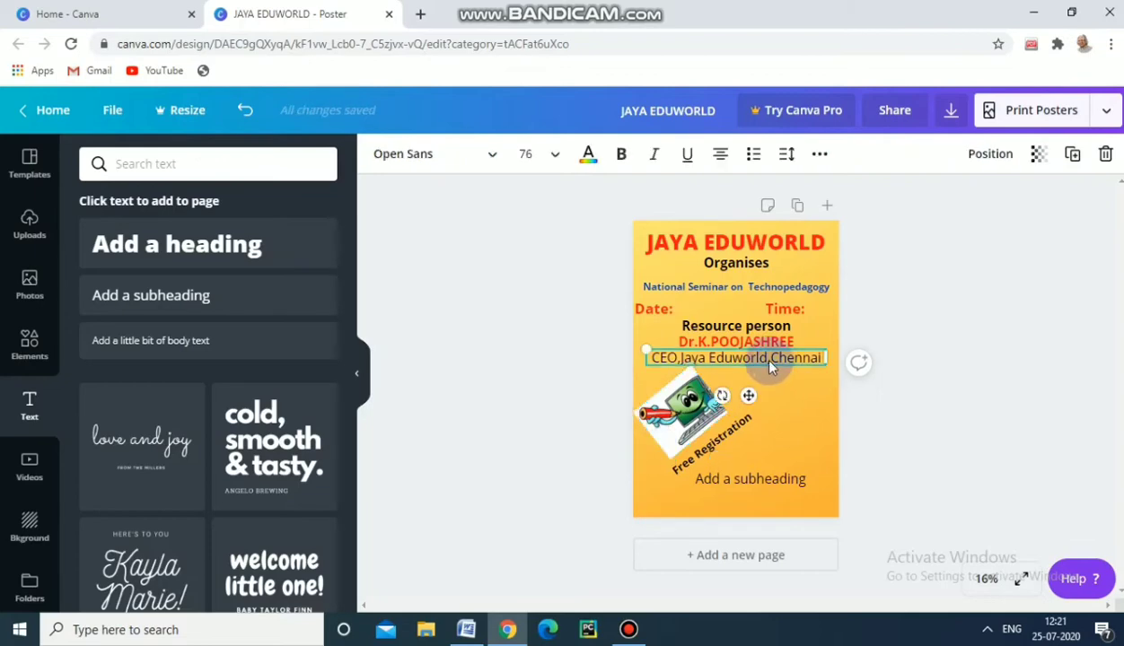
{"action": "left_click", "coordinate": [553, 158]}
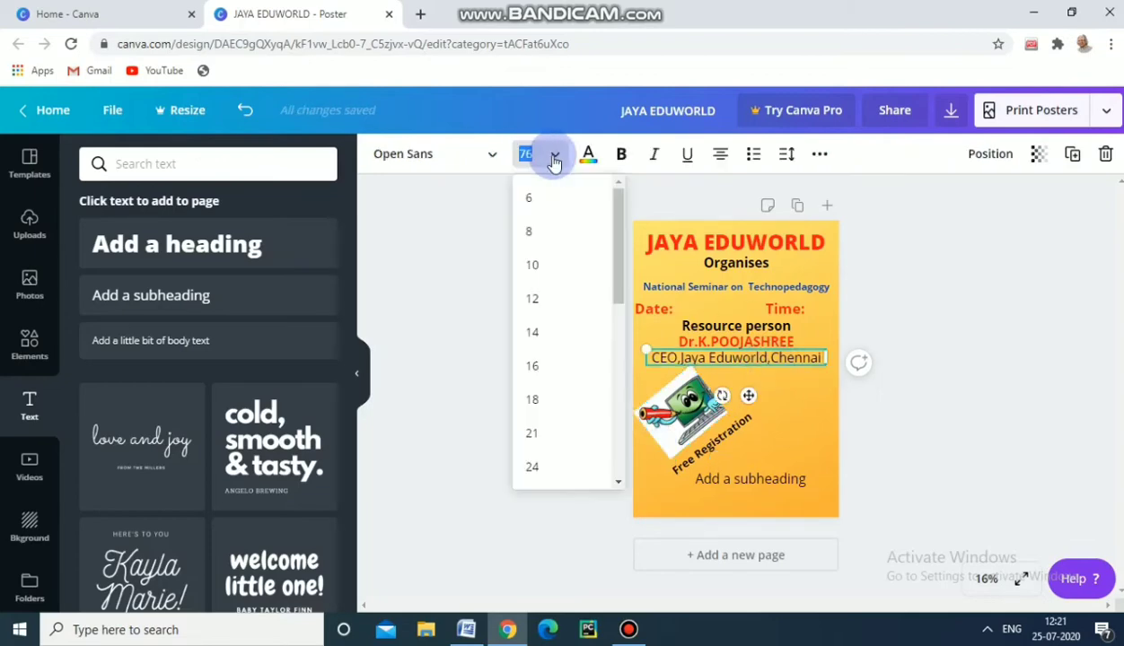
{"action": "type", "text": "6"}
{"action": "key", "text": "Return"}
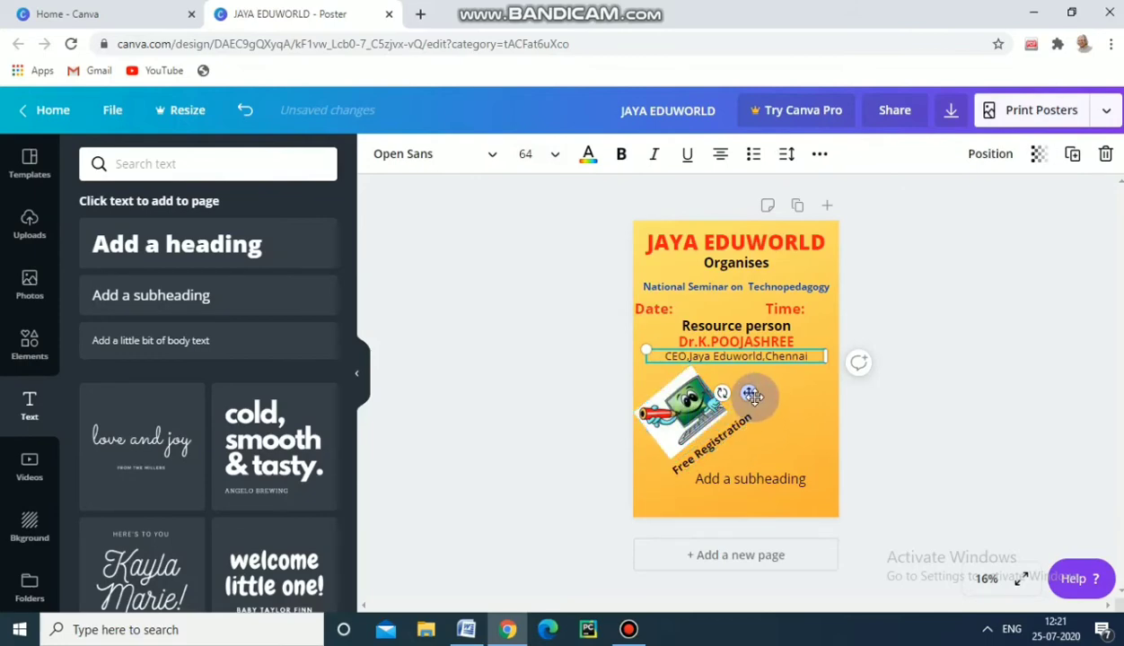
{"action": "left_click_drag", "start_coordinate": [752, 395], "coordinate": [745, 395]}
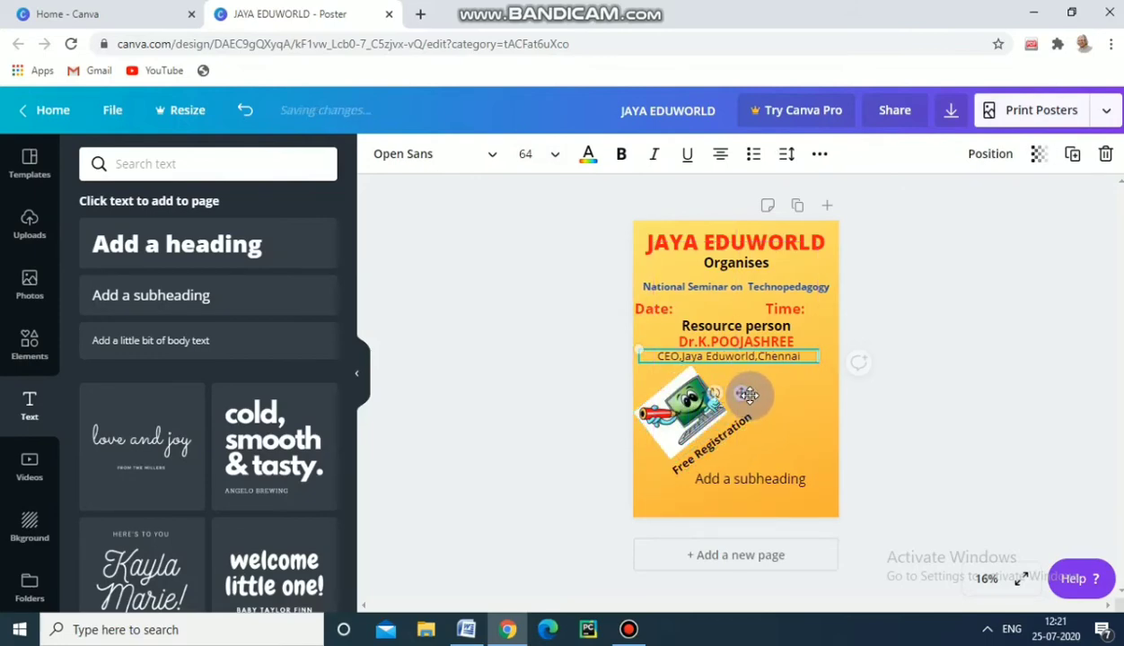
{"action": "key", "text": "ctrl+z"}
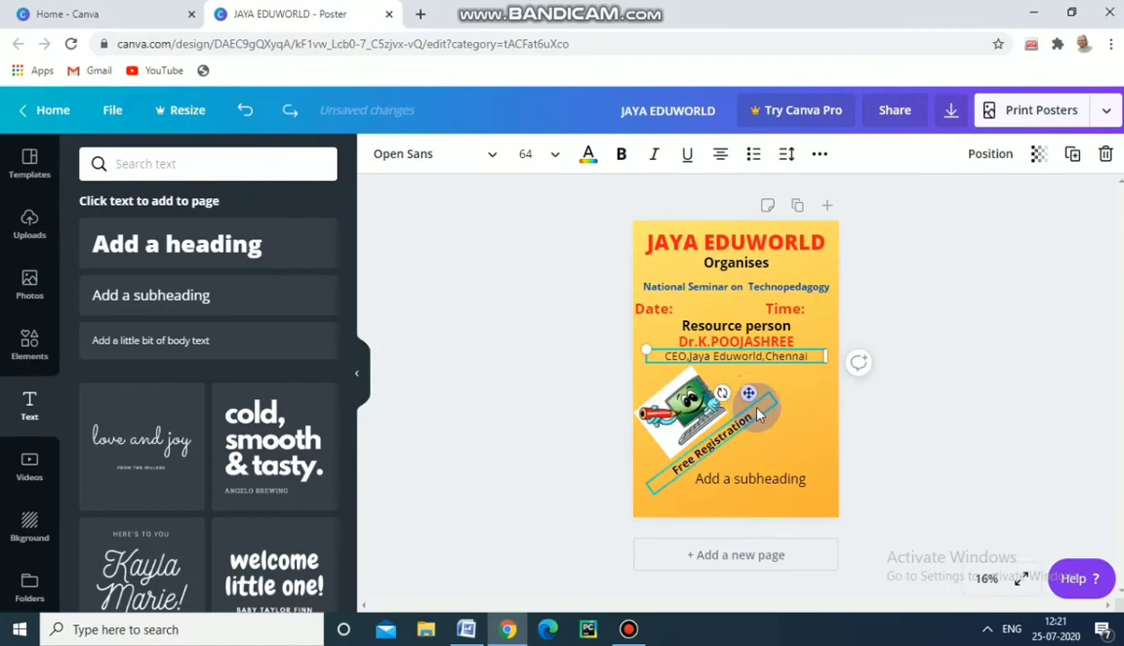
{"action": "left_click", "coordinate": [766, 408]}
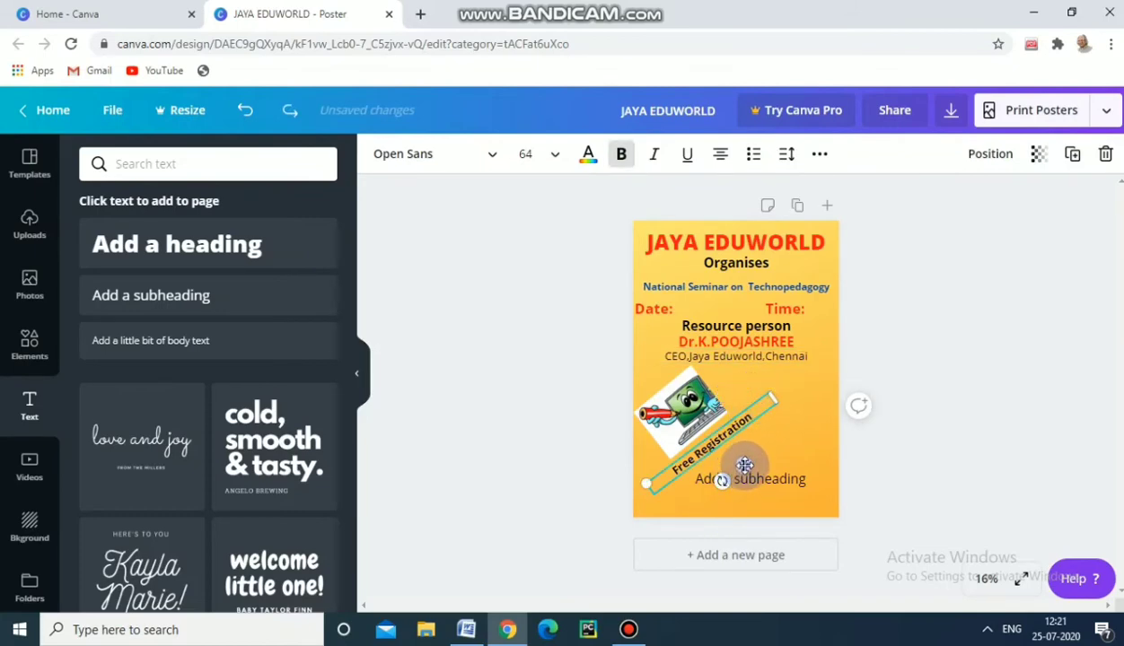
{"action": "left_click_drag", "start_coordinate": [745, 464], "coordinate": [744, 457]}
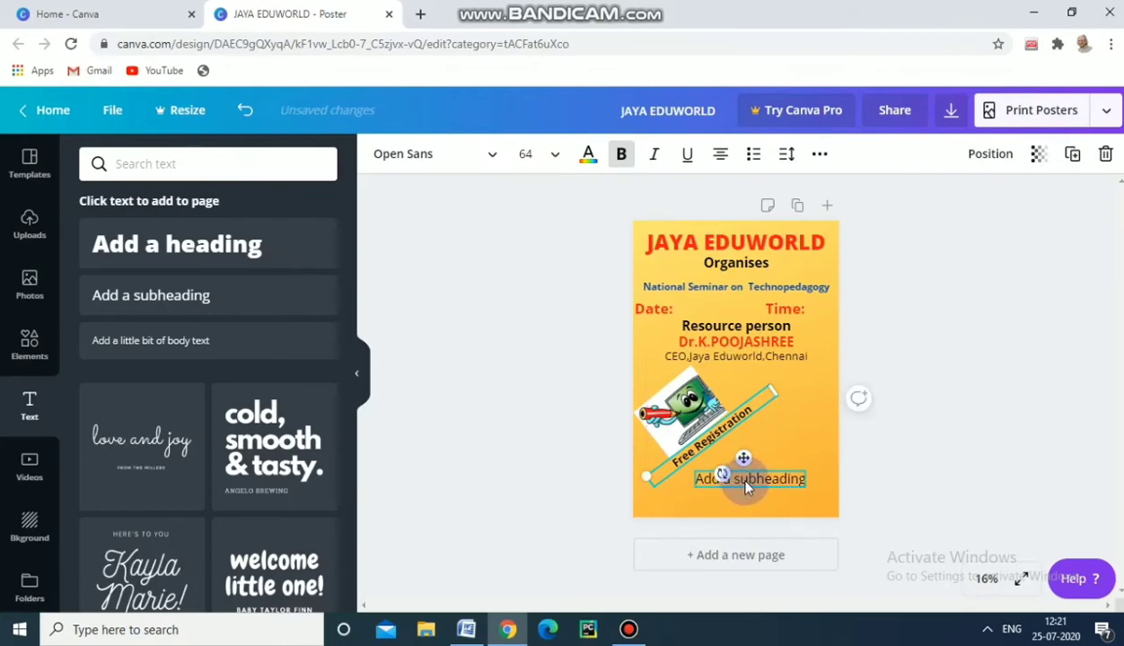
Replace the placeholder subheading text with 'Reg. Link'
{"action": "left_click", "coordinate": [747, 483]}
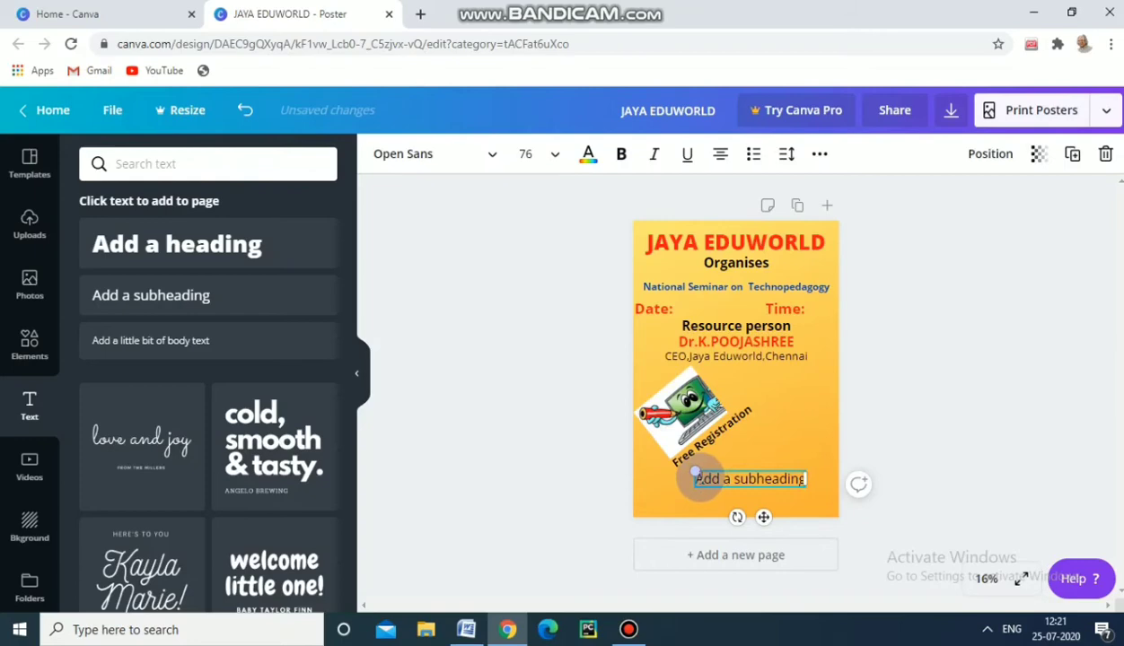
{"action": "double_click", "coordinate": [698, 479]}
{"action": "key", "text": "shift+Right"}
{"action": "key", "text": "shift+Right"}
{"action": "key", "text": "shift+Right"}
{"action": "key", "text": "shift+Right"}
{"action": "key", "text": "shift+Right"}
{"action": "key", "text": "shift+Right"}
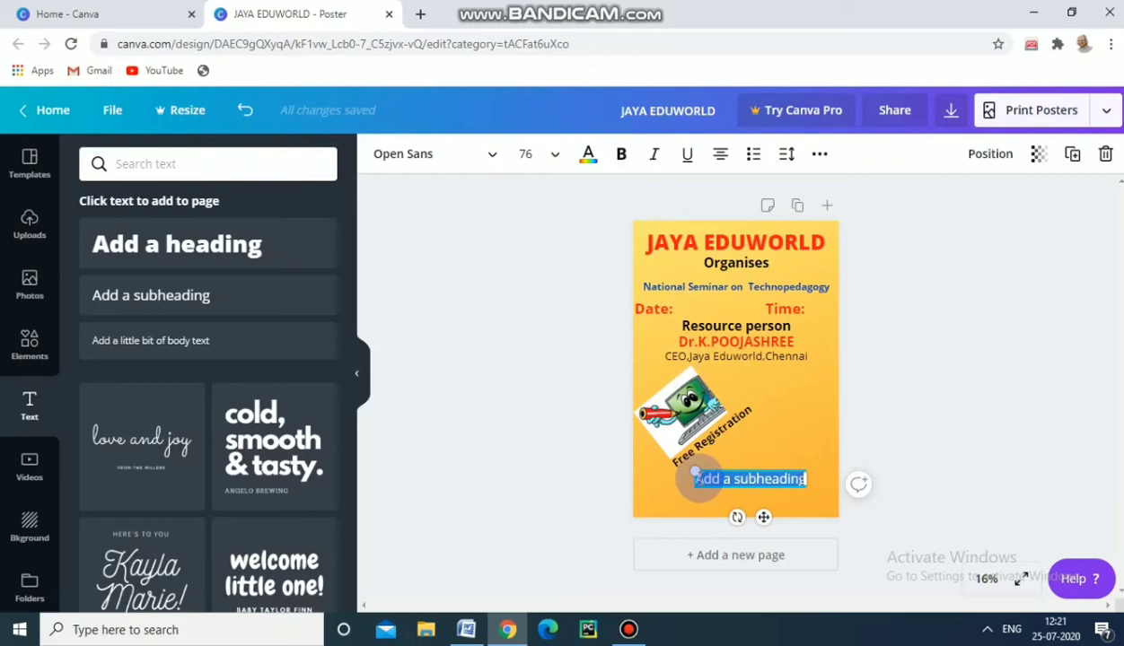
{"action": "type", "text": "REC"}
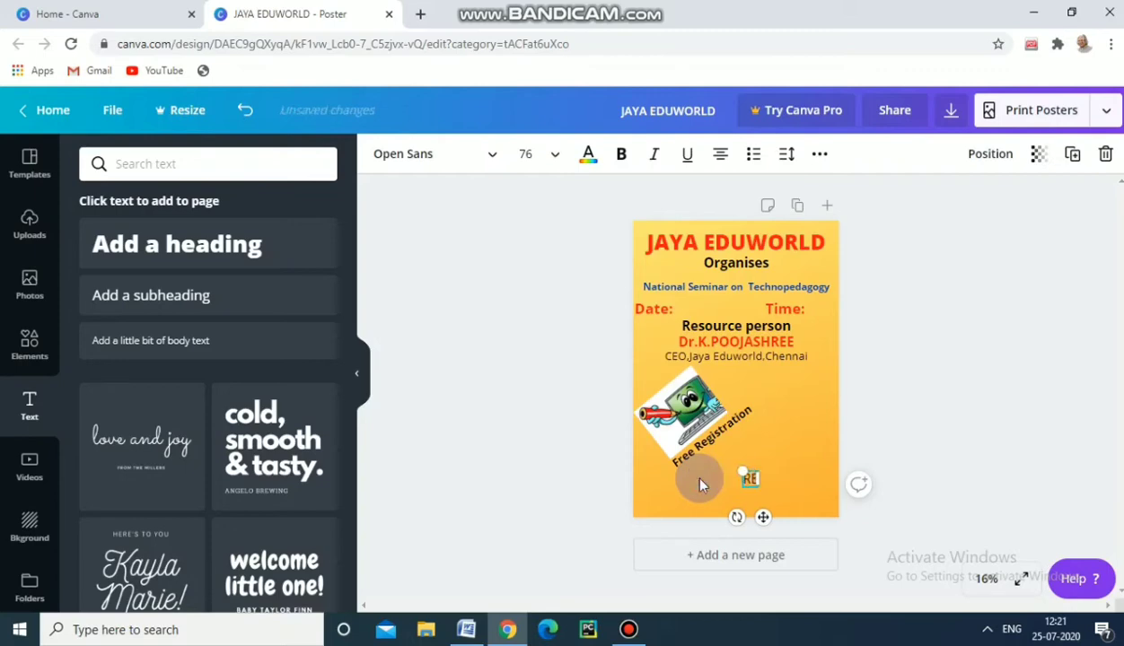
{"action": "key", "text": "BackSpace"}
{"action": "key", "text": "BackSpace"}
{"action": "type", "text": "eg. Link"}
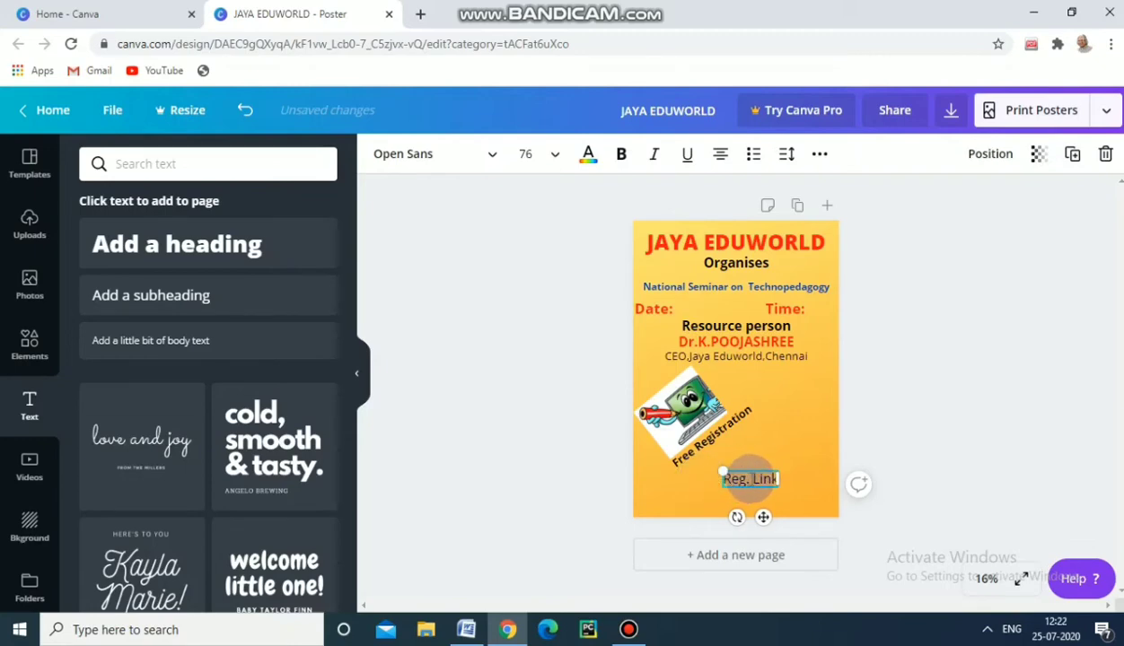
{"action": "left_click", "coordinate": [466, 626]}
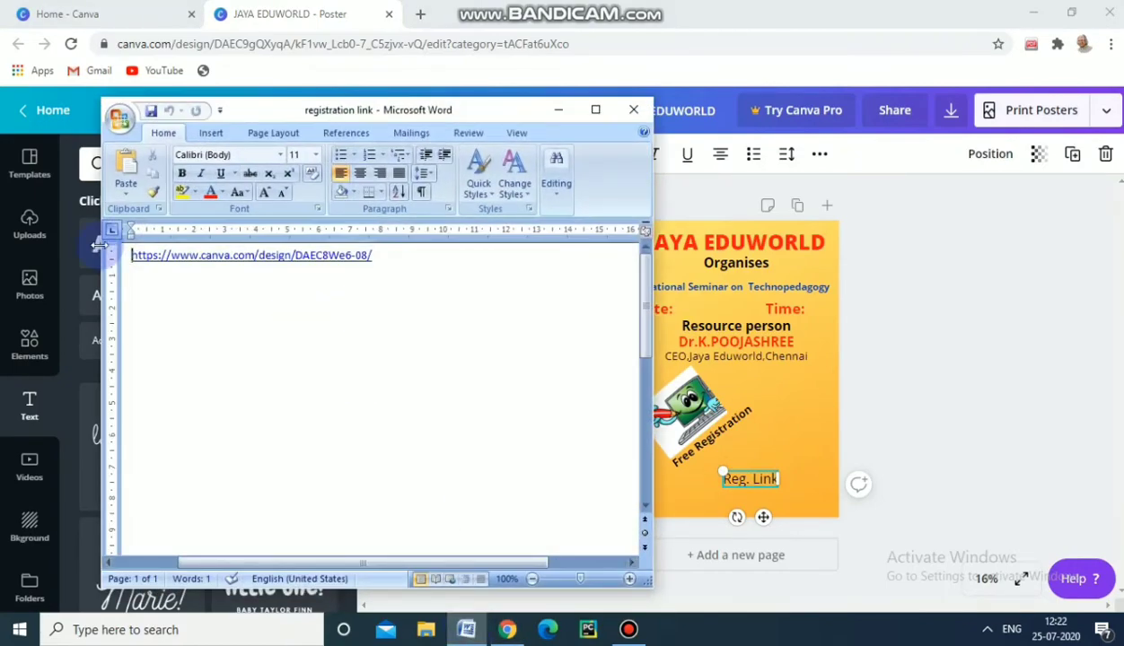
Copy the registration URL from the Word document and return to the Reg. Link text in Canva
{"action": "left_click", "coordinate": [131, 258]}
{"action": "left_click_drag", "start_coordinate": [131, 256], "coordinate": [387, 268]}
{"action": "key", "text": "ctrl+c"}
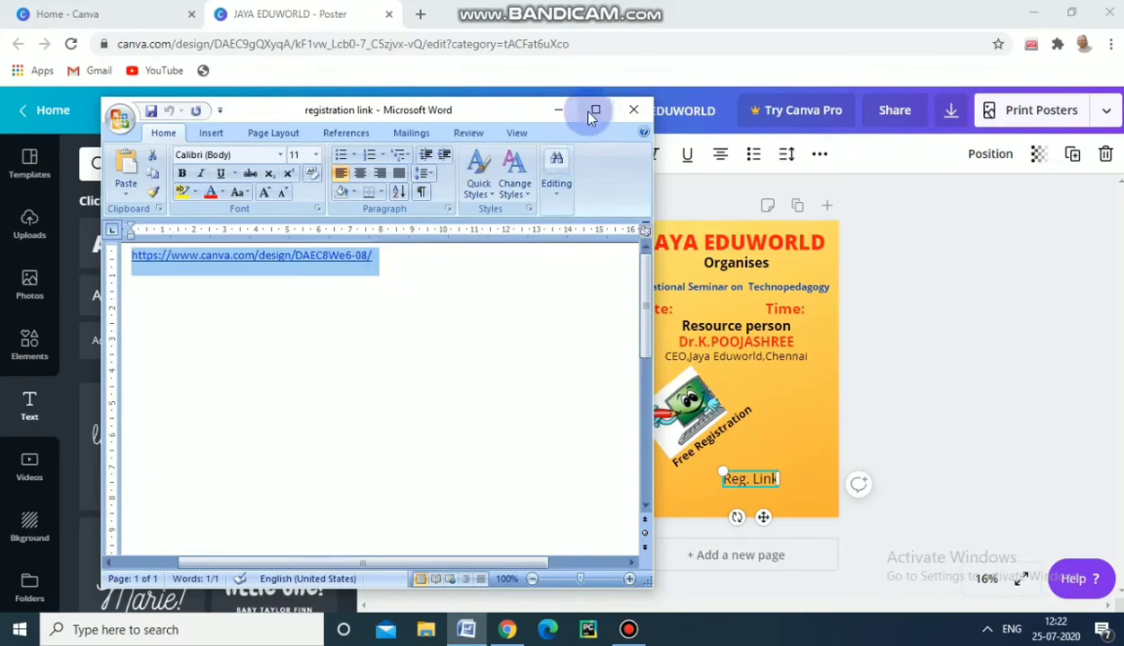
{"action": "left_click", "coordinate": [559, 112]}
{"action": "left_click", "coordinate": [832, 409]}
{"action": "left_click_drag", "start_coordinate": [782, 465], "coordinate": [768, 477]}
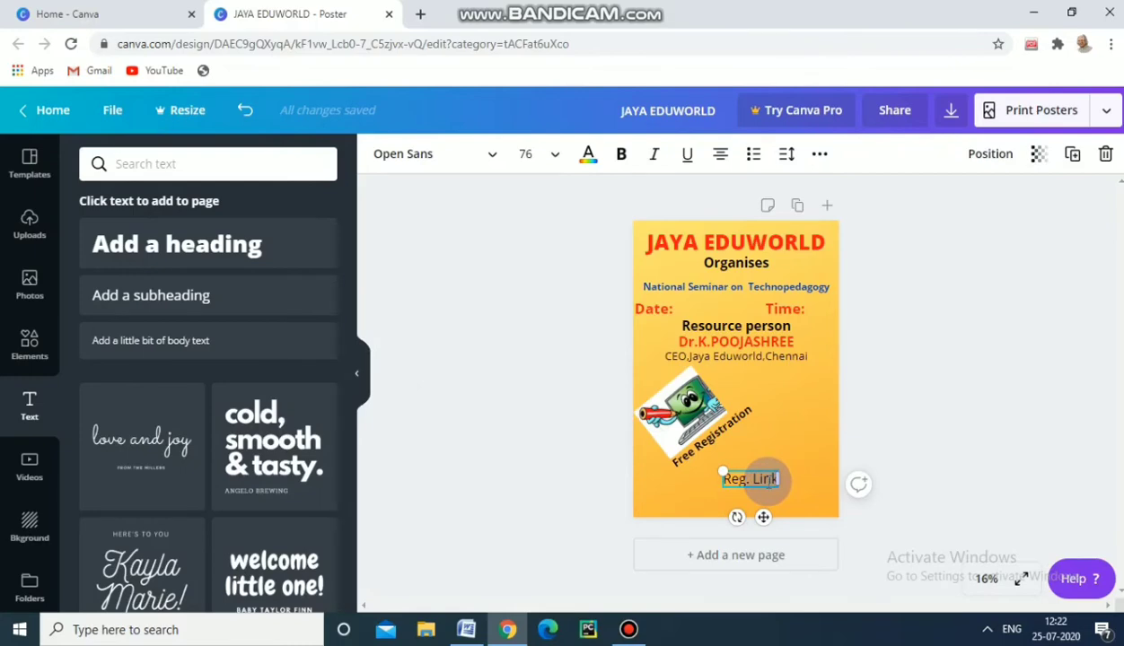
Paste the URL after 'Reg. Link:', set it to size 56 and widen the box across the page
{"action": "key", "text": "ctrl+v"}
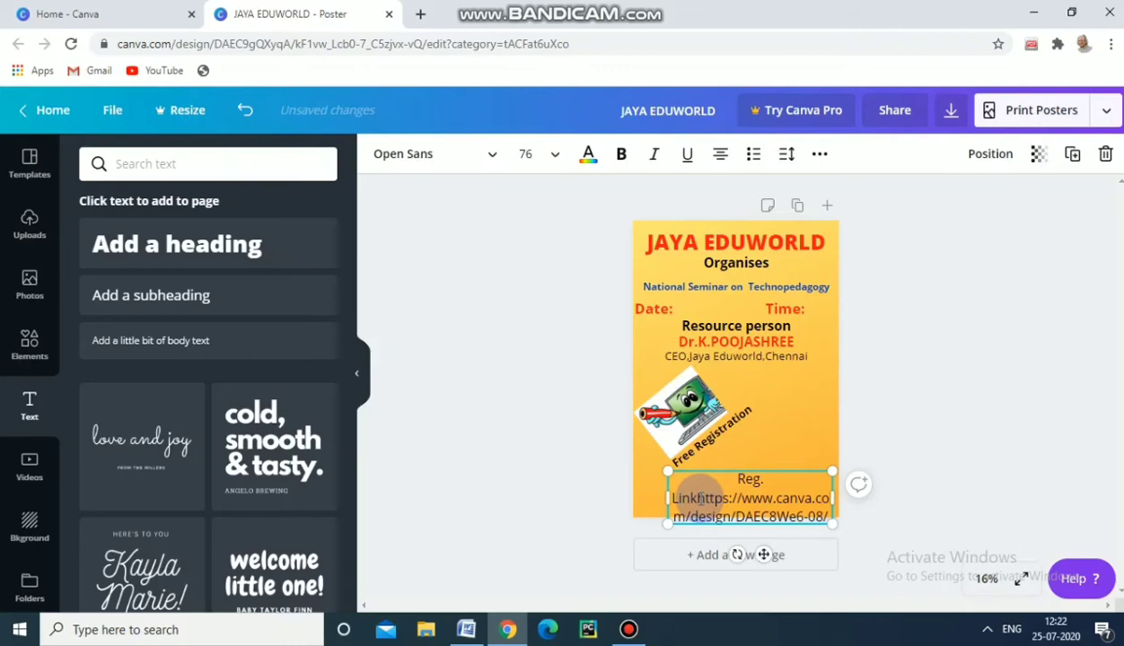
{"action": "type", "text": ":"}
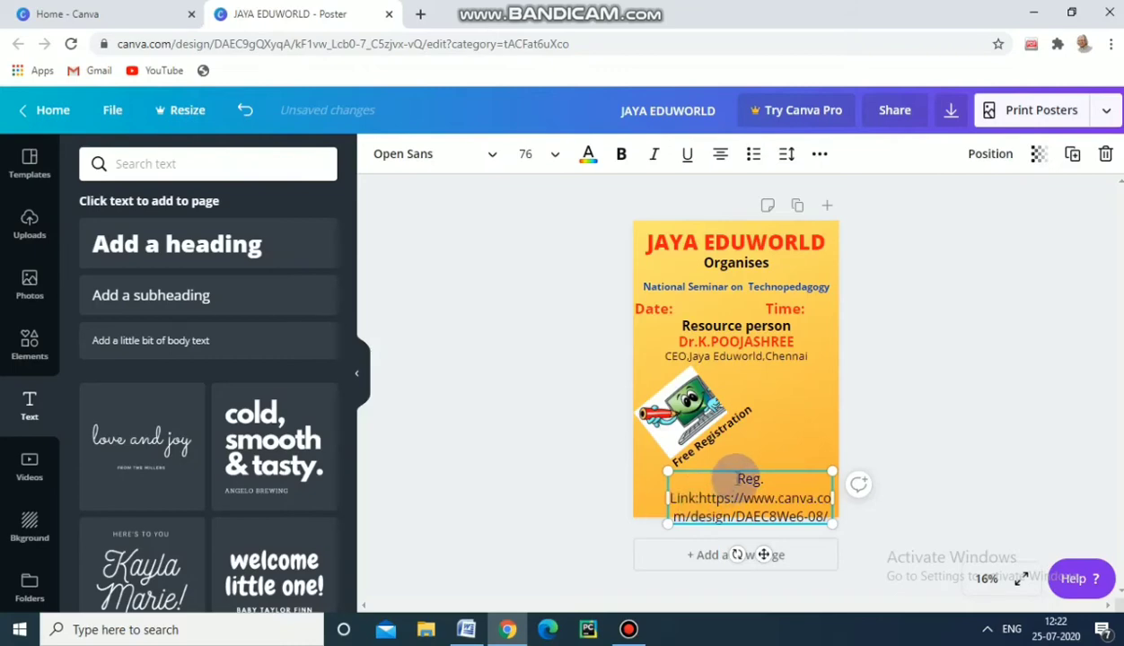
{"action": "triple_click", "coordinate": [825, 519]}
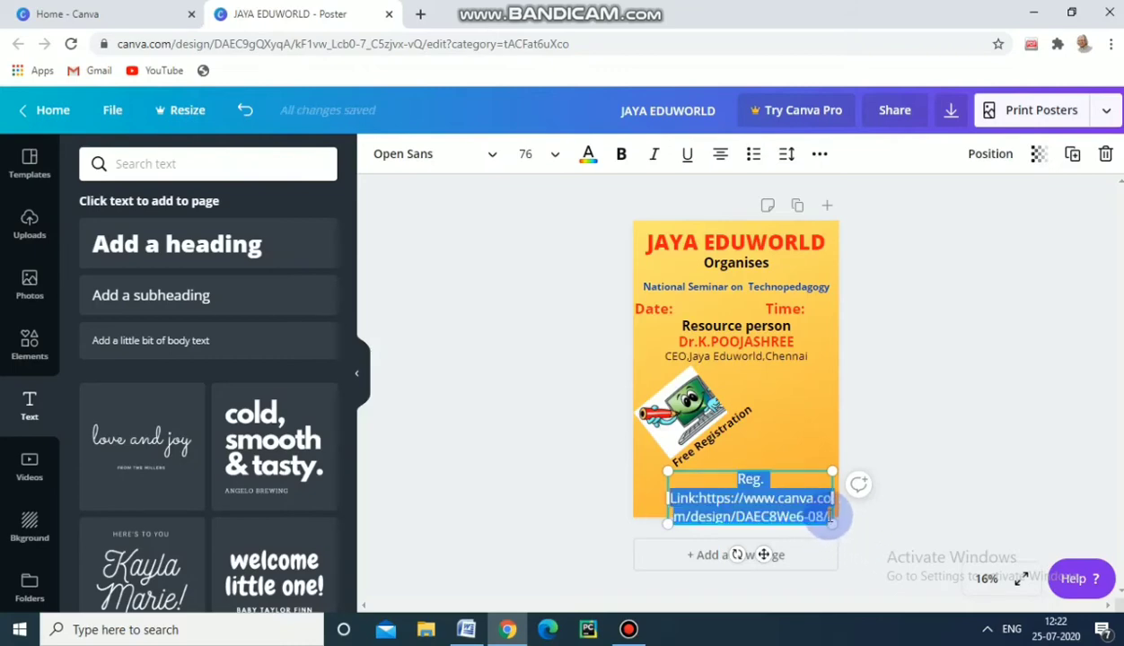
{"action": "left_click", "coordinate": [554, 157]}
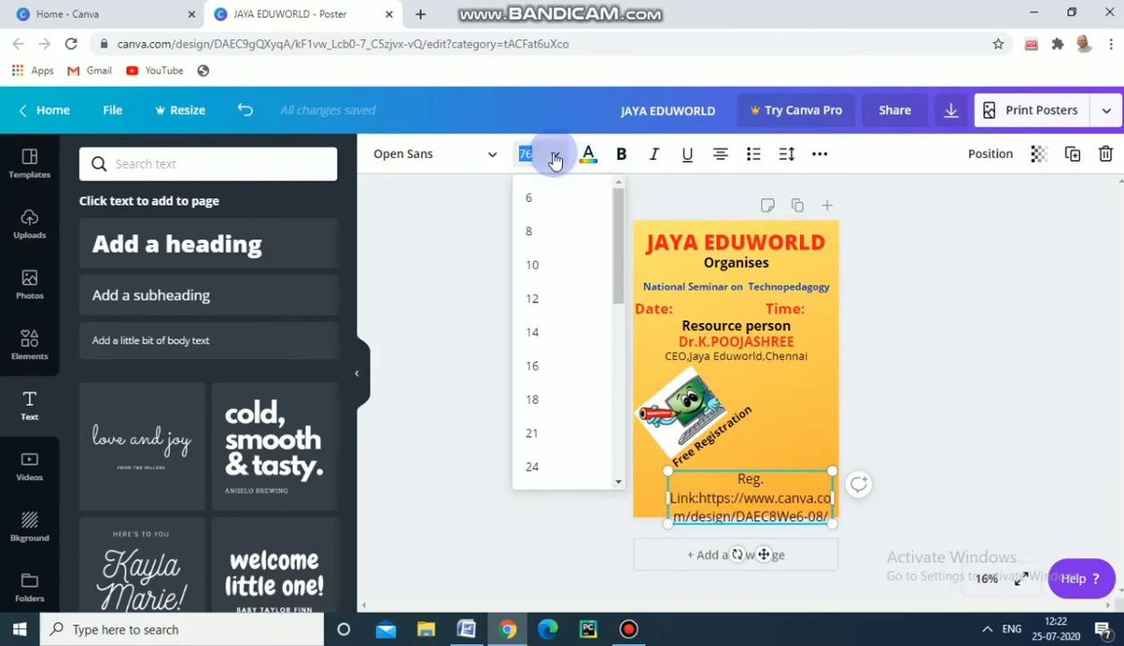
{"action": "type", "text": "5"}
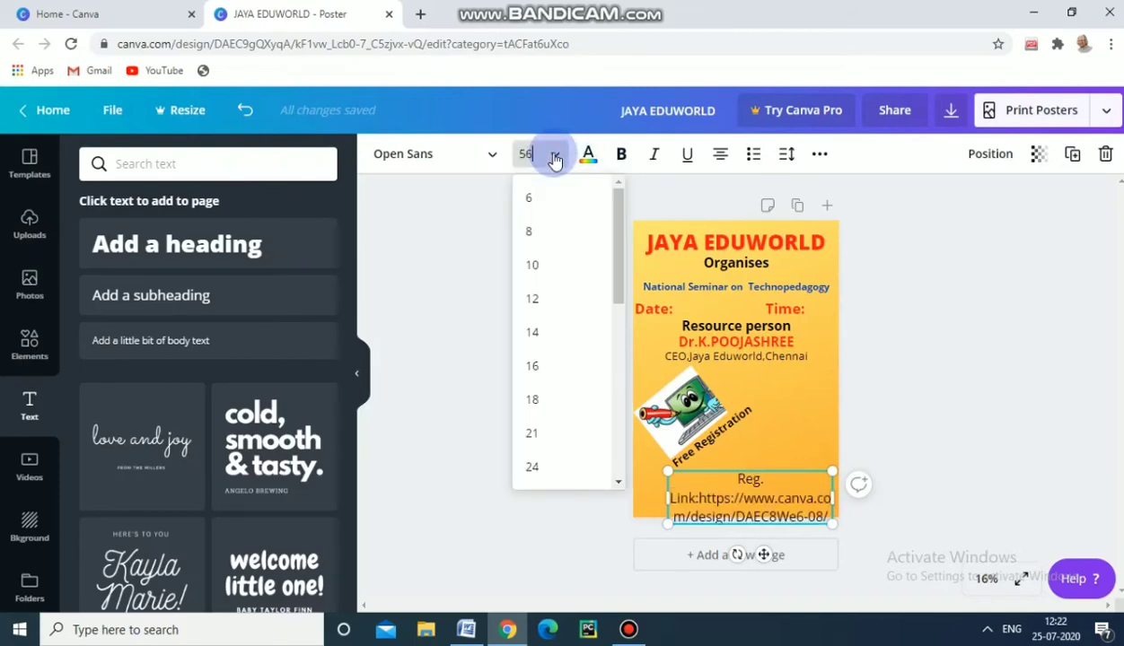
{"action": "key", "text": "Return"}
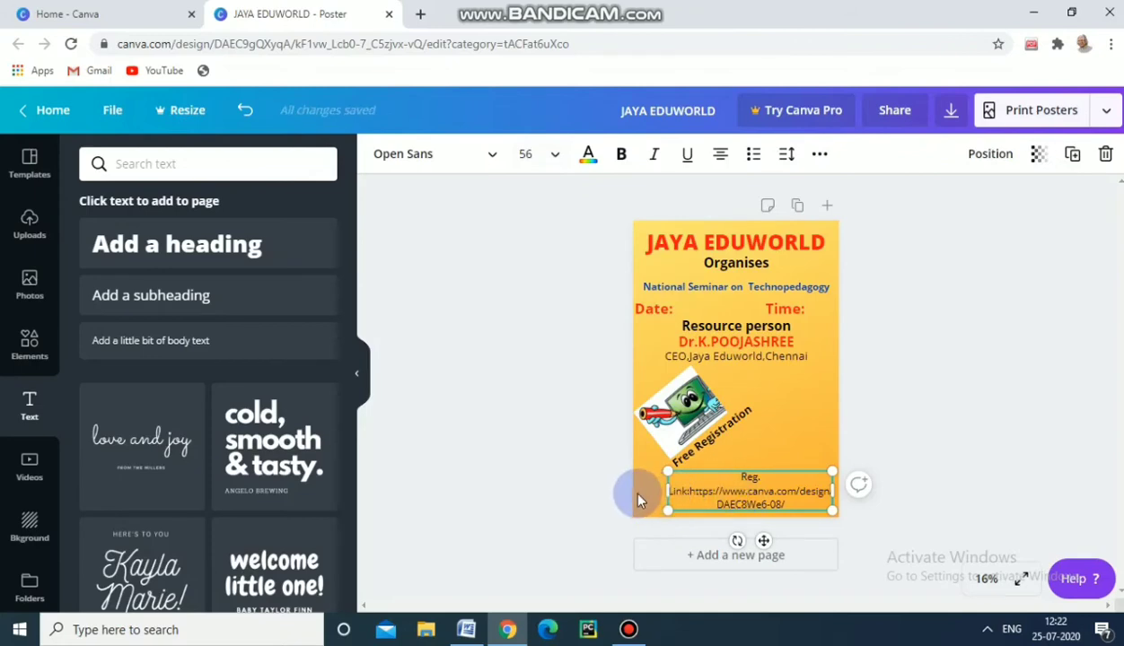
{"action": "left_click_drag", "start_coordinate": [665, 490], "coordinate": [632, 489]}
{"action": "left_click_drag", "start_coordinate": [832, 490], "coordinate": [840, 491]}
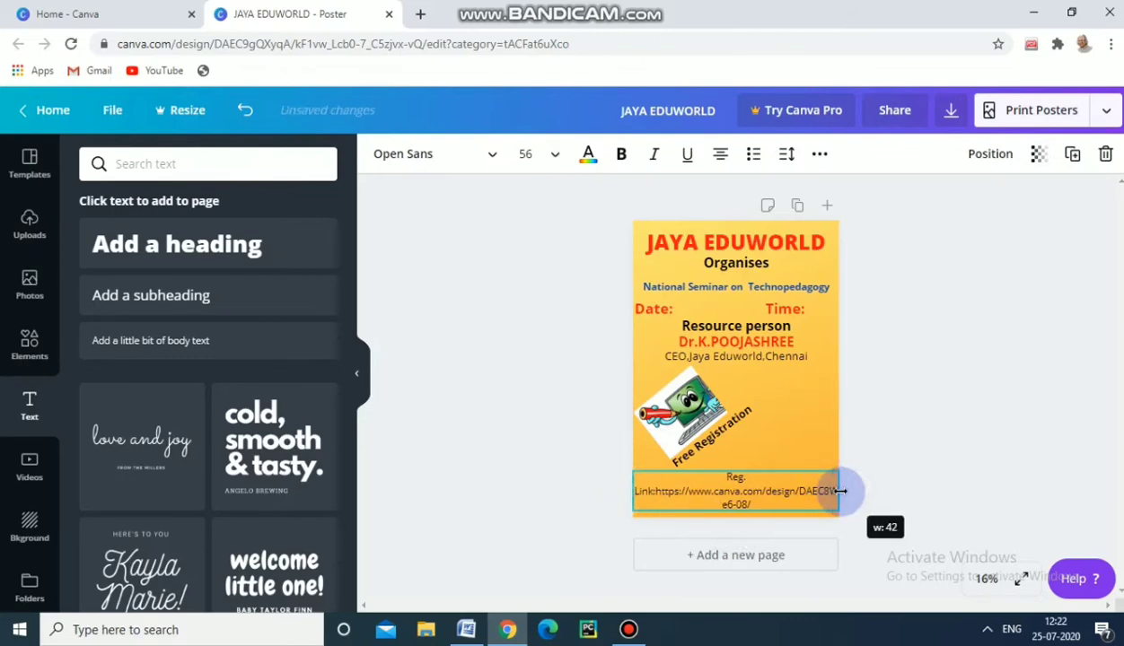
Reduce the link text to font size 46
{"action": "double_click", "coordinate": [634, 490]}
{"action": "left_click_drag", "start_coordinate": [699, 507], "coordinate": [759, 504]}
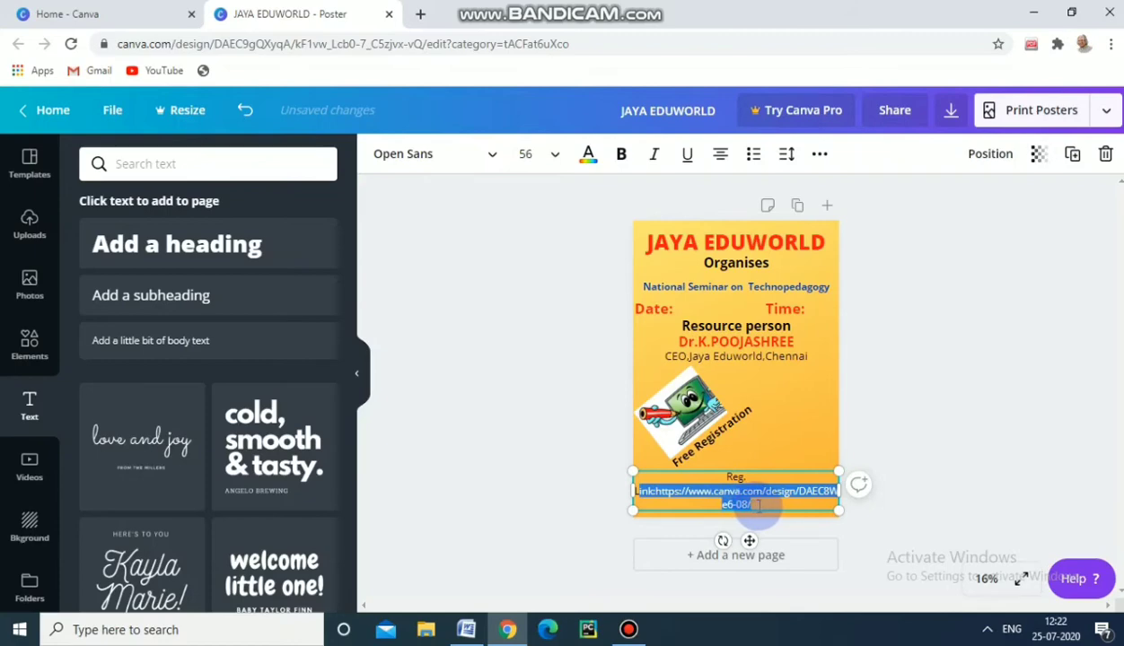
{"action": "left_click", "coordinate": [552, 155]}
{"action": "type", "text": "50"}
{"action": "key", "text": "Return"}
{"action": "left_click", "coordinate": [558, 158]}
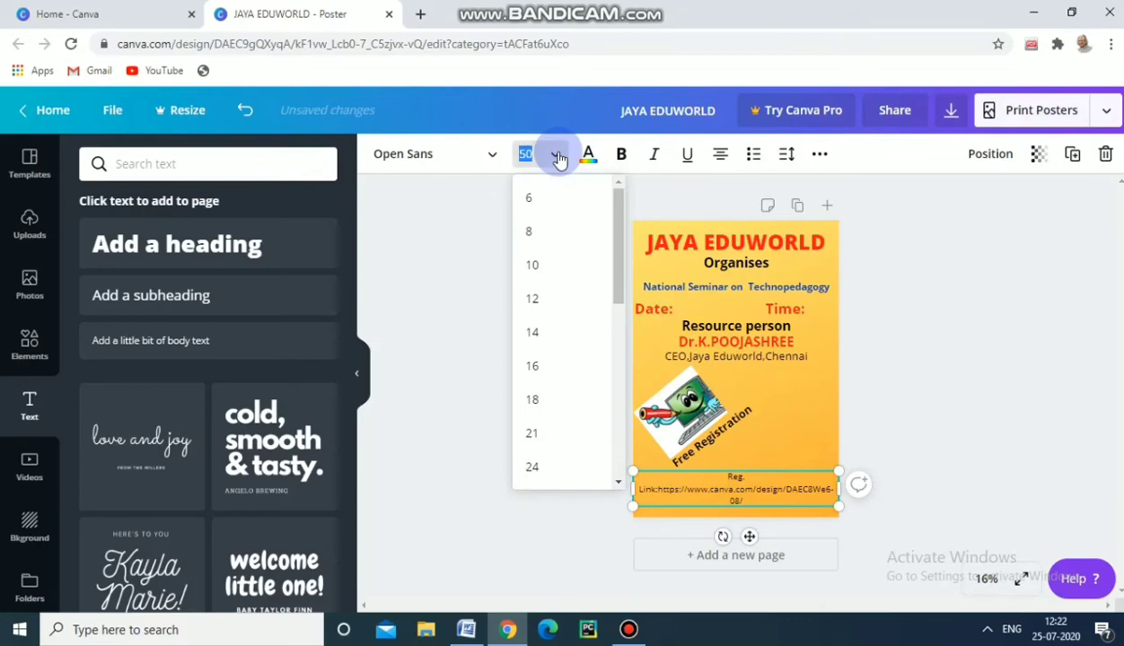
{"action": "type", "text": "46"}
{"action": "key", "text": "Return"}
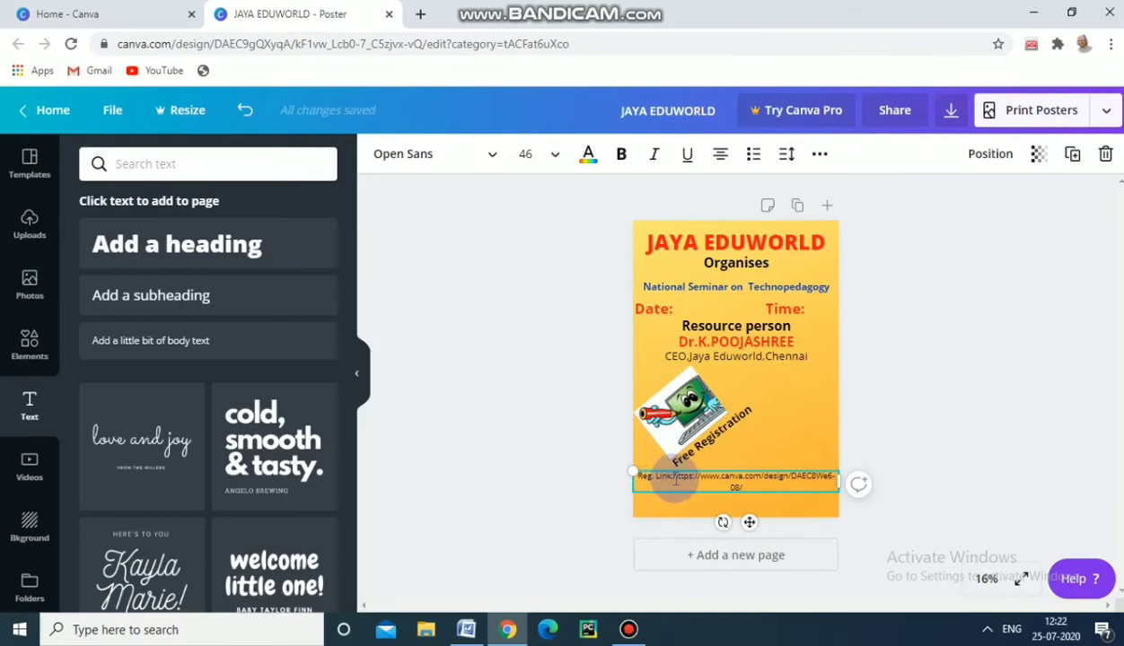
Delete the 'Reg. Link:' label so only the URL remains
{"action": "left_click", "coordinate": [675, 478]}
{"action": "key", "text": "BackSpace"}
{"action": "key", "text": "BackSpace"}
{"action": "key", "text": "BackSpace"}
{"action": "key", "text": "BackSpace"}
{"action": "key", "text": "BackSpace"}
{"action": "key", "text": "BackSpace"}
{"action": "key", "text": "BackSpace"}
{"action": "key", "text": "BackSpace"}
{"action": "key", "text": "BackSpace"}
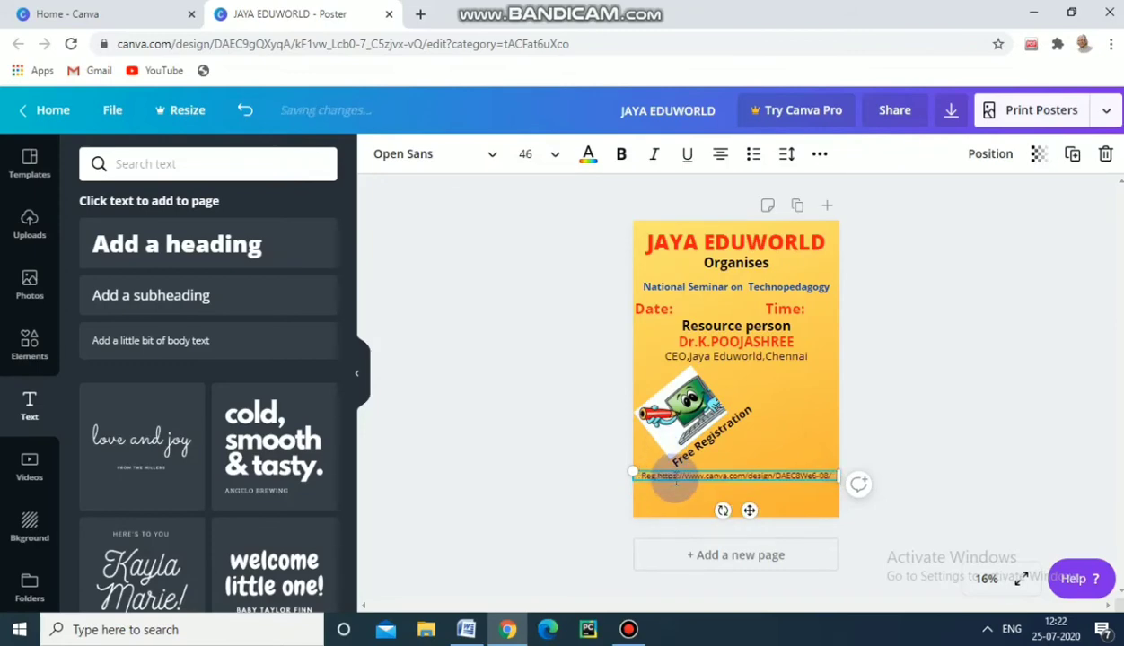
{"action": "key", "text": "BackSpace"}
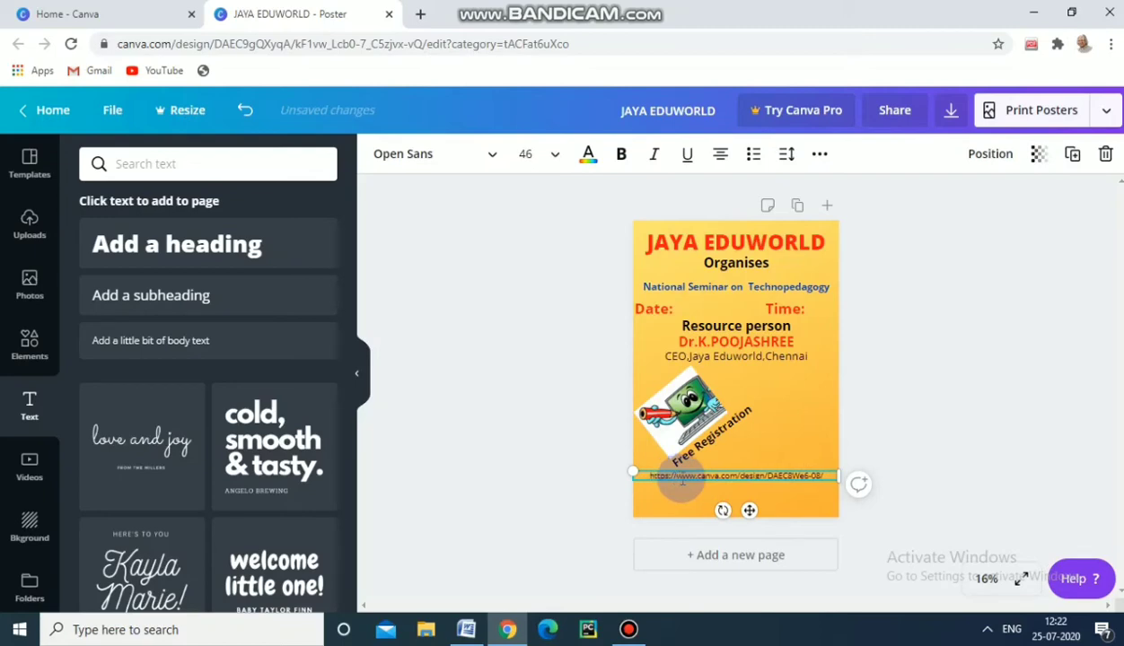
{"action": "left_click", "coordinate": [740, 458]}
Add a body text box above the link reading 'Join with'
{"action": "left_click", "coordinate": [215, 348]}
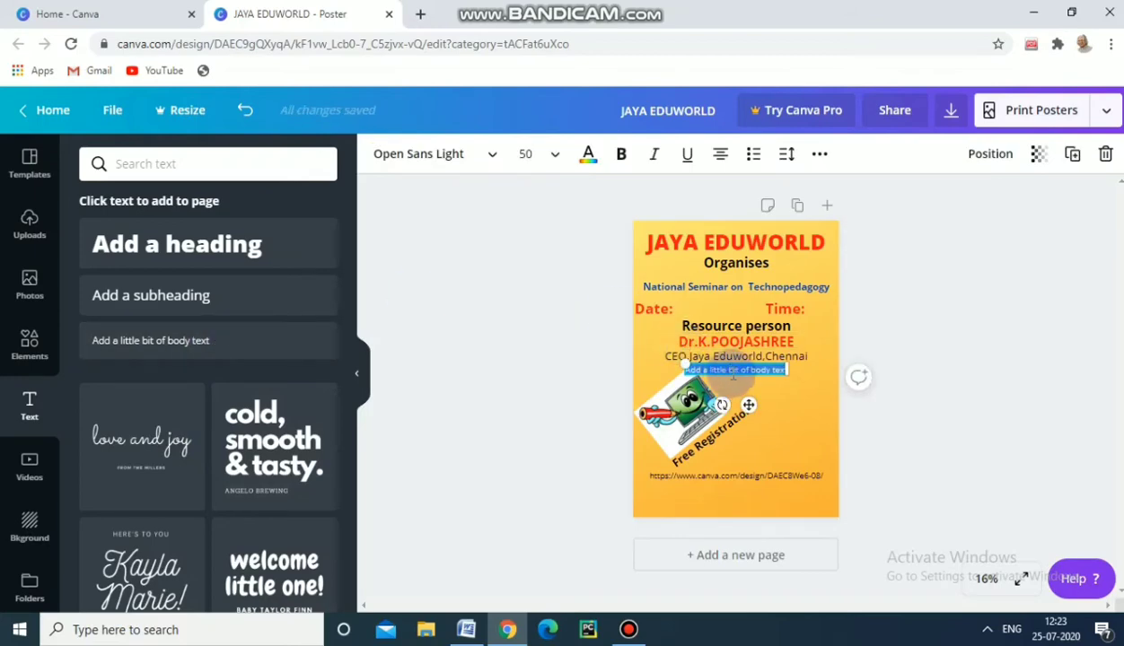
{"action": "left_click_drag", "start_coordinate": [748, 405], "coordinate": [764, 494]}
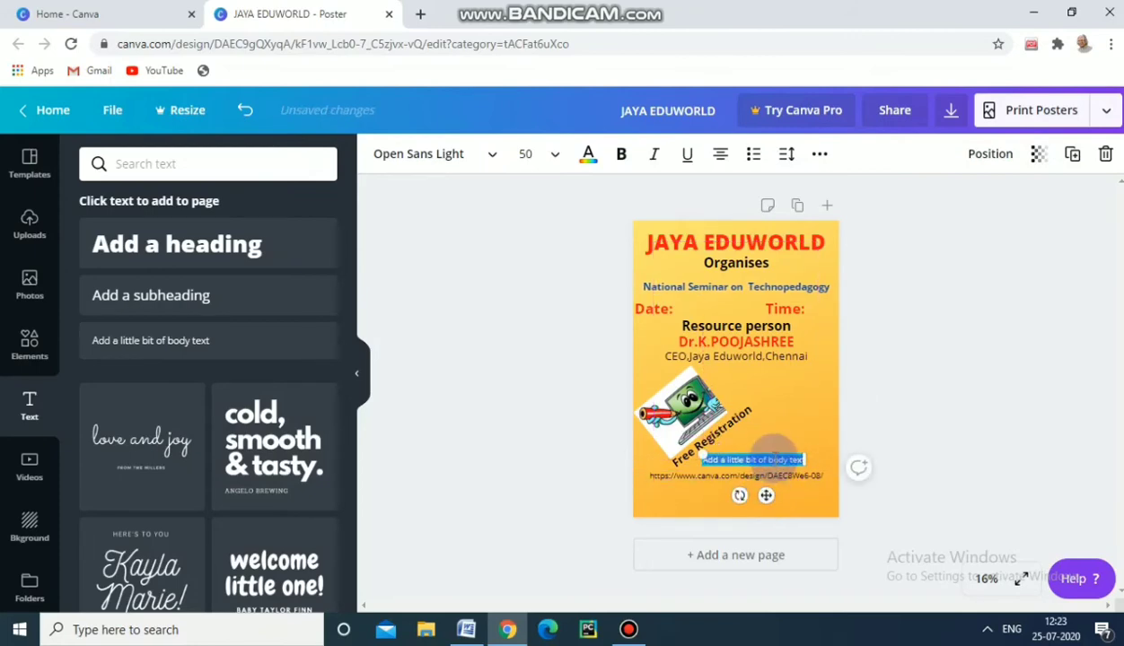
{"action": "key", "text": "BackSpace"}
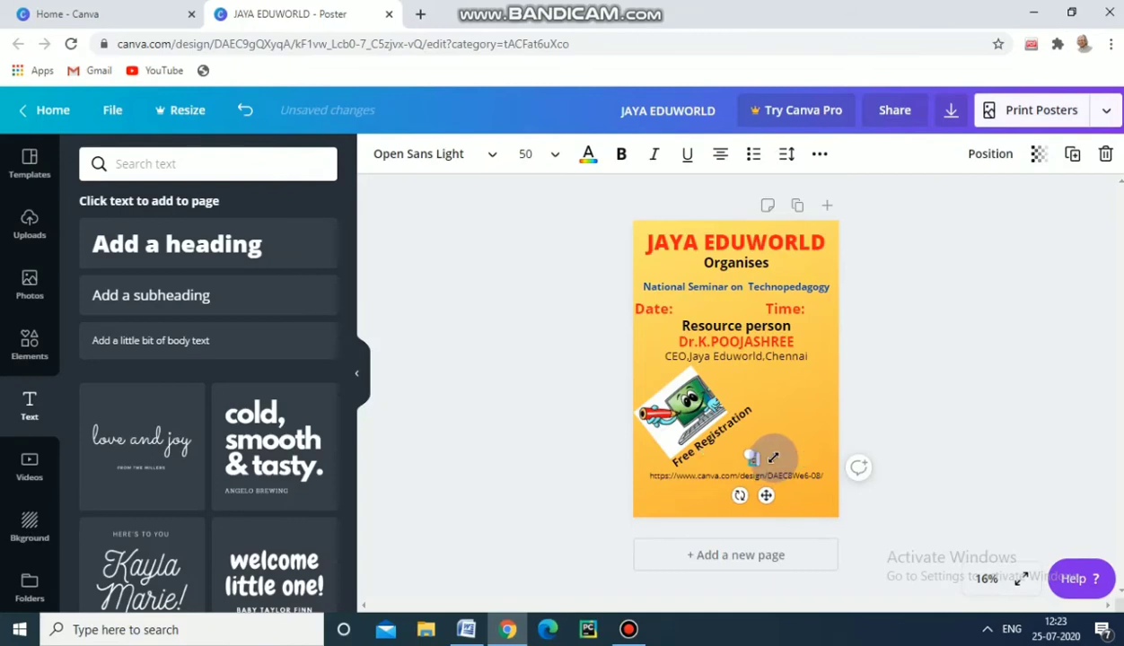
{"action": "type", "text": "Join with"}
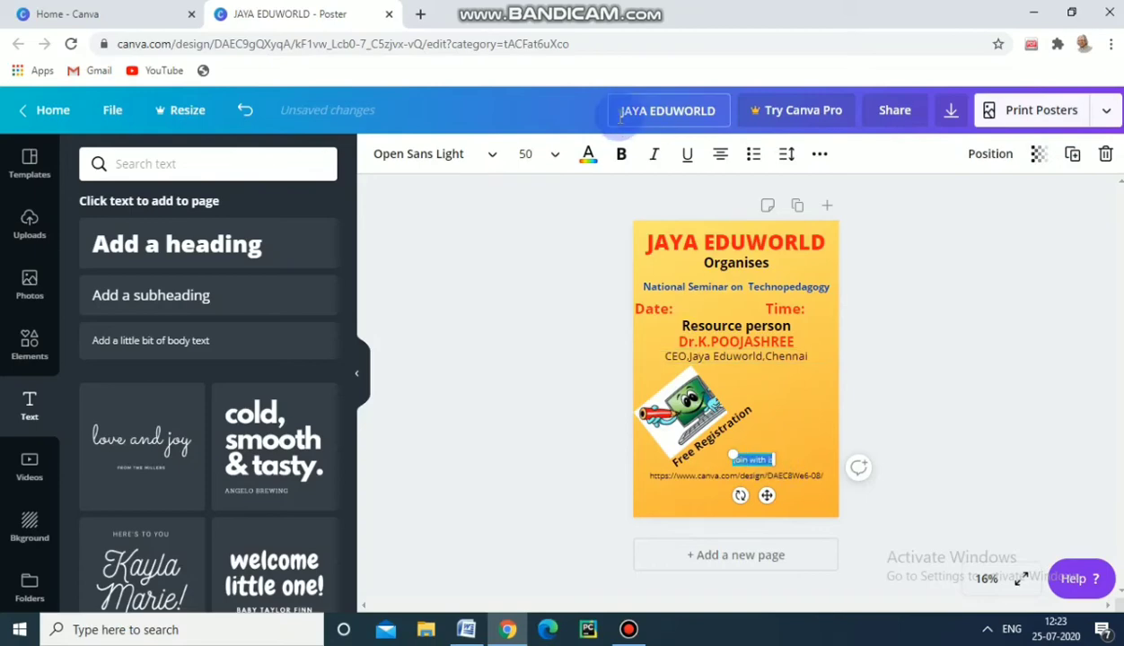
Set the text to Barlow SemiCondensed Bold at size 72
{"action": "left_click", "coordinate": [493, 157]}
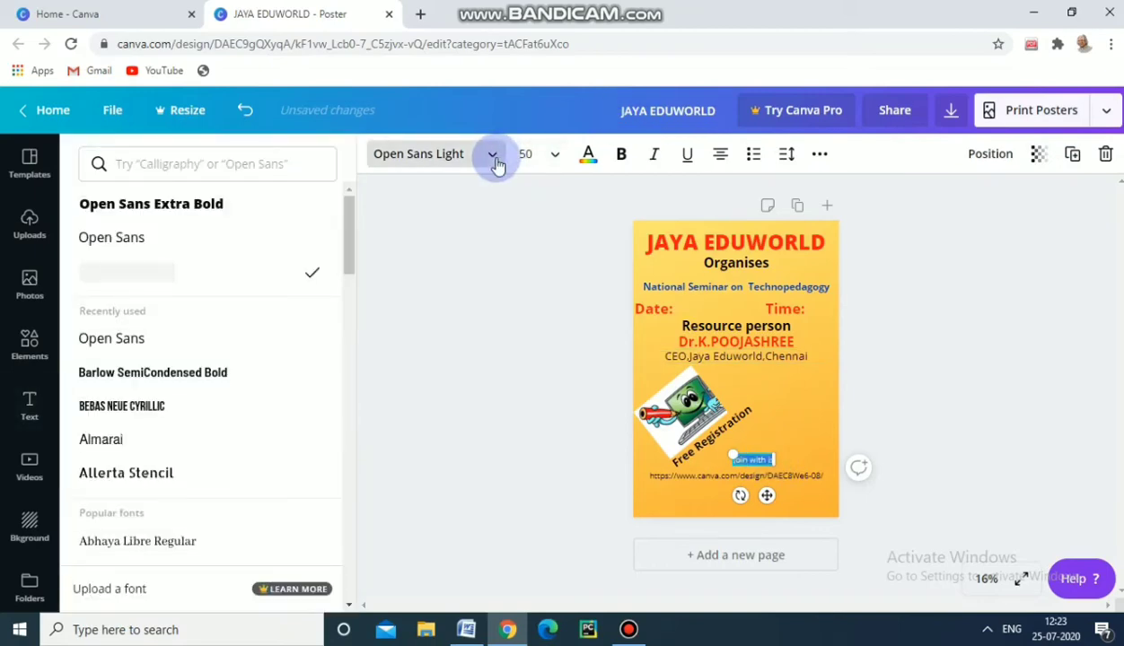
{"action": "left_click", "coordinate": [192, 377]}
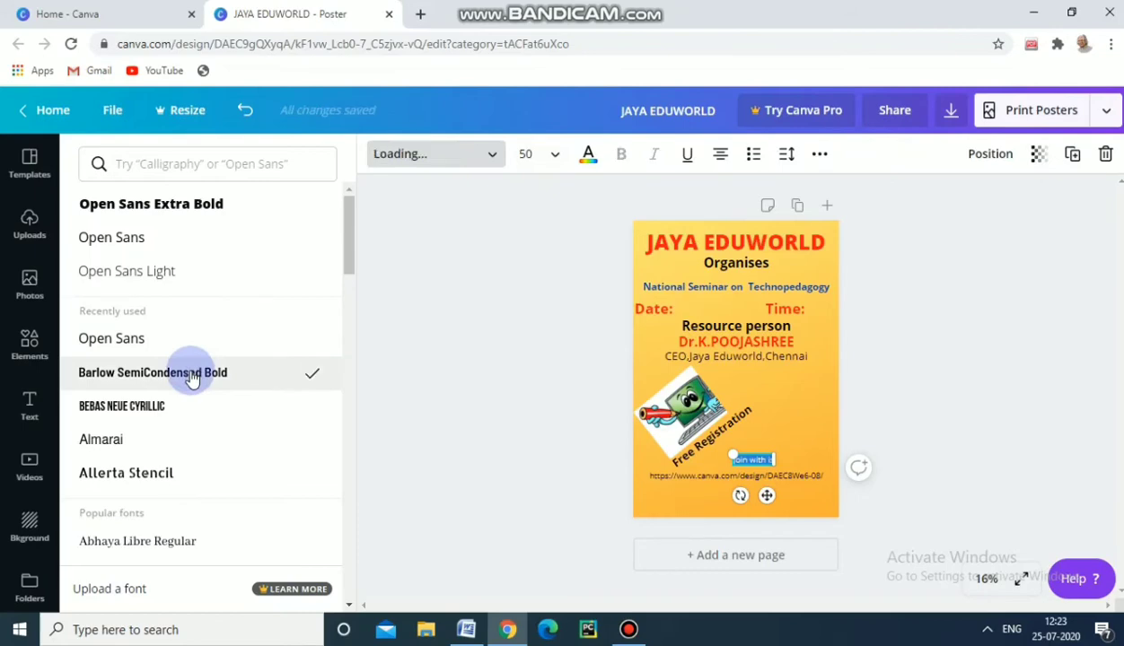
{"action": "left_click", "coordinate": [556, 157]}
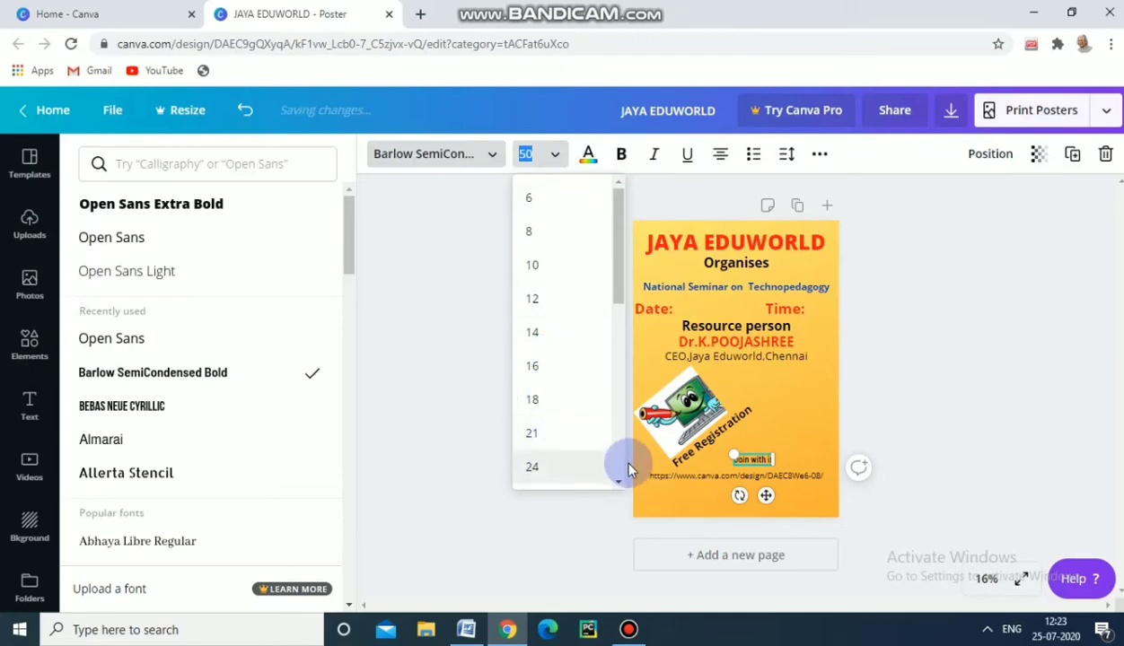
{"action": "scroll", "coordinate": [615, 467], "scroll_direction": "down", "scroll_amount": 3}
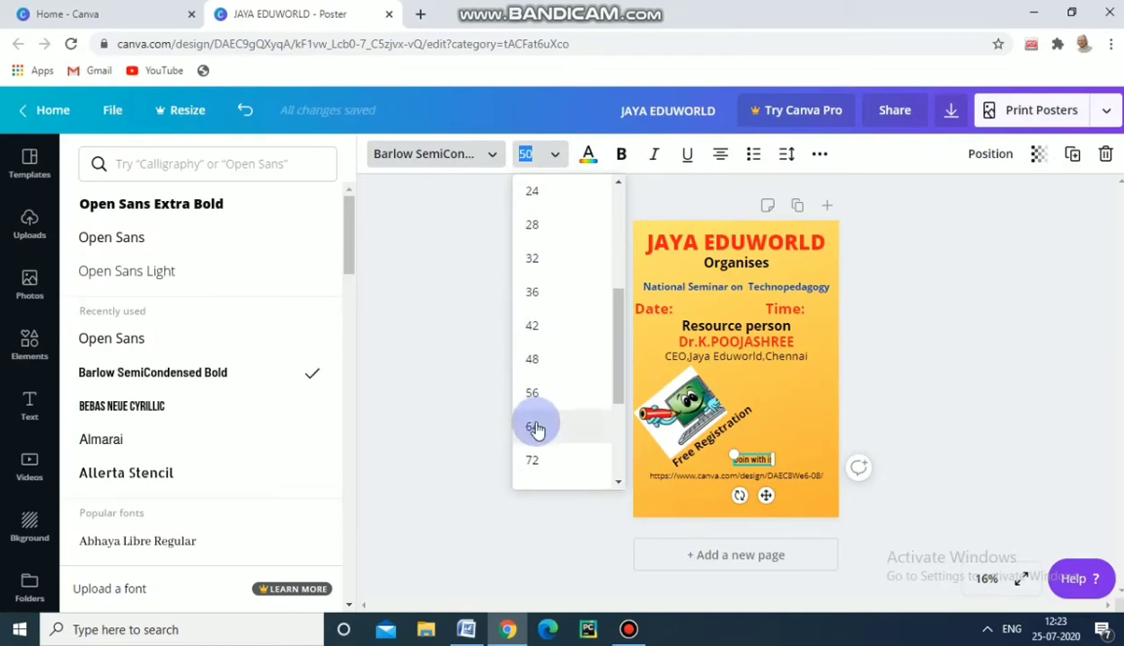
{"action": "left_click", "coordinate": [535, 429]}
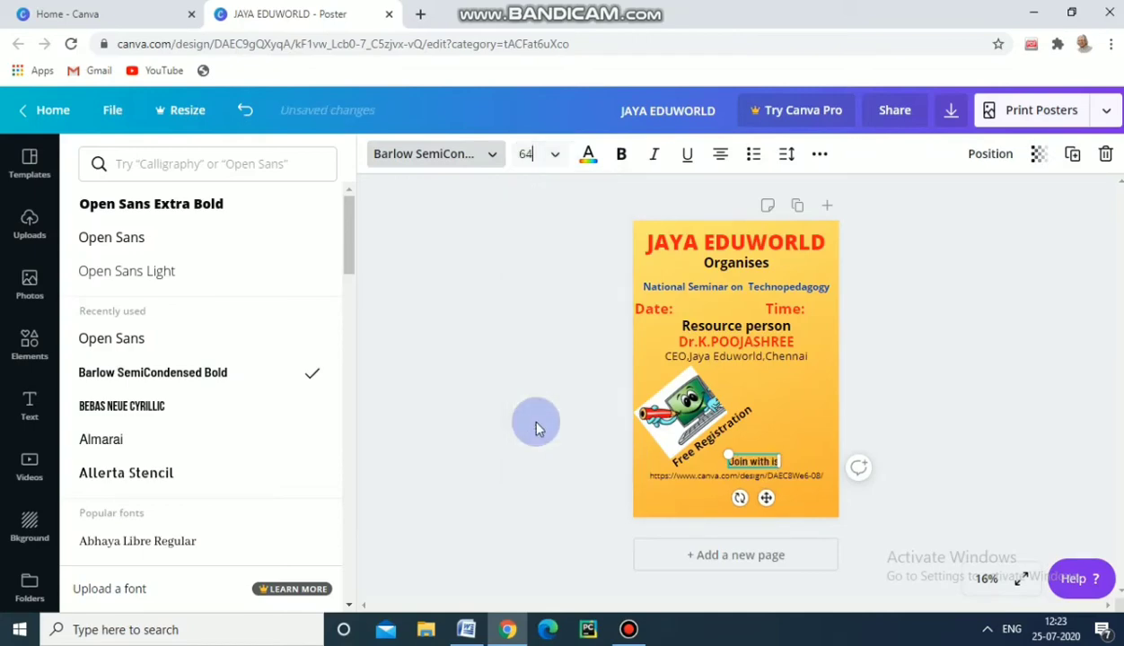
{"action": "left_click", "coordinate": [556, 157]}
{"action": "left_click", "coordinate": [547, 371]}
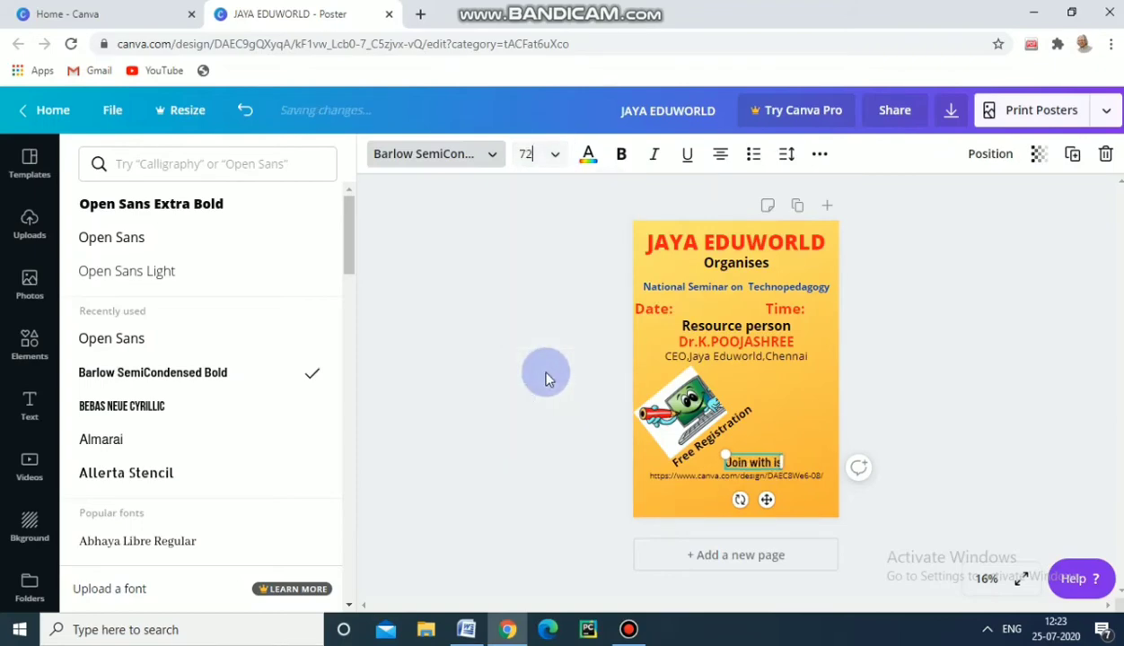
Complete the text as 'Join with us', widen the box and centre it above the link
{"action": "left_click", "coordinate": [786, 460]}
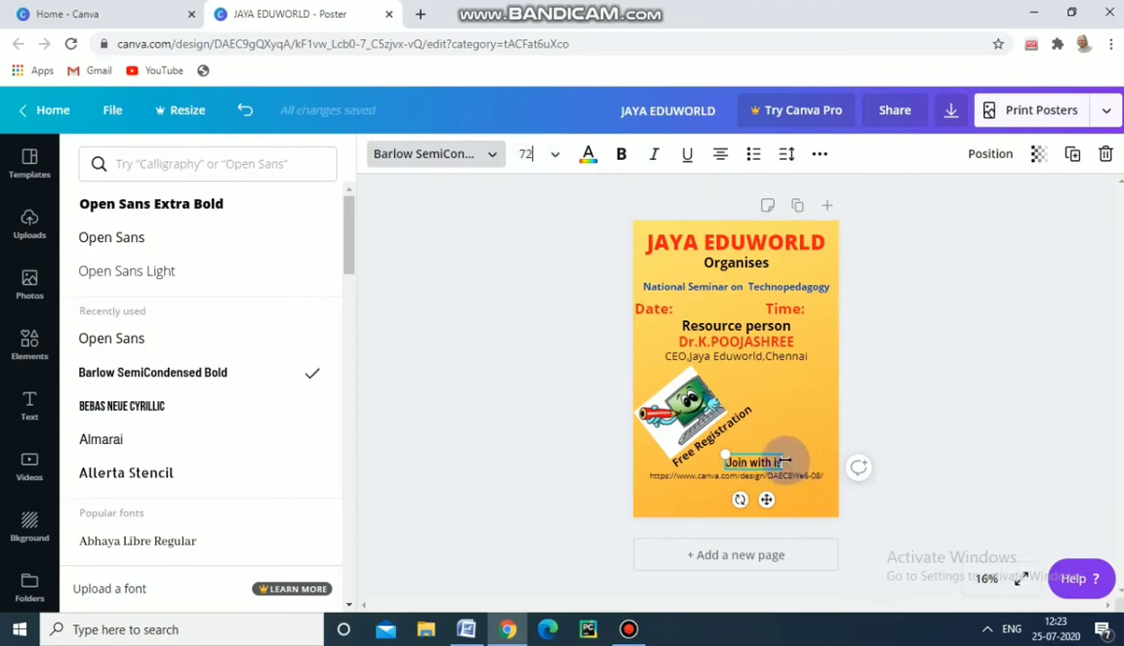
{"action": "left_click_drag", "start_coordinate": [782, 461], "coordinate": [801, 462]}
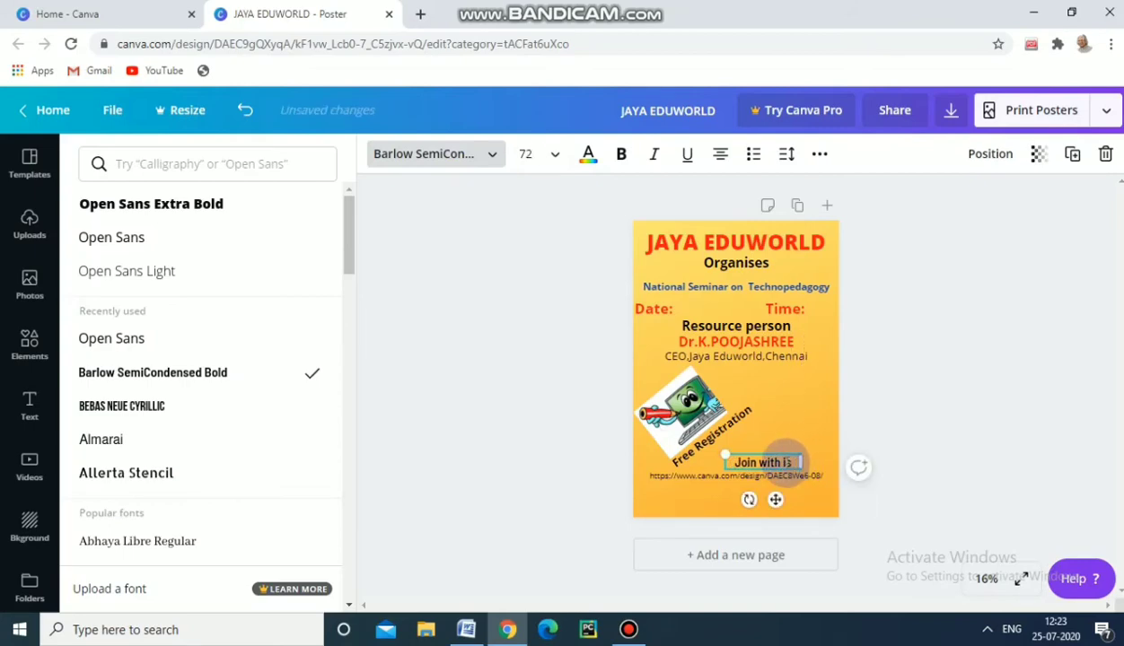
{"action": "double_click", "coordinate": [786, 462]}
{"action": "type", "text": "us"}
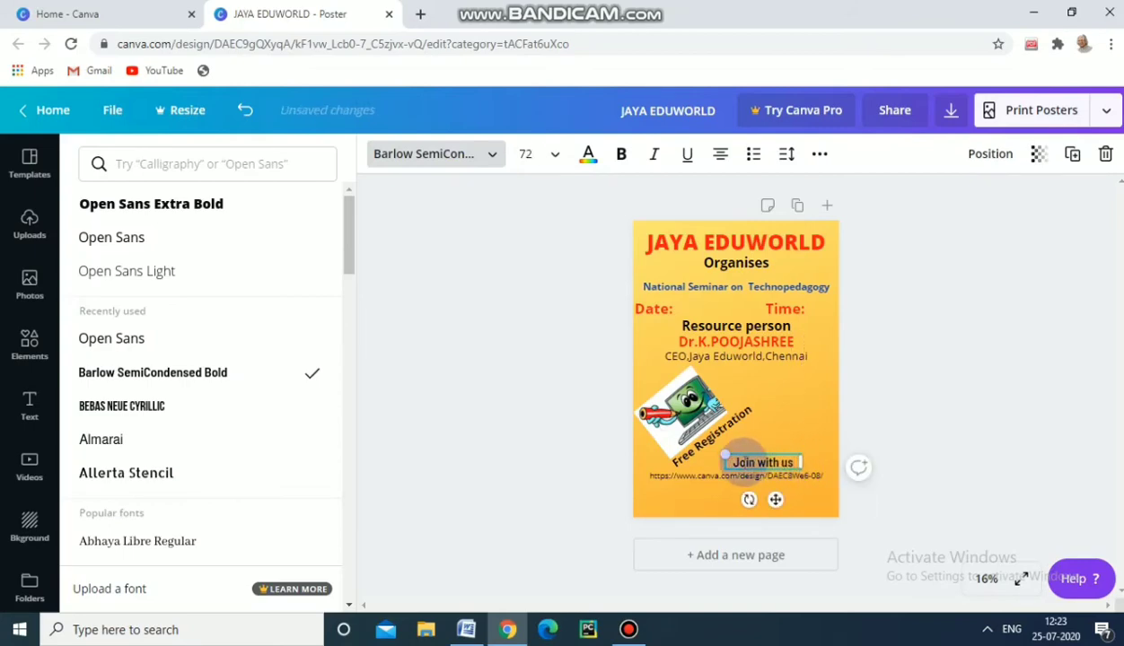
{"action": "left_click_drag", "start_coordinate": [723, 462], "coordinate": [703, 462]}
{"action": "left_click_drag", "start_coordinate": [764, 499], "coordinate": [750, 500]}
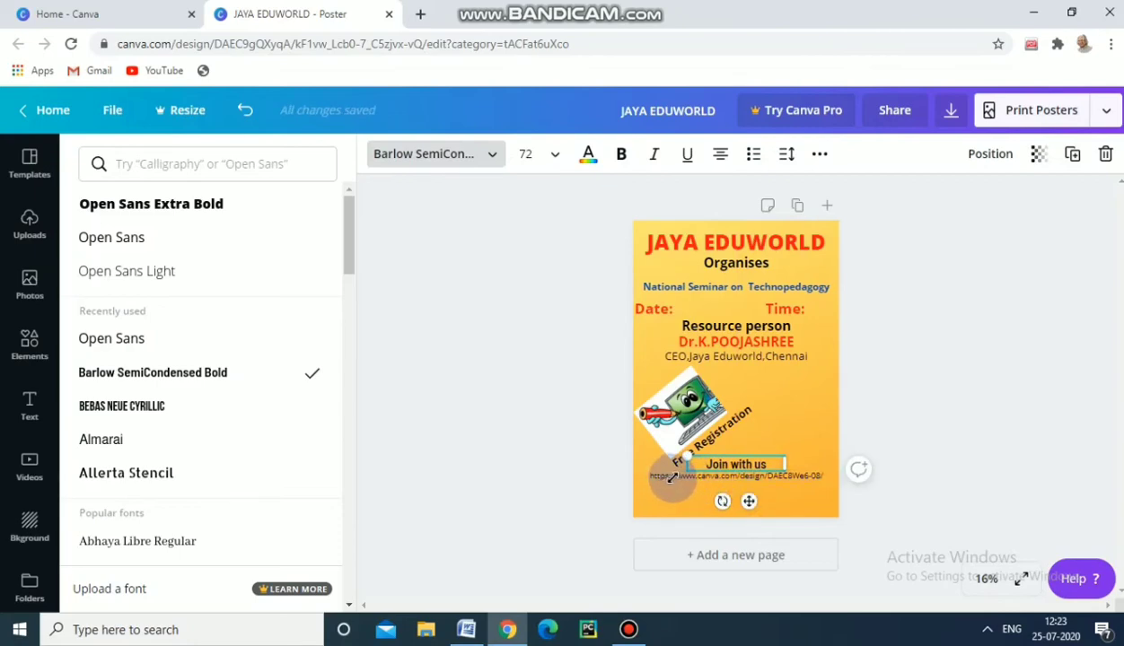
{"action": "left_click", "coordinate": [670, 478]}
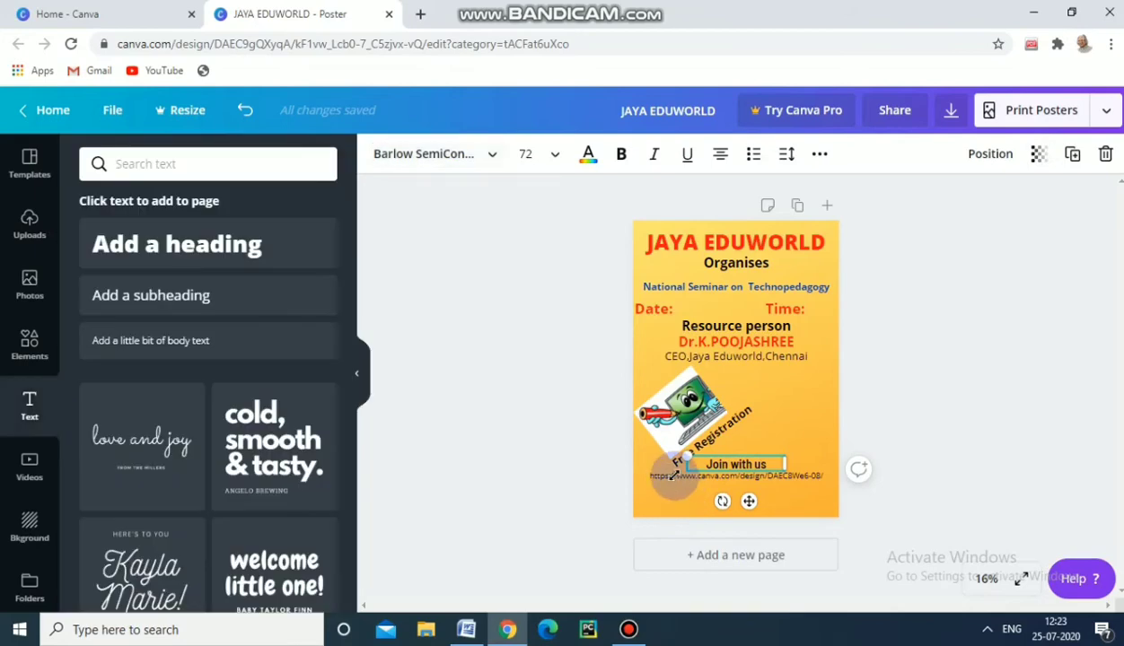
Set the registration link text to size 50 and bold
{"action": "left_click", "coordinate": [808, 476]}
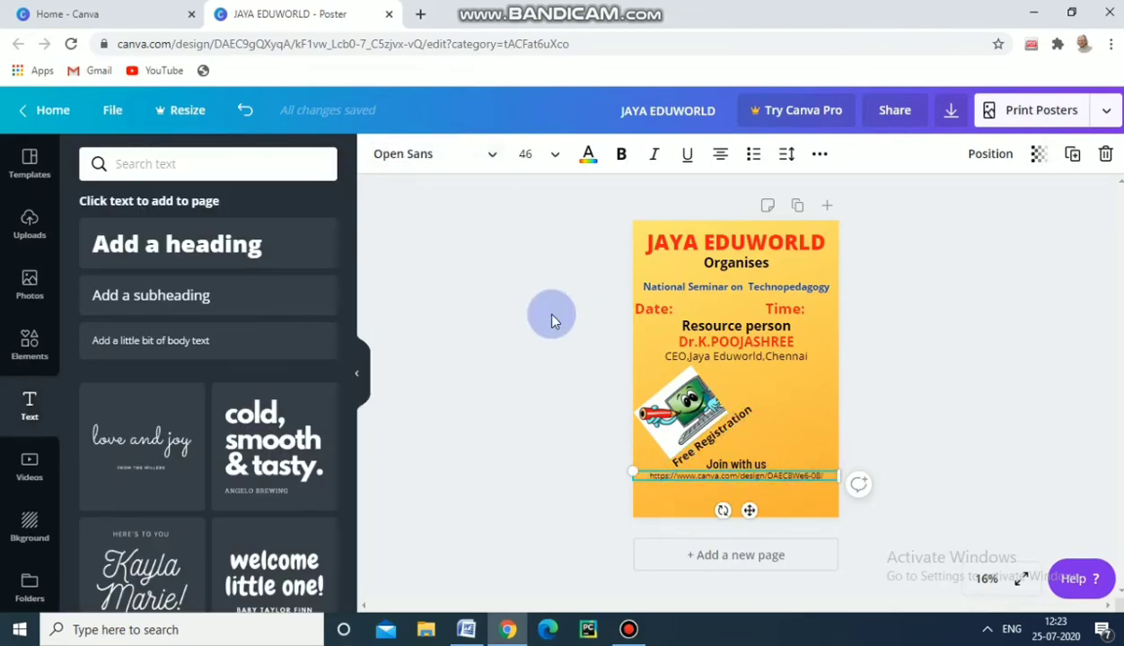
{"action": "left_click", "coordinate": [555, 156]}
{"action": "type", "text": "50"}
{"action": "key", "text": "Return"}
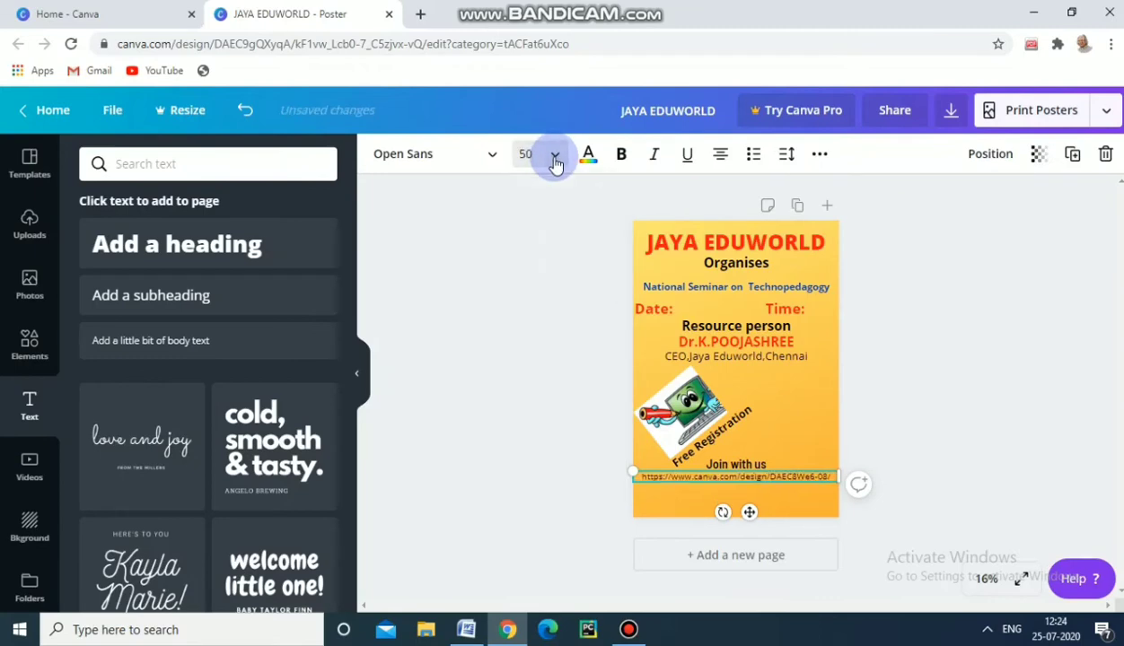
{"action": "key", "text": "ctrl+b"}
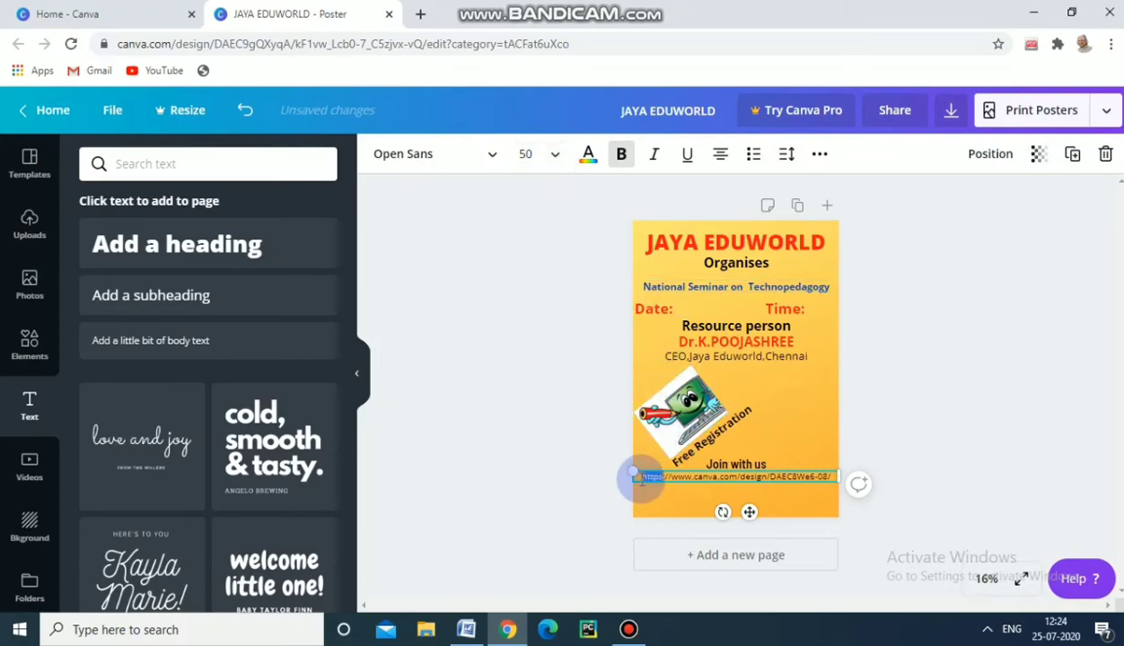
{"action": "key", "text": "ctrl+b"}
{"action": "key", "text": "shift+Right"}
{"action": "key", "text": "shift+Right"}
{"action": "key", "text": "shift+Right"}
{"action": "key", "text": "shift+Right"}
{"action": "key", "text": "shift+Right"}
{"action": "key", "text": "shift+Right"}
{"action": "key", "text": "shift+Right"}
{"action": "key", "text": "shift+Right"}
{"action": "key", "text": "shift+Right"}
{"action": "key", "text": "shift+Right"}
{"action": "key", "text": "shift+Right"}
{"action": "key", "text": "shift+Right"}
{"action": "key", "text": "shift+Right"}
{"action": "key", "text": "shift+Right"}
{"action": "key", "text": "shift+Right"}
{"action": "key", "text": "shift+Right"}
{"action": "key", "text": "shift+Right"}
{"action": "key", "text": "shift+Right"}
{"action": "key", "text": "shift+Right"}
{"action": "key", "text": "shift+Right"}
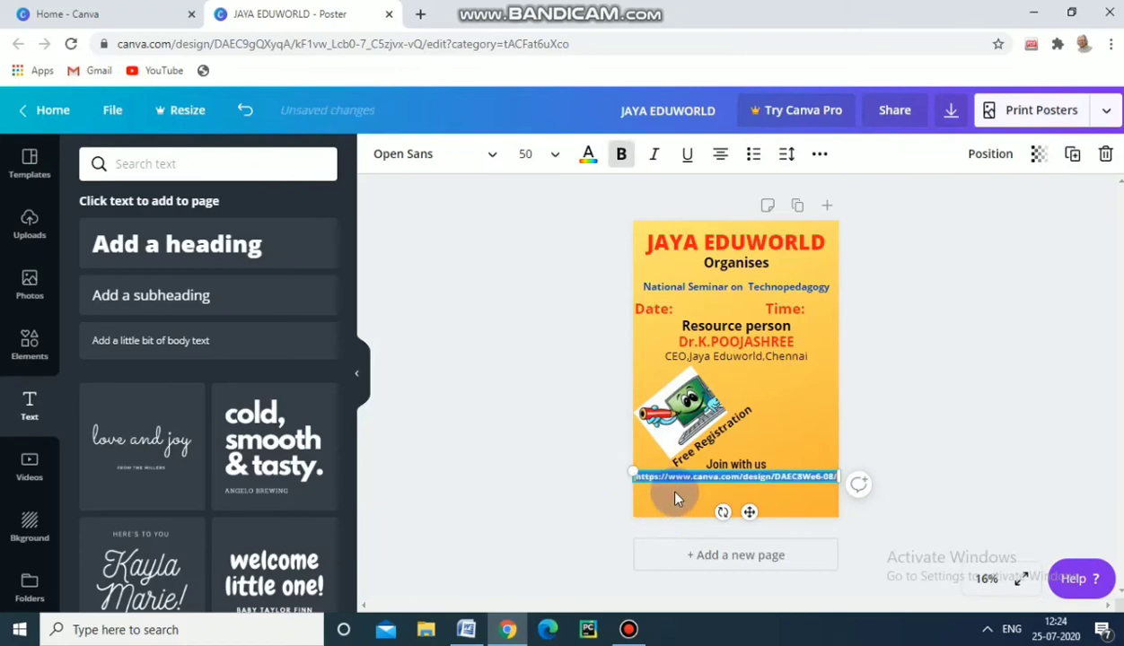
{"action": "left_click", "coordinate": [678, 499]}
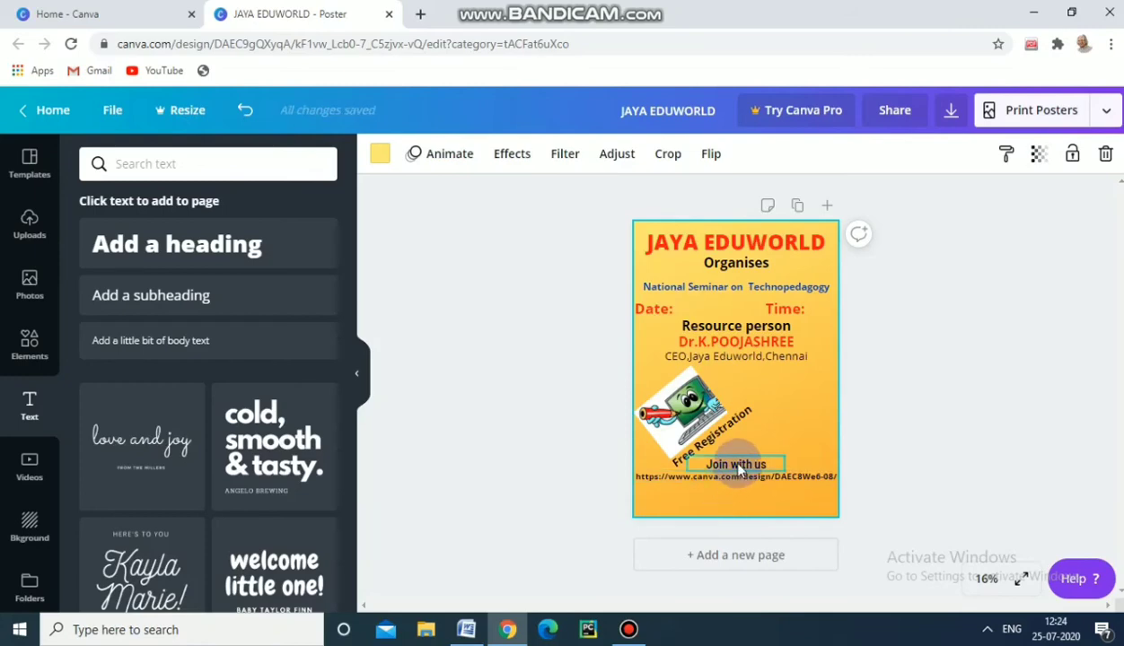
Move the 'Join with us' line higher above the link
{"action": "left_click_drag", "start_coordinate": [736, 464], "coordinate": [743, 452]}
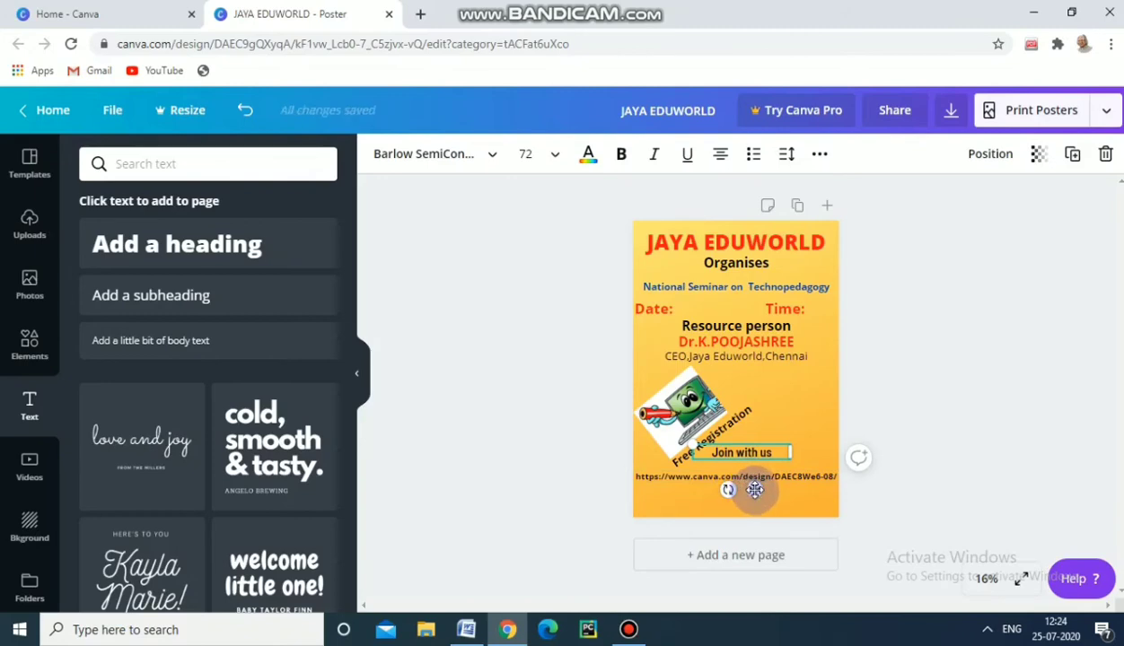
{"action": "left_click_drag", "start_coordinate": [755, 487], "coordinate": [715, 473]}
{"action": "left_click", "coordinate": [689, 478]}
{"action": "left_click", "coordinate": [690, 499]}
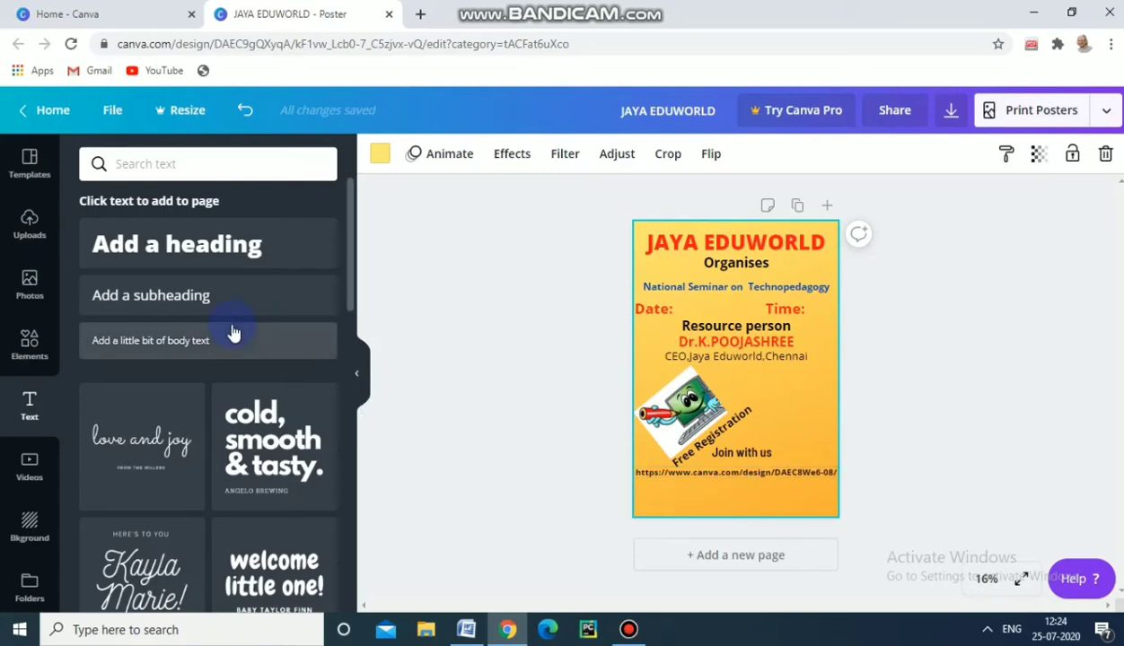
Add a body text box at the poster's bottom reading 'ALL ARE INVITED' and make it bold
{"action": "left_click", "coordinate": [223, 356]}
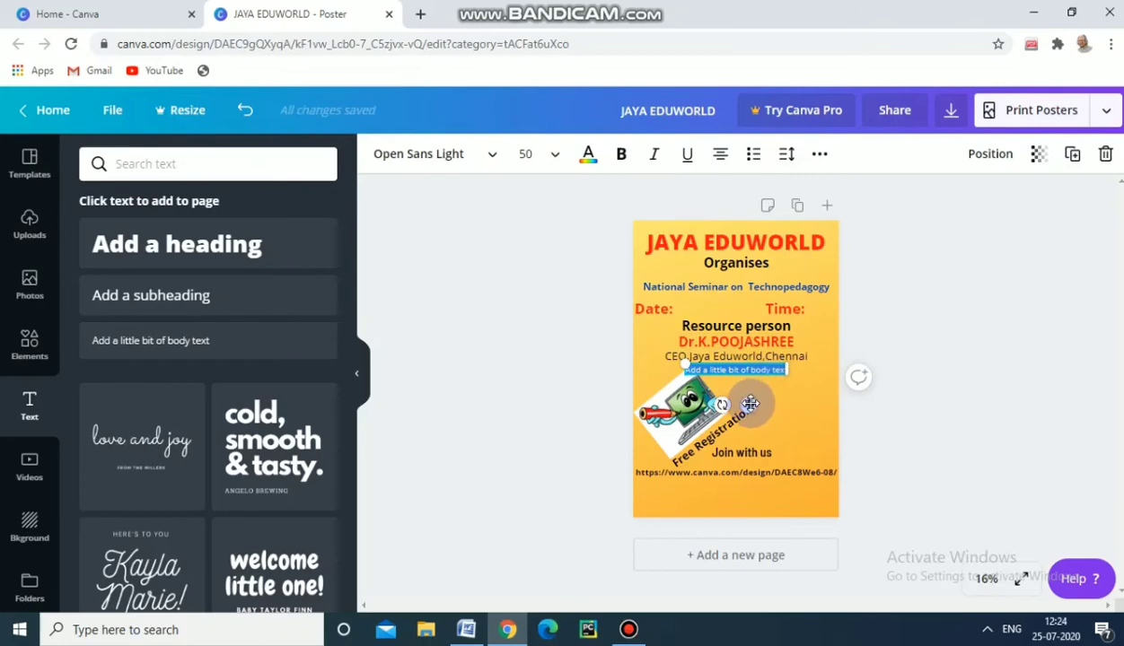
{"action": "left_click_drag", "start_coordinate": [758, 485], "coordinate": [752, 534]}
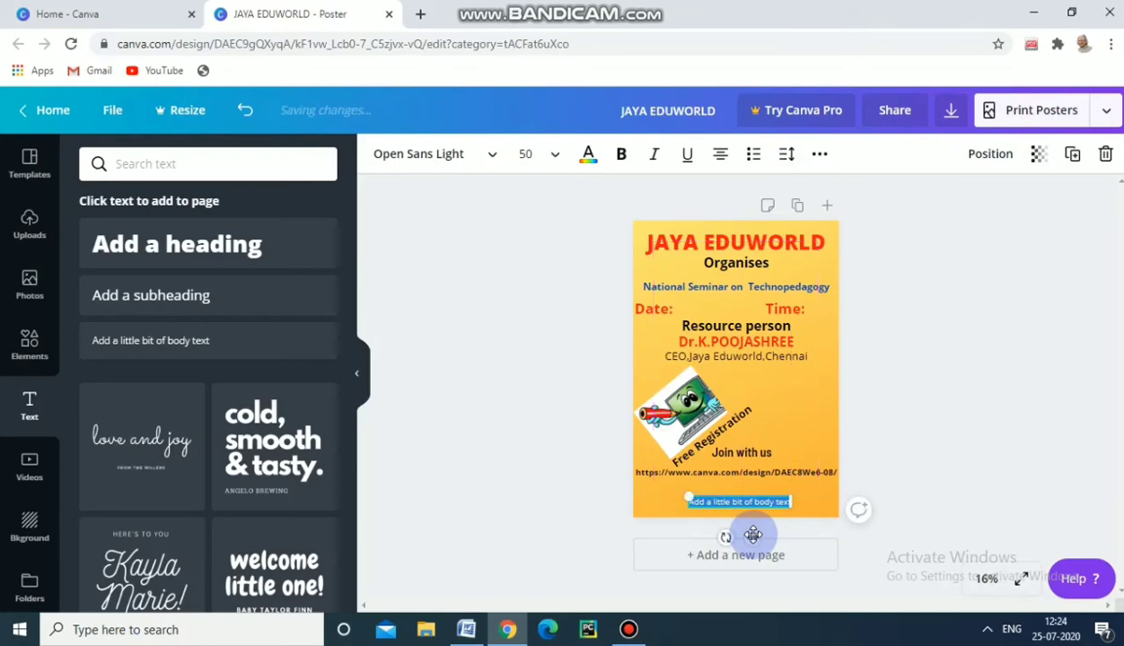
{"action": "key", "text": "BackSpace"}
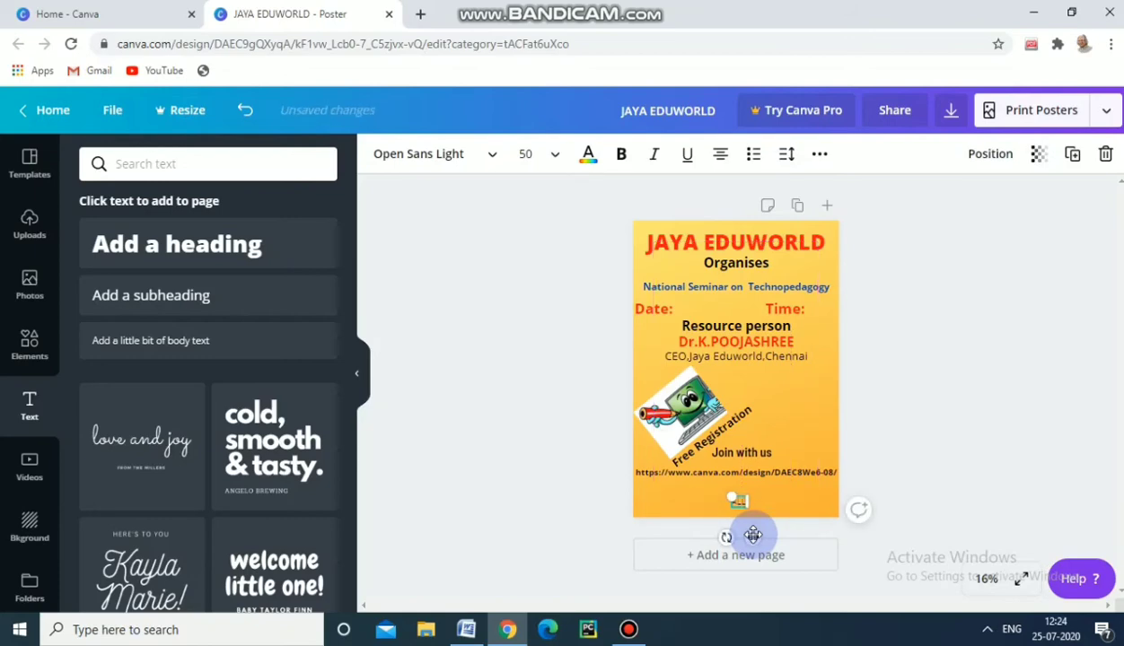
{"action": "type", "text": "ALL ARE INVITED"}
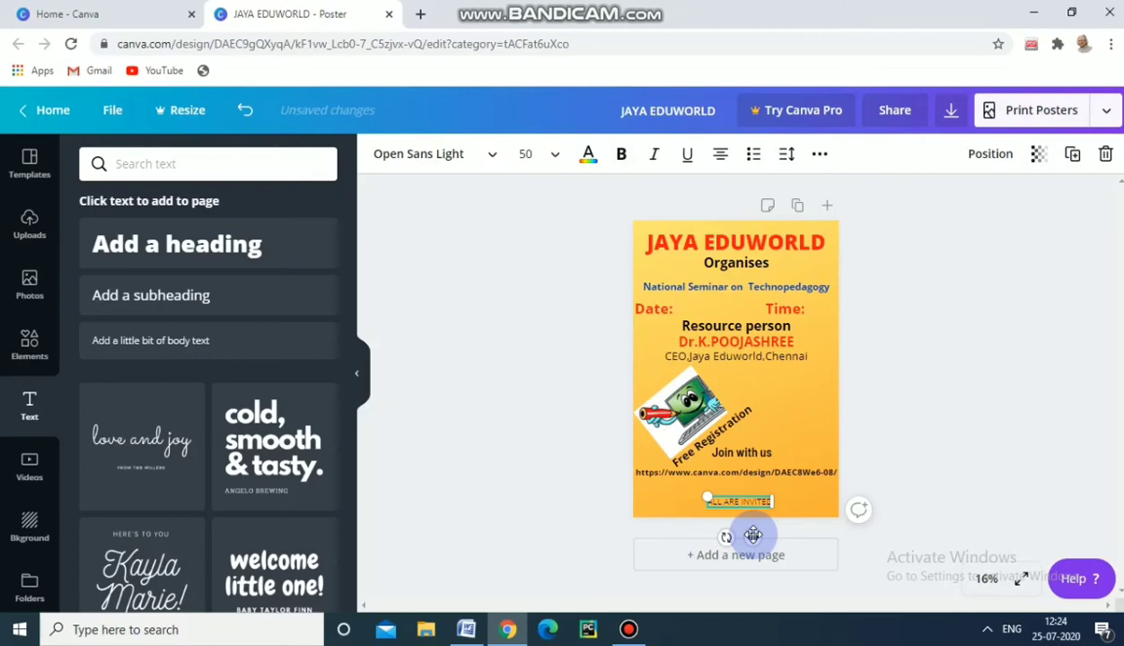
{"action": "key", "text": "ctrl+b"}
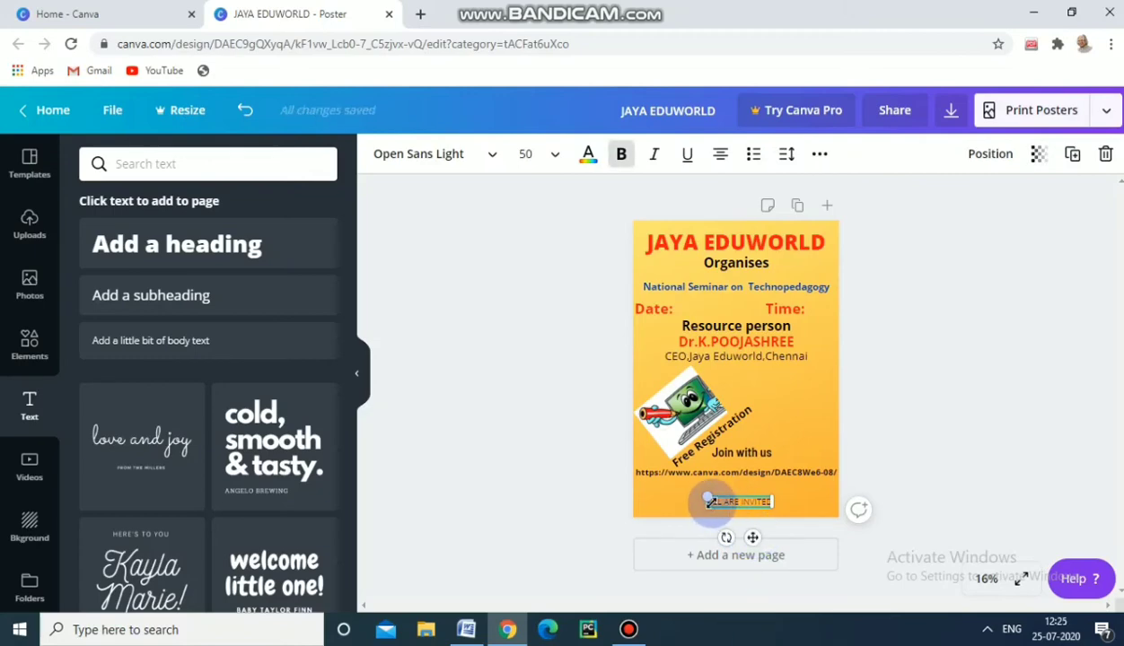
{"action": "left_click", "coordinate": [707, 500]}
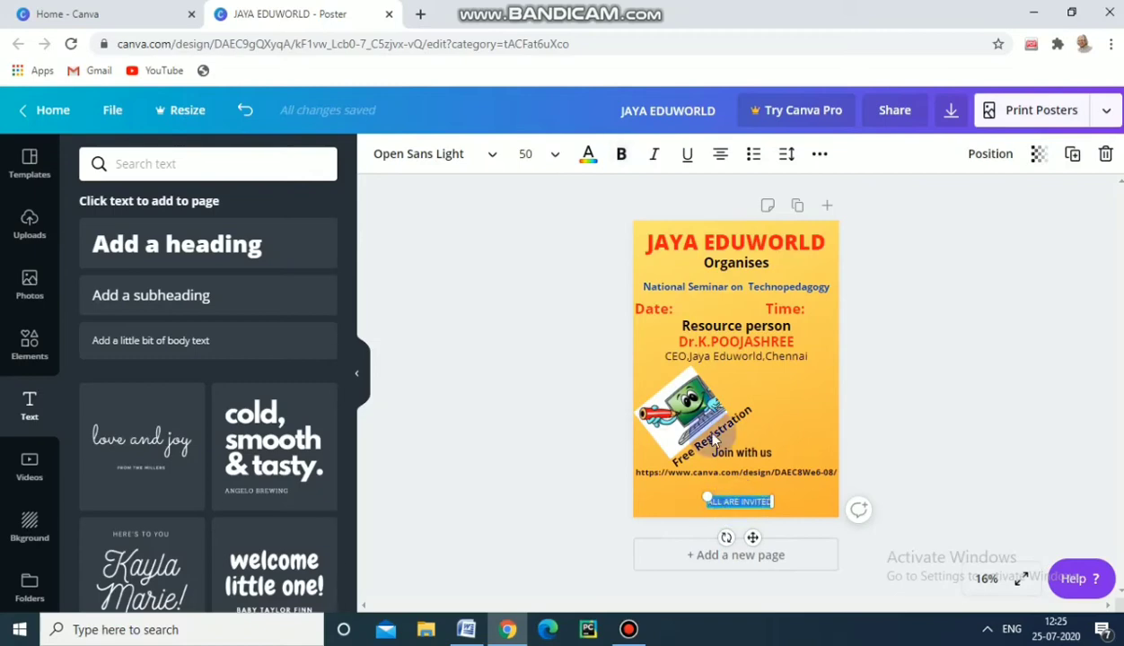
{"action": "left_click", "coordinate": [622, 156]}
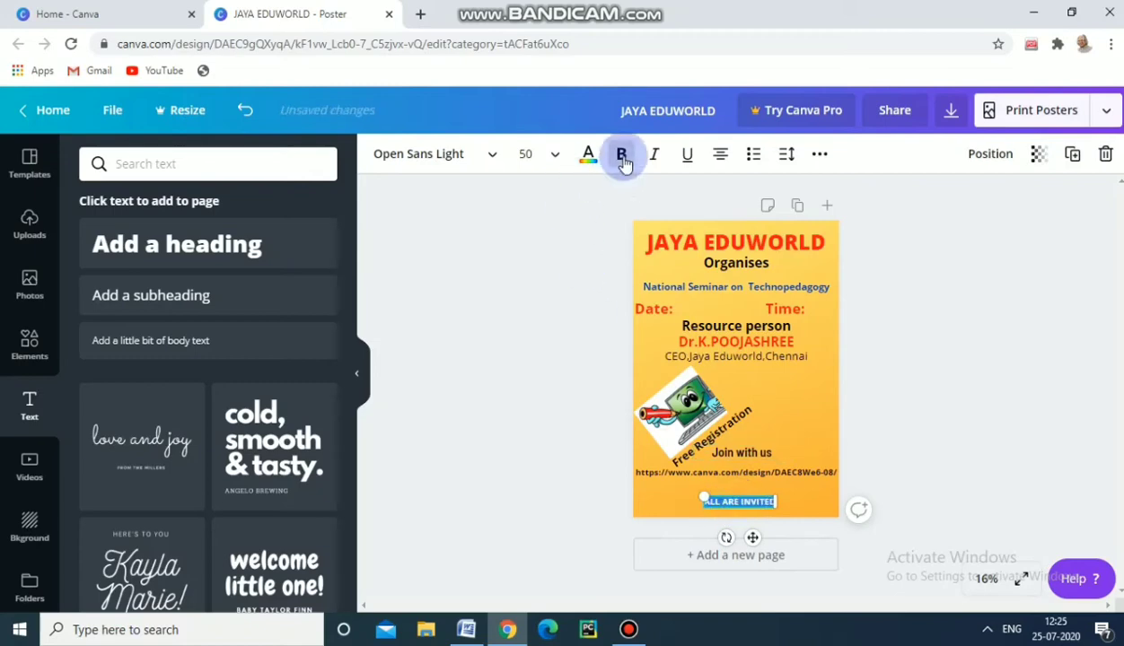
{"action": "left_click", "coordinate": [495, 157]}
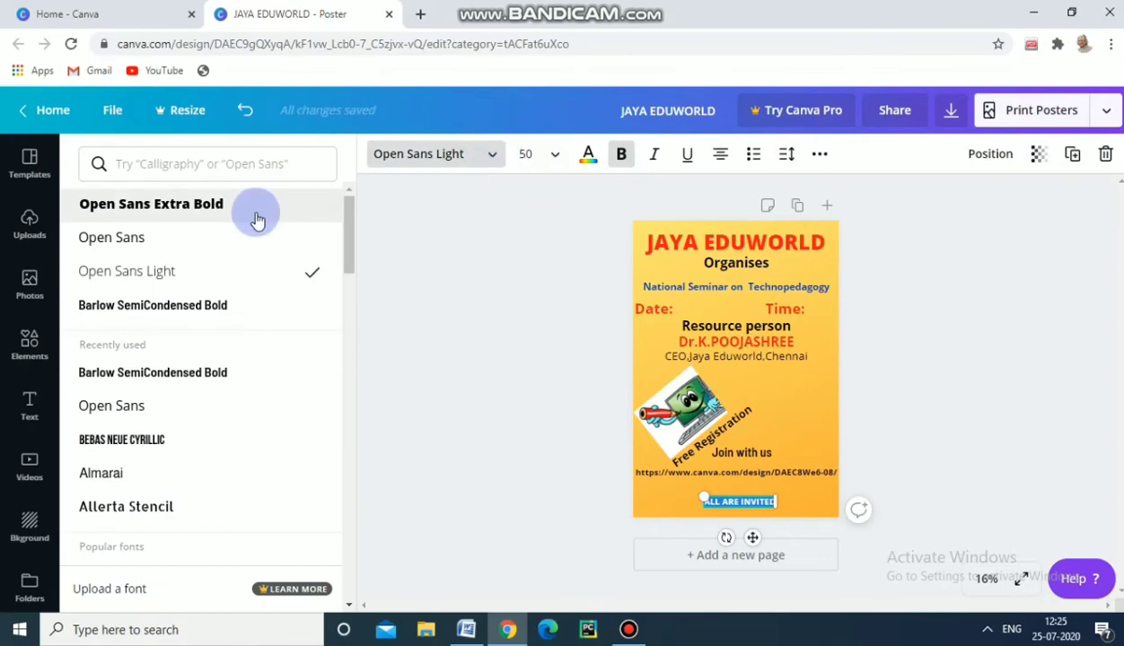
Set 'ALL ARE INVITED' to size 64 in the Barlow SemiCondensed Bold font
{"action": "left_click", "coordinate": [165, 444]}
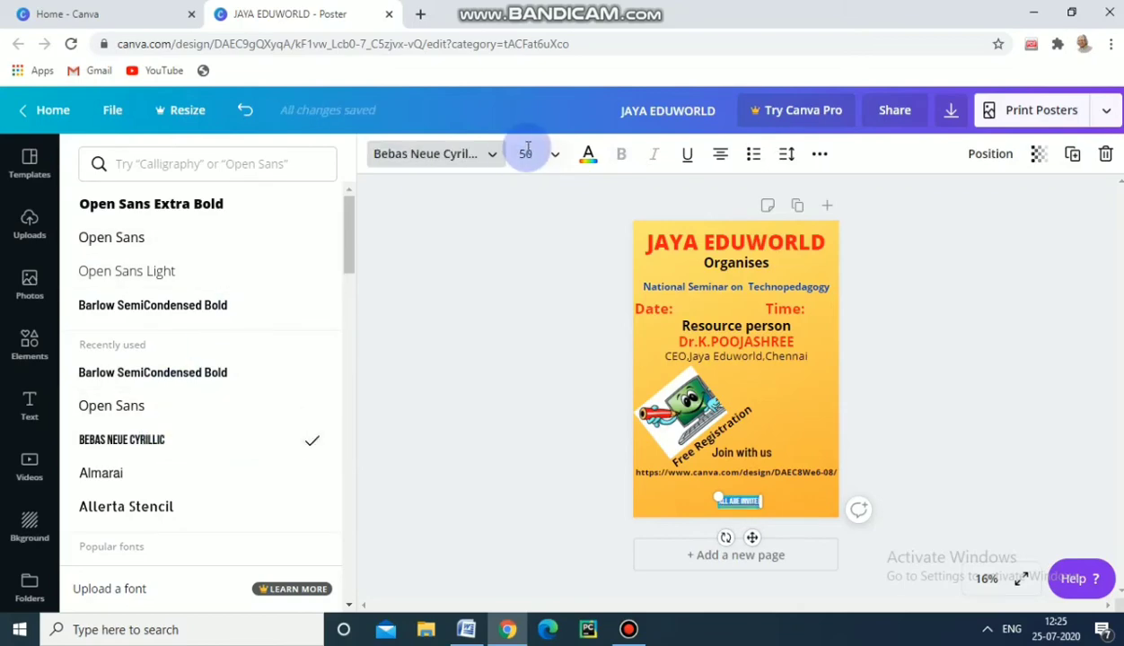
{"action": "left_click", "coordinate": [554, 158]}
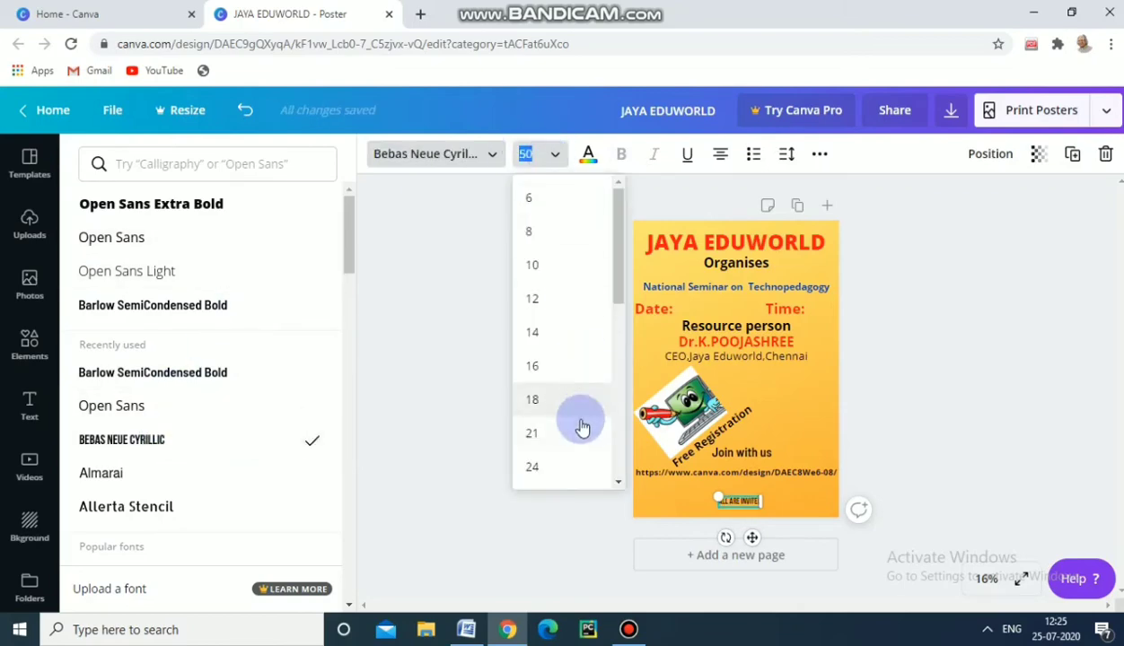
{"action": "type", "text": "64"}
{"action": "key", "text": "Return"}
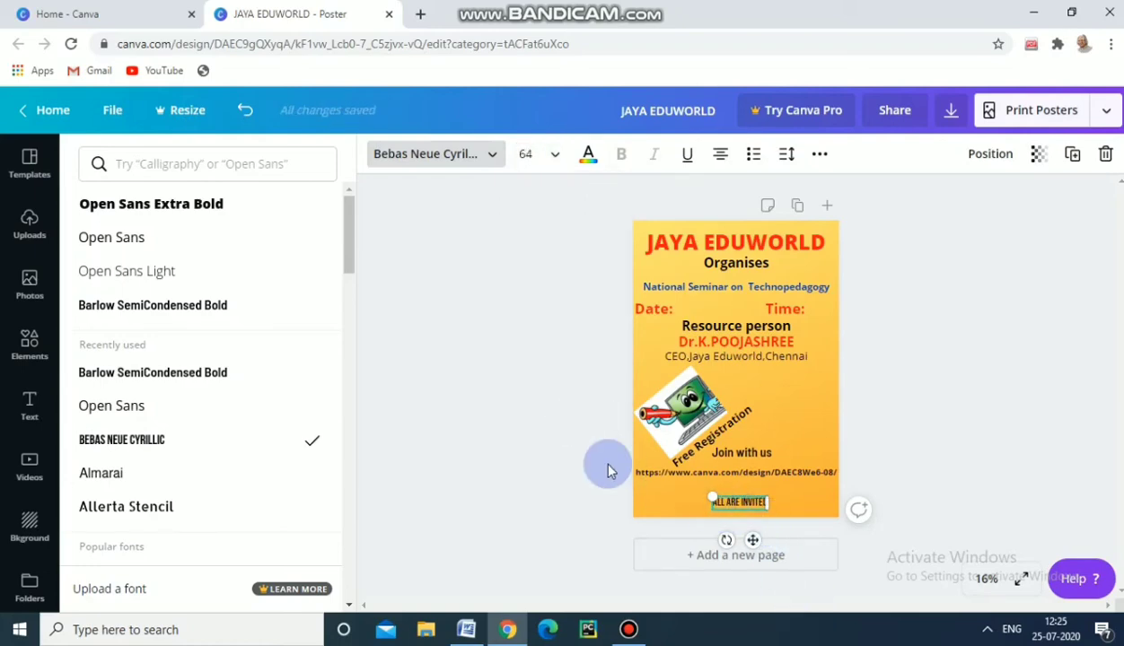
{"action": "left_click", "coordinate": [495, 155]}
{"action": "left_click", "coordinate": [495, 154]}
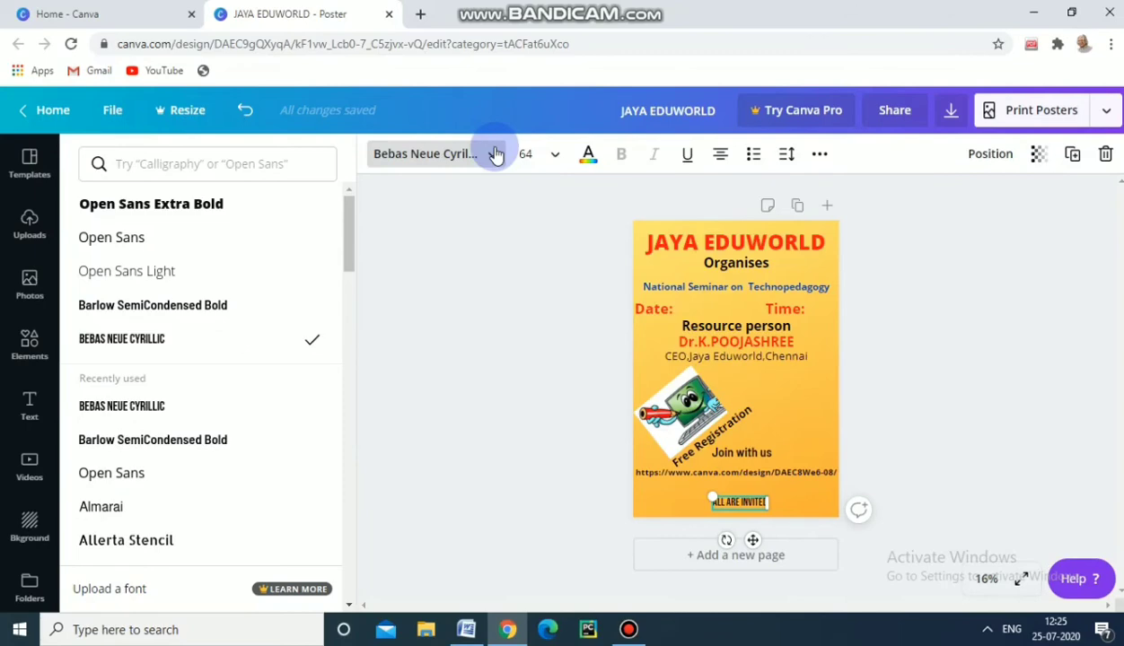
{"action": "left_click", "coordinate": [164, 310]}
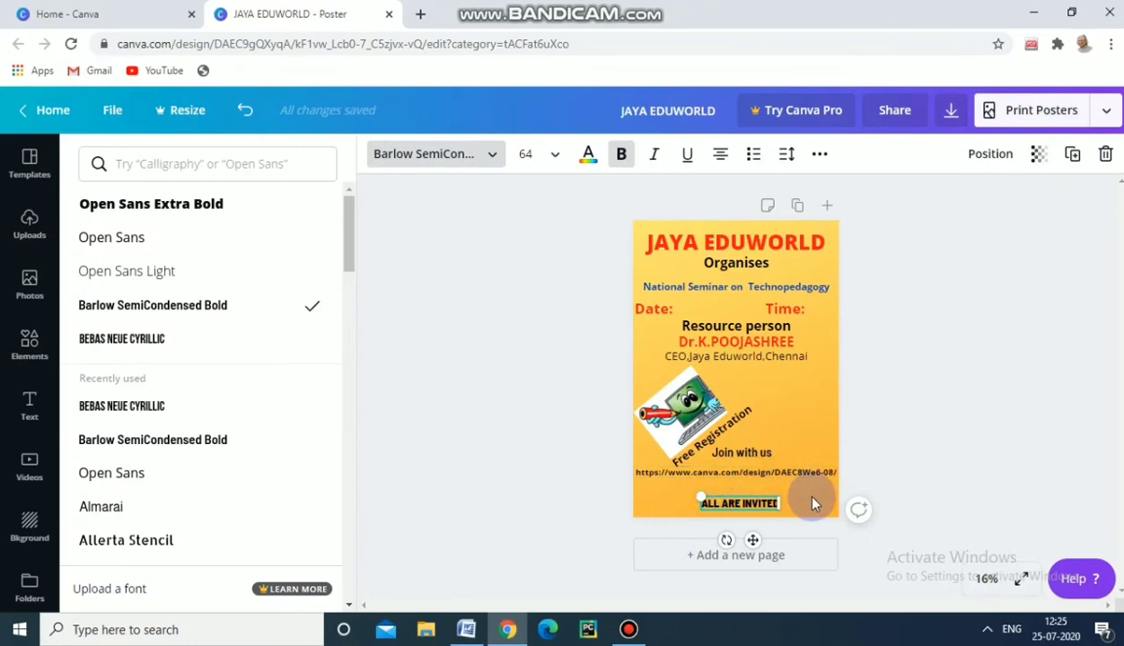
{"action": "key", "text": "Escape"}
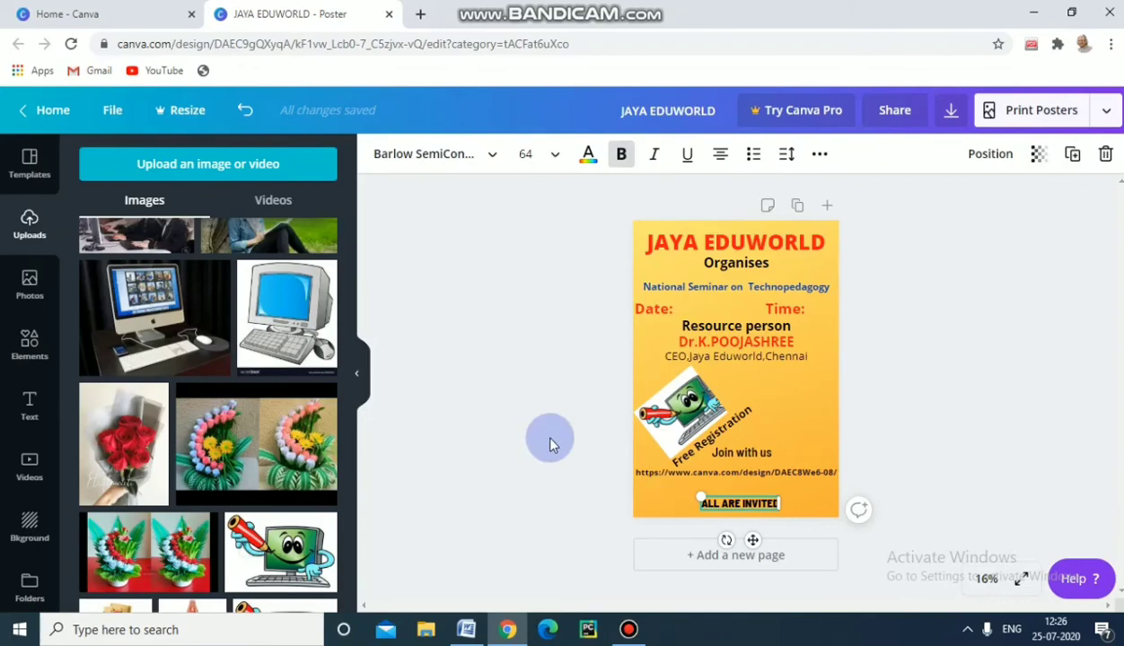
Insert the uploaded rose bouquet photo, shrink it, remove the extra copy, and place it bottom-right
{"action": "left_click", "coordinate": [409, 369]}
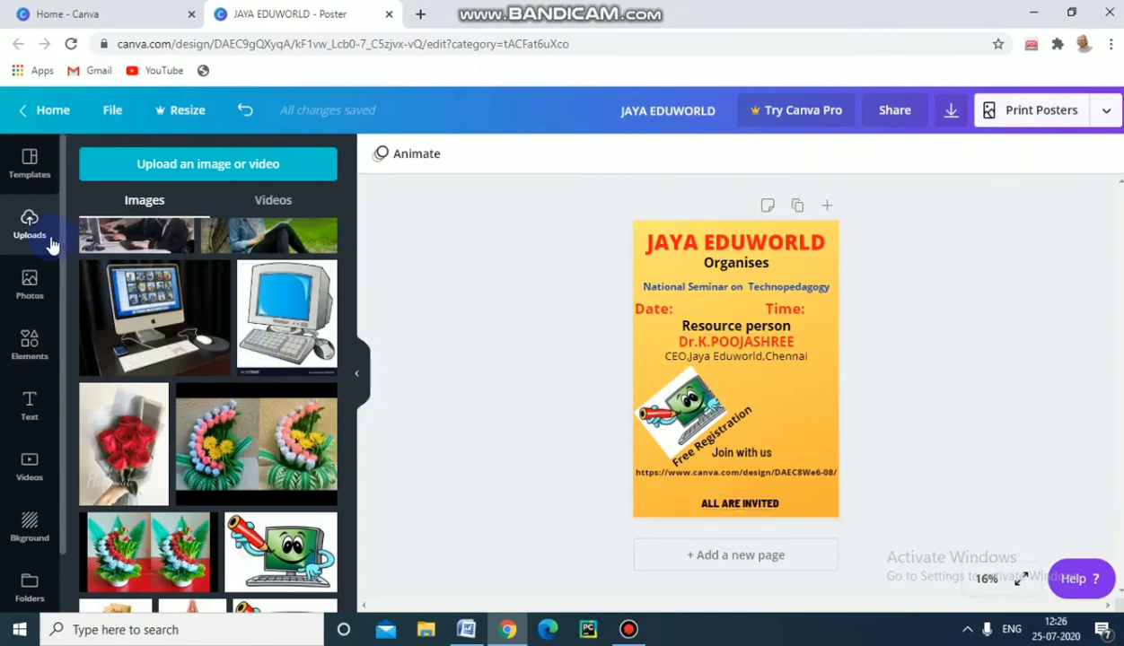
{"action": "left_click", "coordinate": [130, 444]}
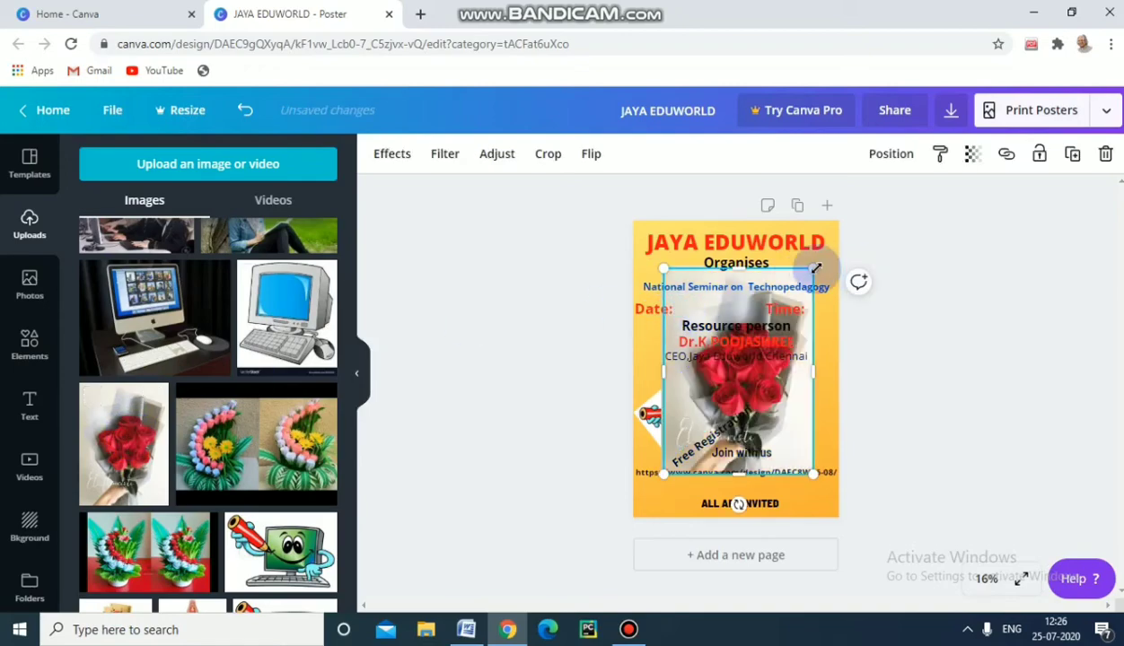
{"action": "left_click_drag", "start_coordinate": [814, 268], "coordinate": [767, 434]}
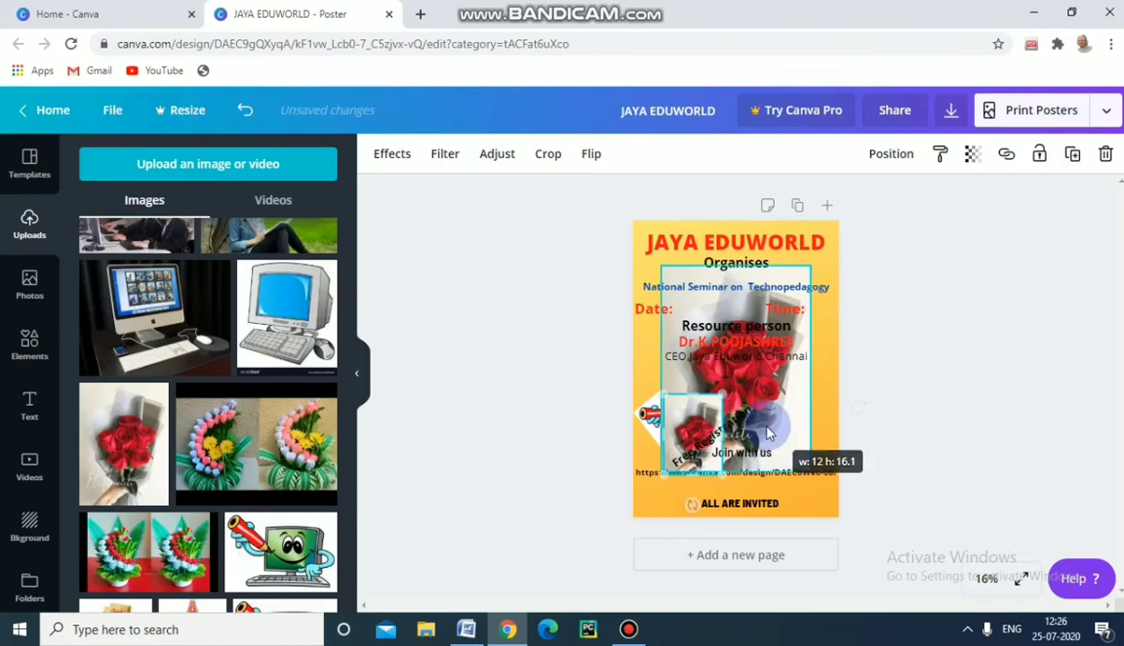
{"action": "left_click", "coordinate": [788, 384]}
{"action": "key", "text": "Delete"}
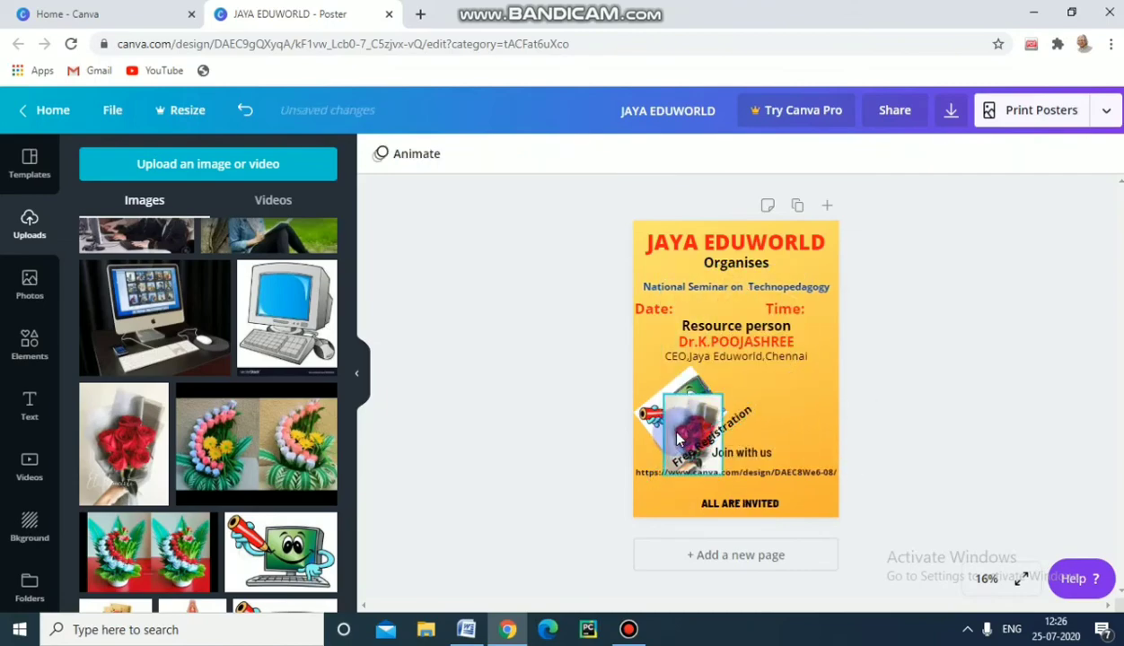
{"action": "left_click", "coordinate": [677, 427]}
{"action": "mouse_move", "coordinate": [817, 489]}
{"action": "left_mouse_down"}
{"action": "mouse_move", "coordinate": [834, 503]}
{"action": "mouse_move", "coordinate": [807, 496]}
{"action": "mouse_move", "coordinate": [788, 471]}
{"action": "mouse_move", "coordinate": [806, 441]}
{"action": "mouse_move", "coordinate": [830, 445]}
{"action": "mouse_move", "coordinate": [820, 483]}
{"action": "mouse_move", "coordinate": [804, 493]}
{"action": "mouse_move", "coordinate": [820, 494]}
{"action": "left_mouse_up"}
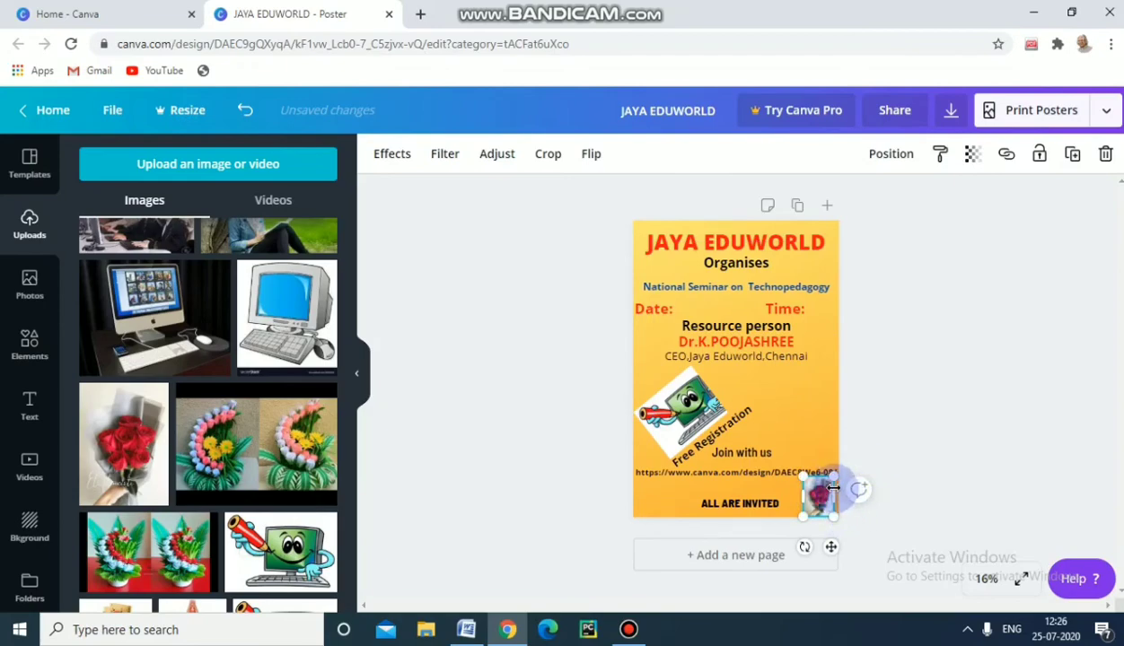
{"action": "left_click_drag", "start_coordinate": [831, 481], "coordinate": [827, 490]}
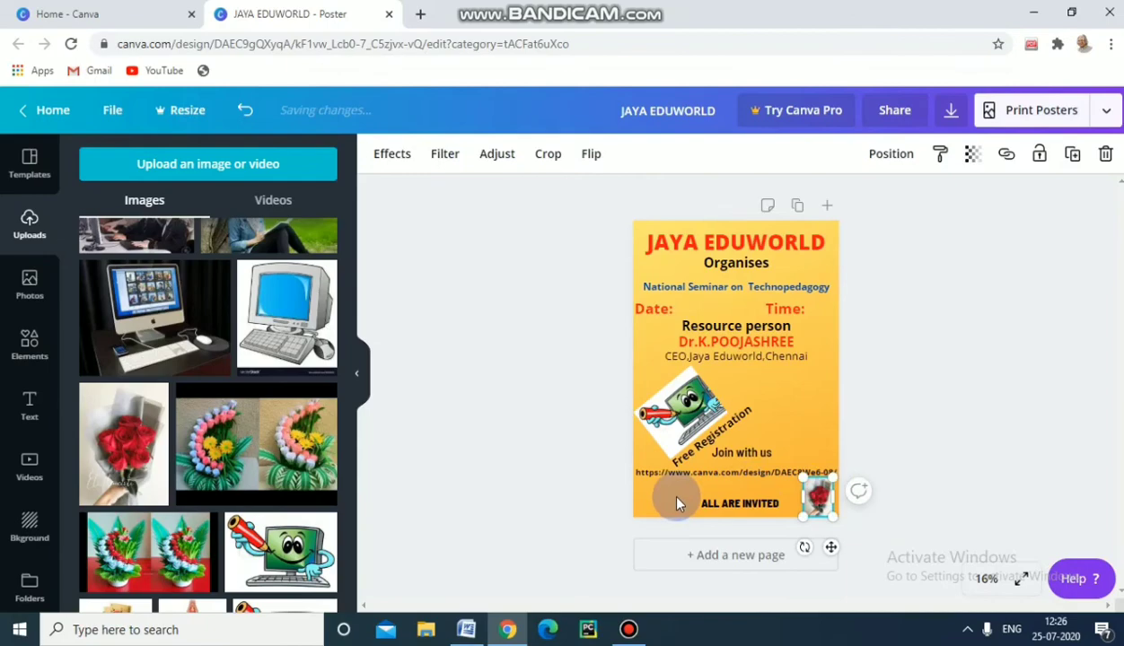
{"action": "left_click", "coordinate": [677, 502]}
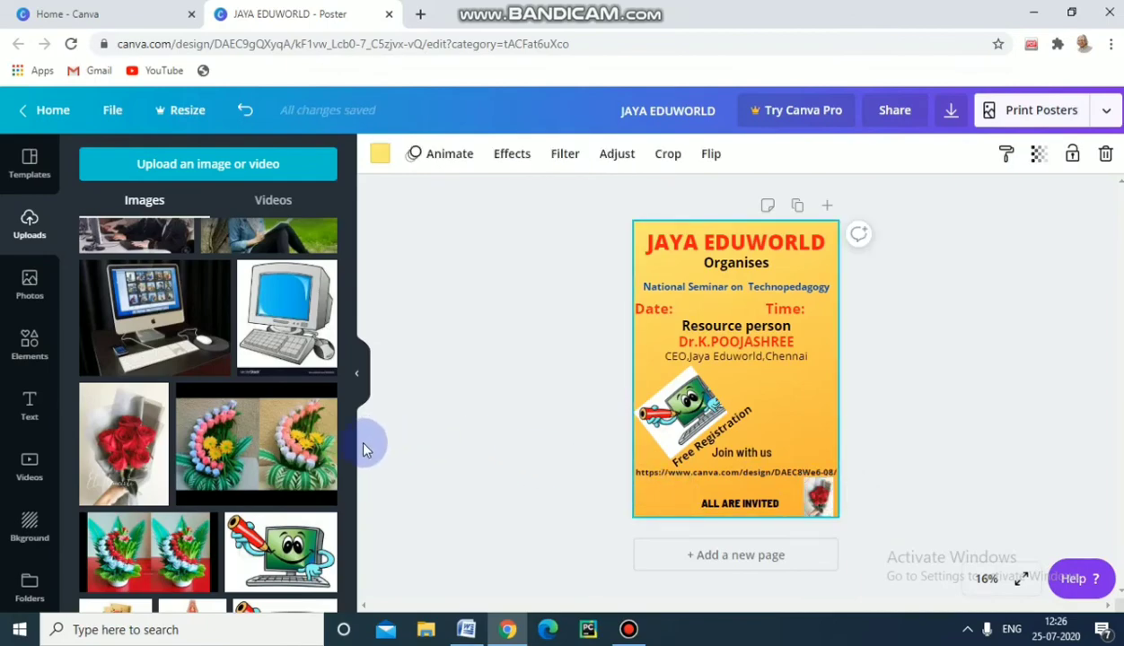
Insert the uploaded handshake photo, keep one copy, and shrink it into the bottom-left corner
{"action": "left_click_drag", "start_coordinate": [351, 446], "coordinate": [351, 361]}
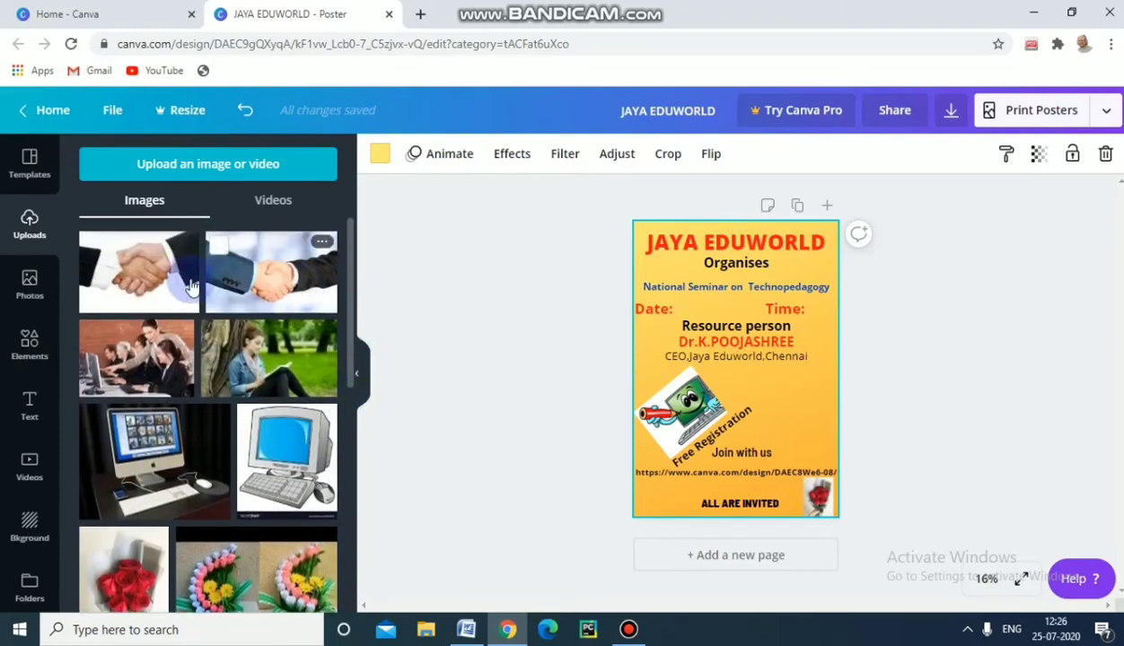
{"action": "left_click", "coordinate": [161, 287]}
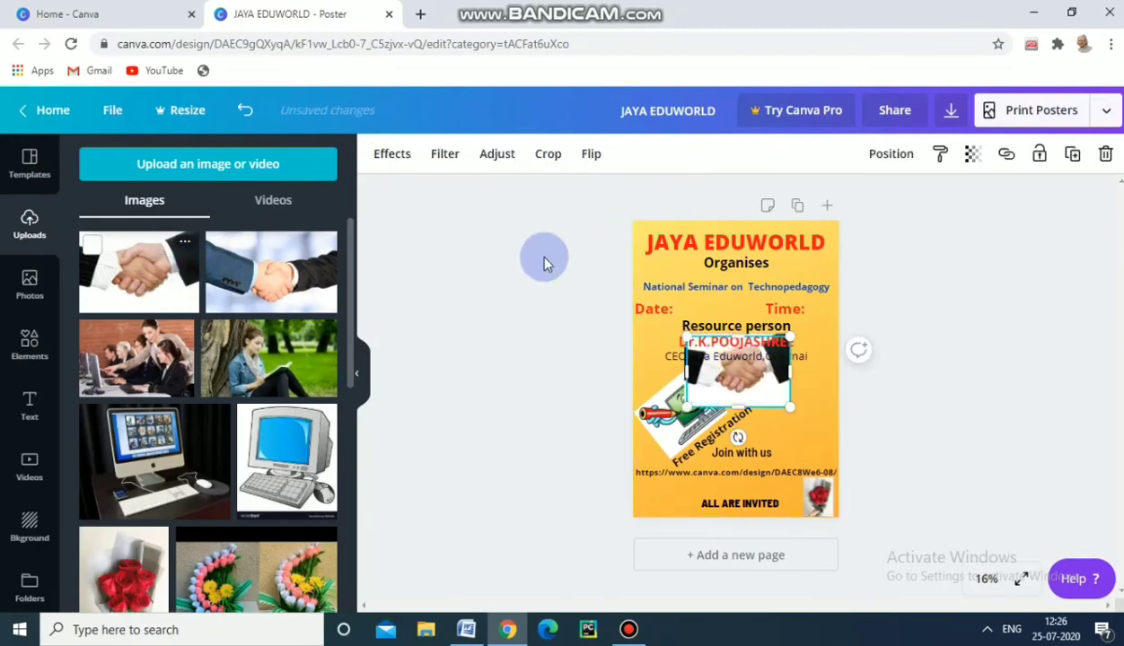
{"action": "key", "text": "ctrl+d"}
{"action": "left_click_drag", "start_coordinate": [699, 426], "coordinate": [694, 482]}
{"action": "left_click", "coordinate": [775, 395]}
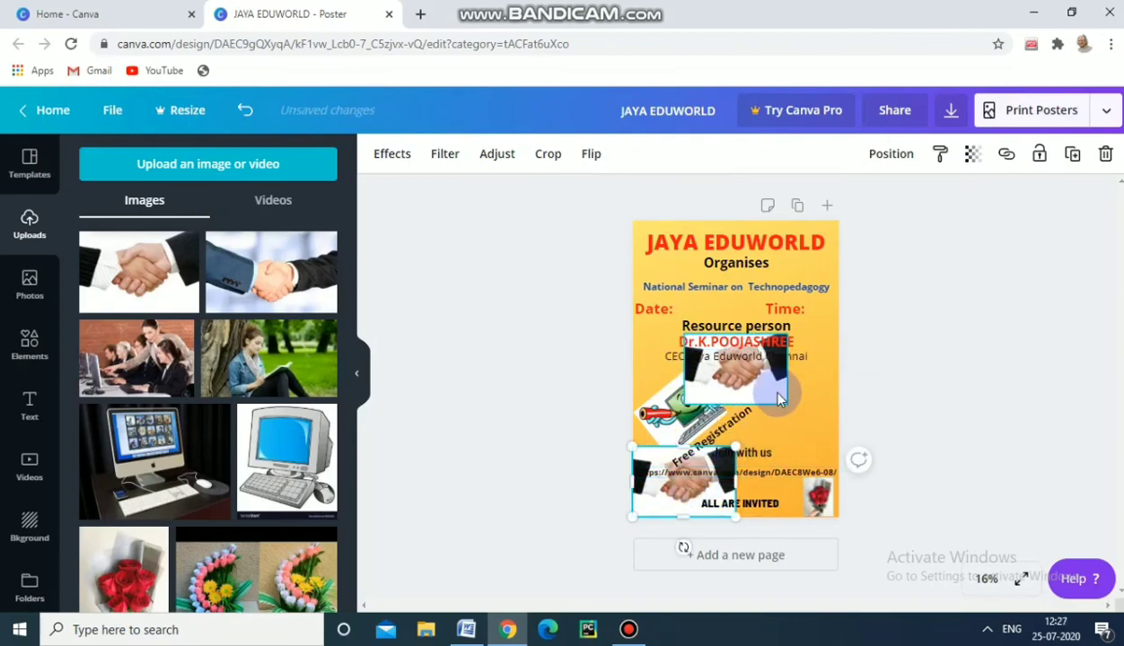
{"action": "key", "text": "Delete"}
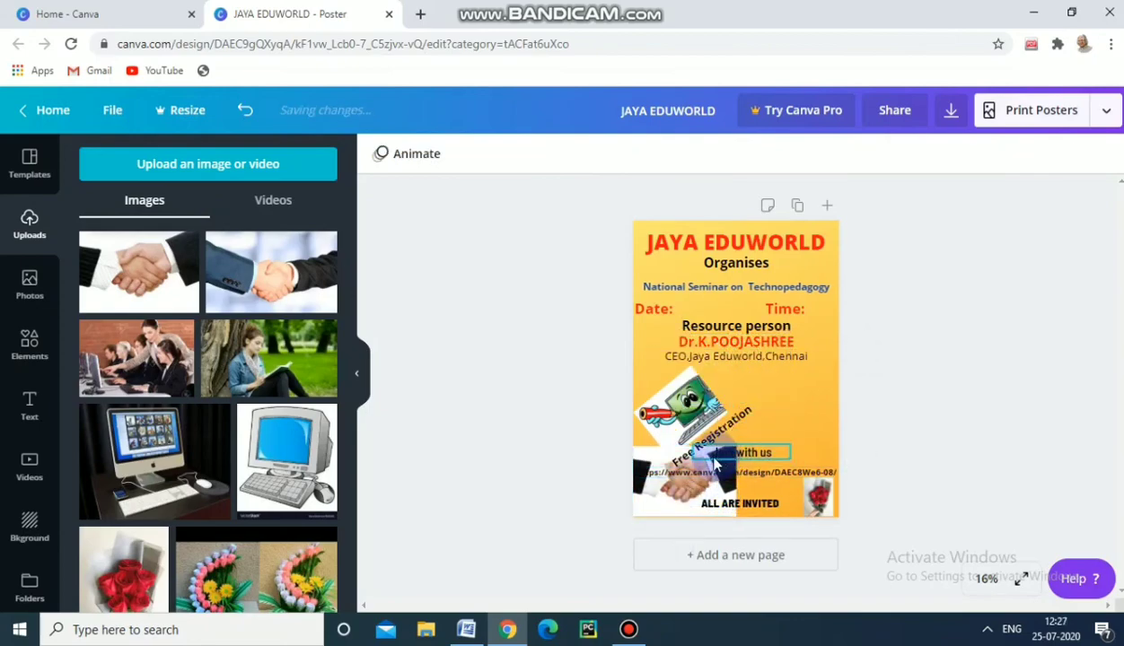
{"action": "left_click", "coordinate": [642, 460]}
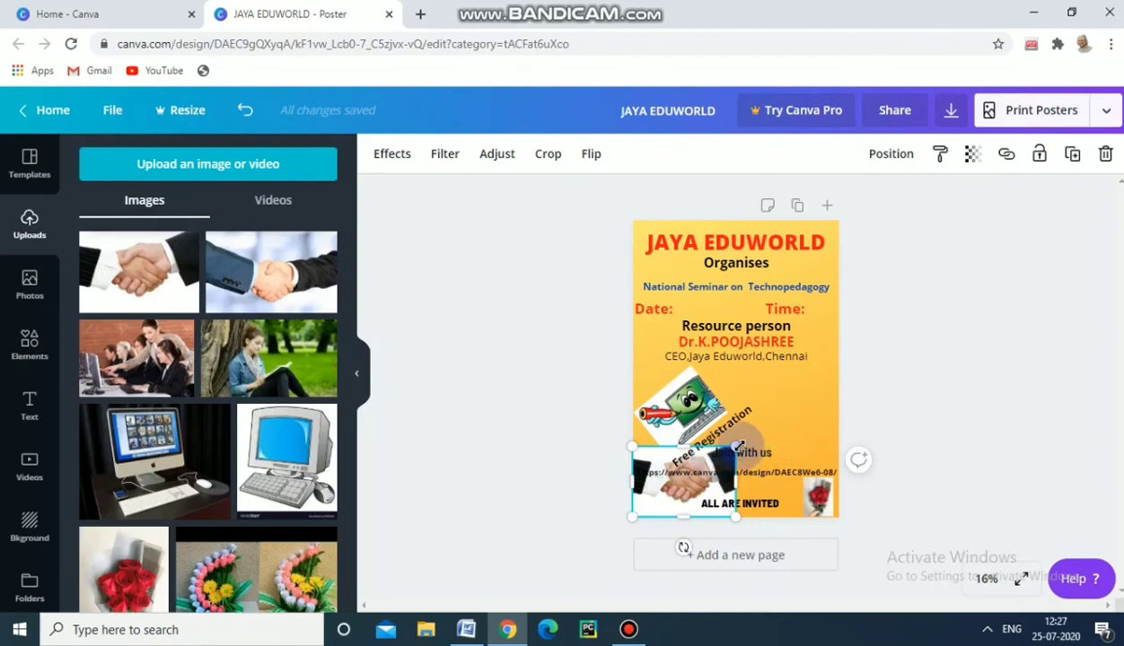
{"action": "left_click_drag", "start_coordinate": [736, 446], "coordinate": [685, 500]}
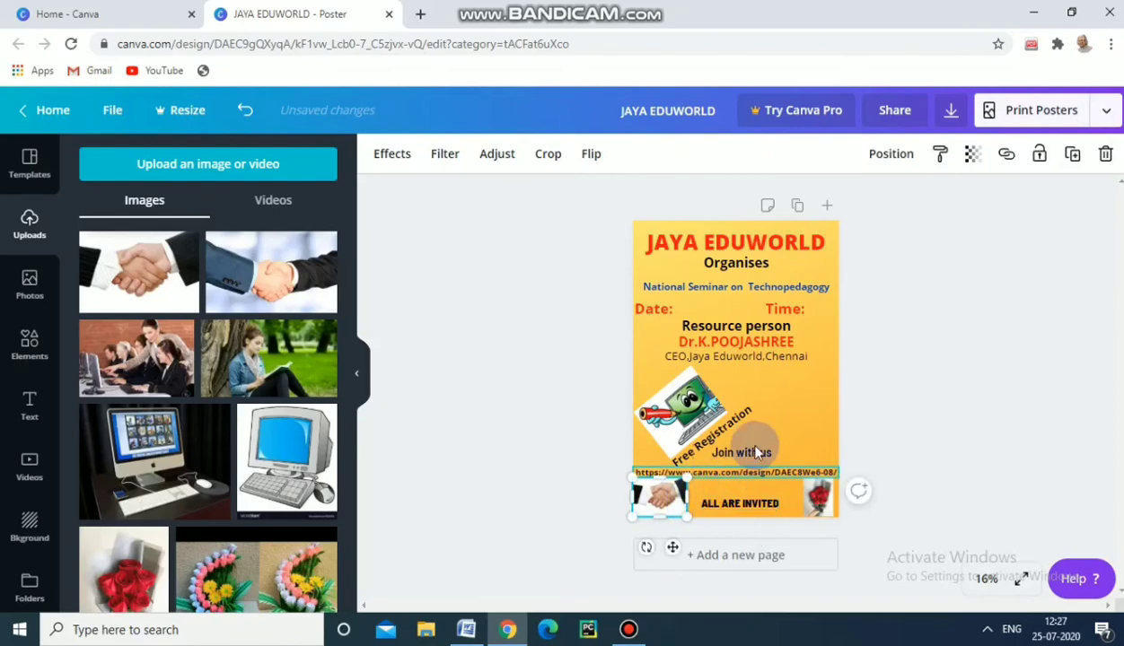
{"action": "left_click", "coordinate": [794, 402]}
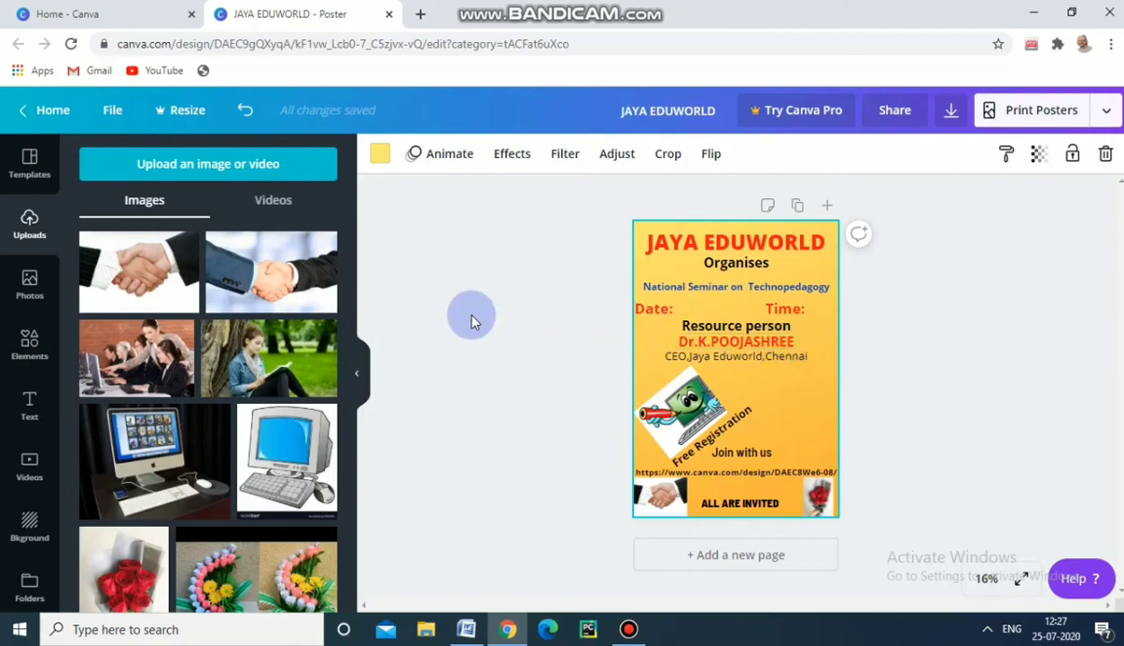
Apply the soft pink textured background from the Background panel
{"action": "left_click", "coordinate": [31, 534]}
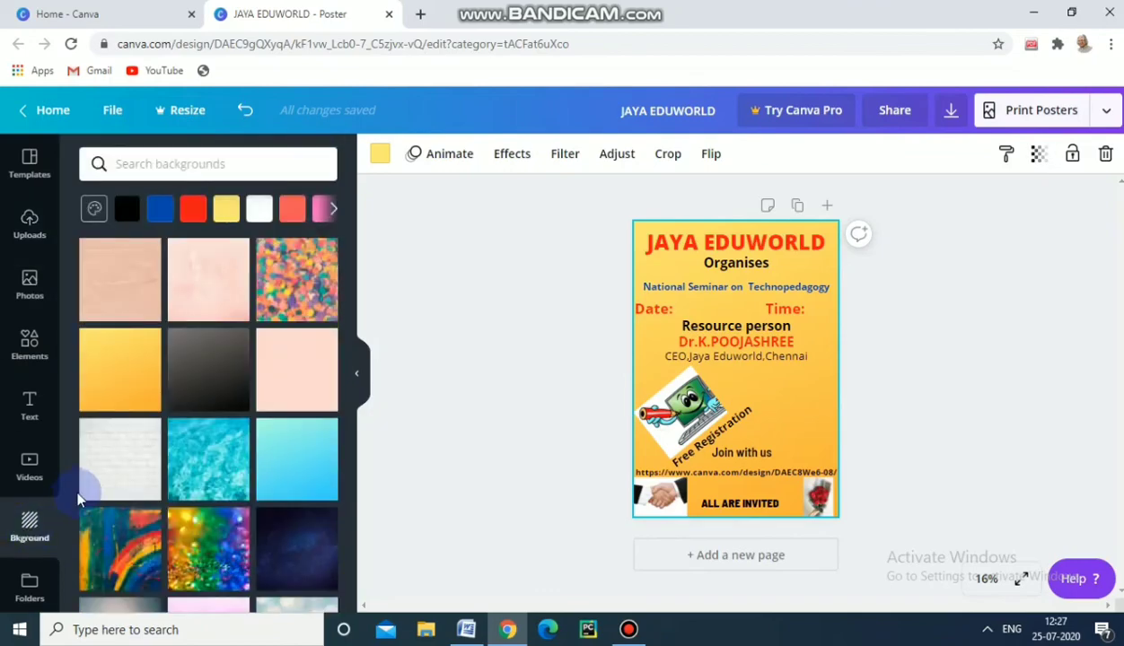
{"action": "left_click", "coordinate": [218, 295]}
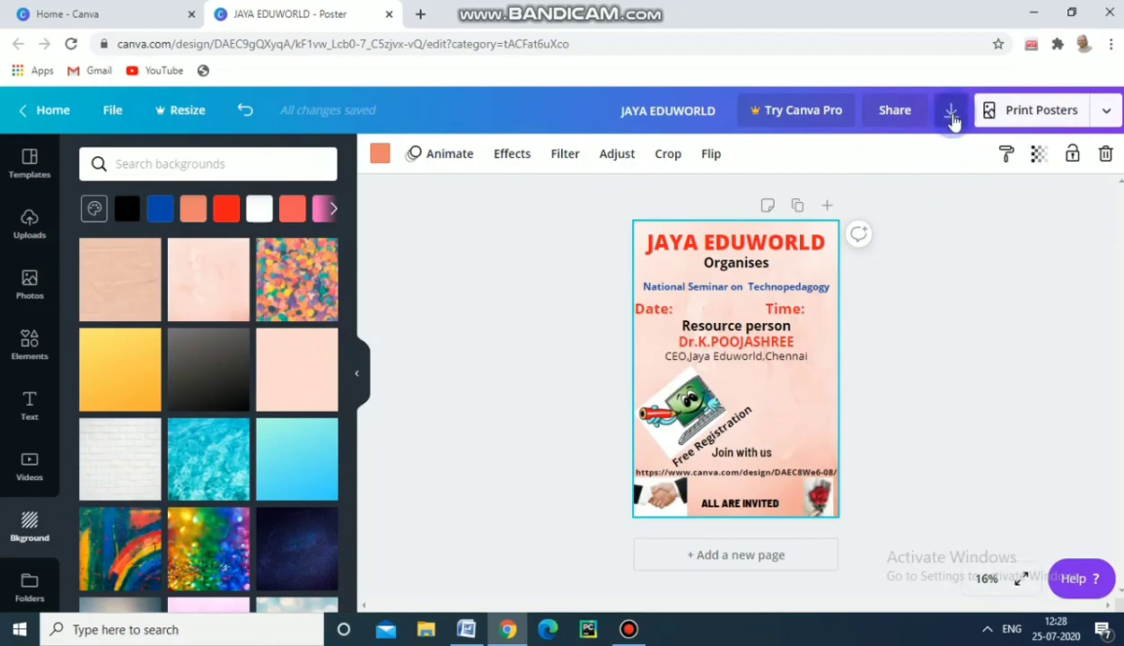
Download the poster as a PDF Print file and dismiss the confirmation
{"action": "left_click", "coordinate": [953, 115]}
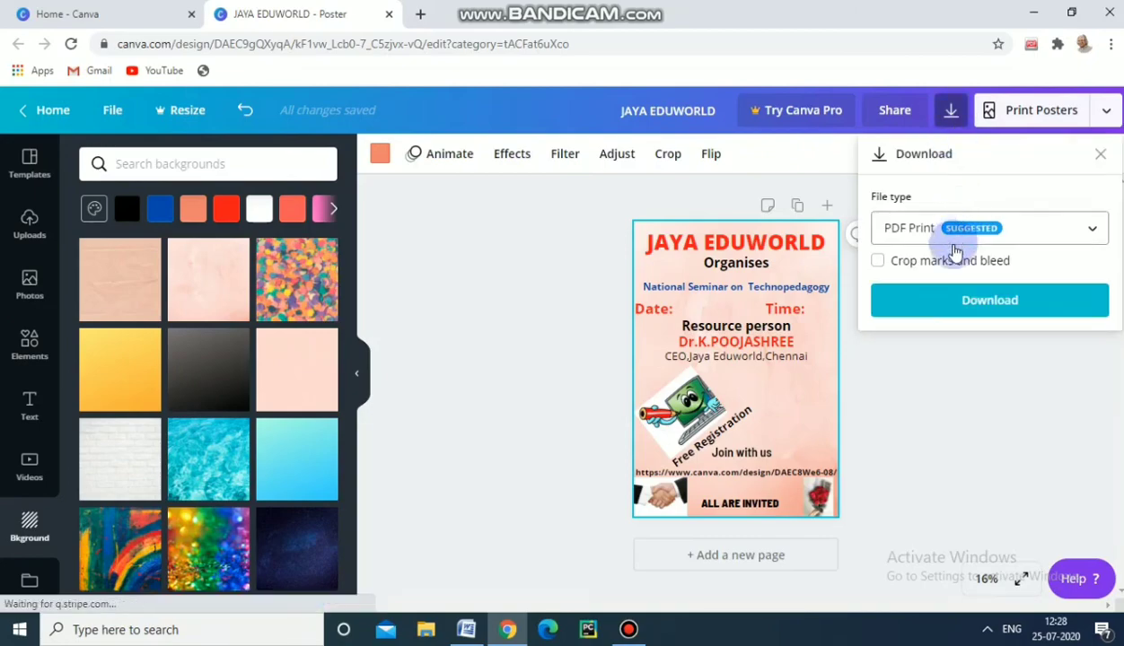
{"action": "left_click", "coordinate": [978, 309]}
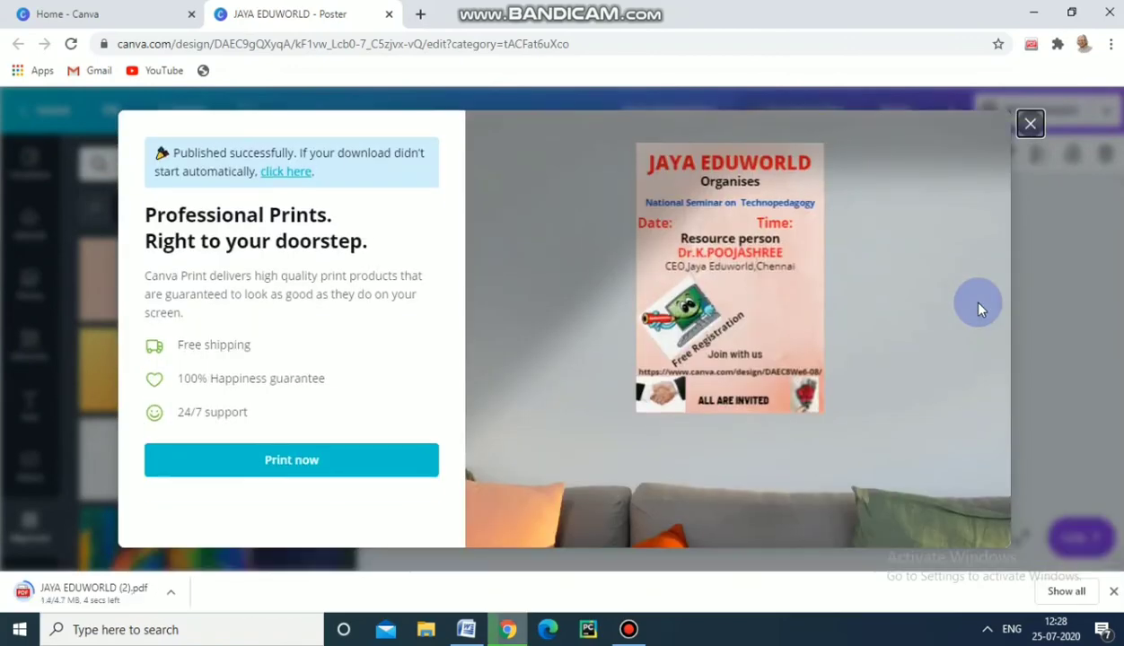
{"action": "left_click", "coordinate": [1029, 125]}
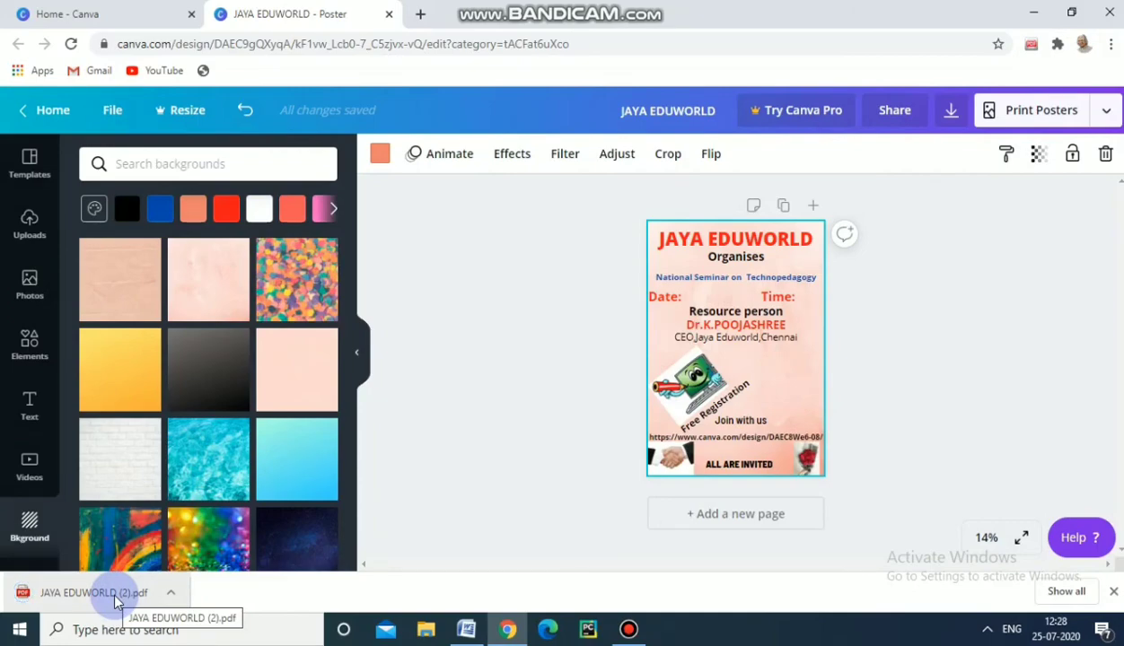
{"action": "left_click", "coordinate": [93, 592]}
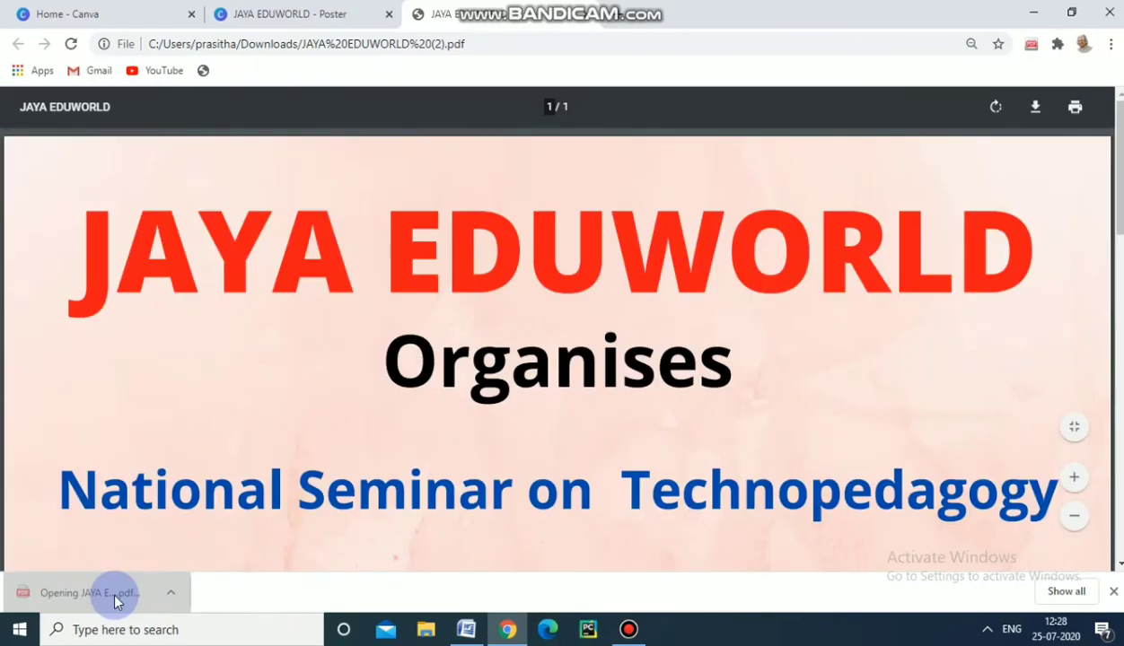
{"action": "double_click", "coordinate": [758, 291]}
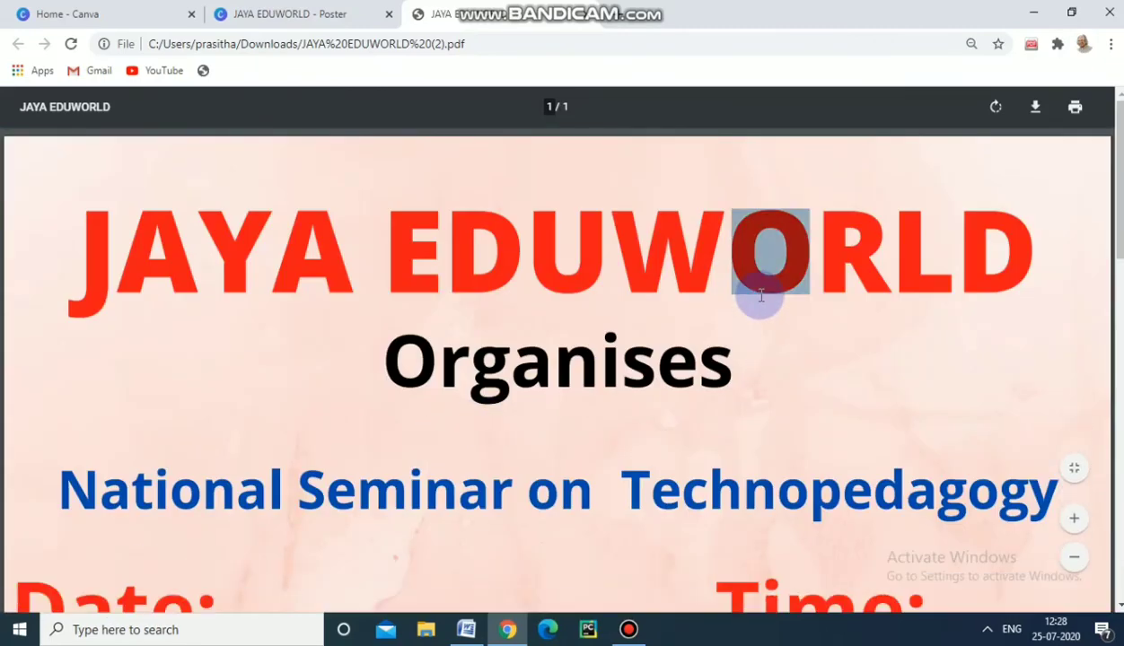
{"action": "left_click", "coordinate": [922, 195]}
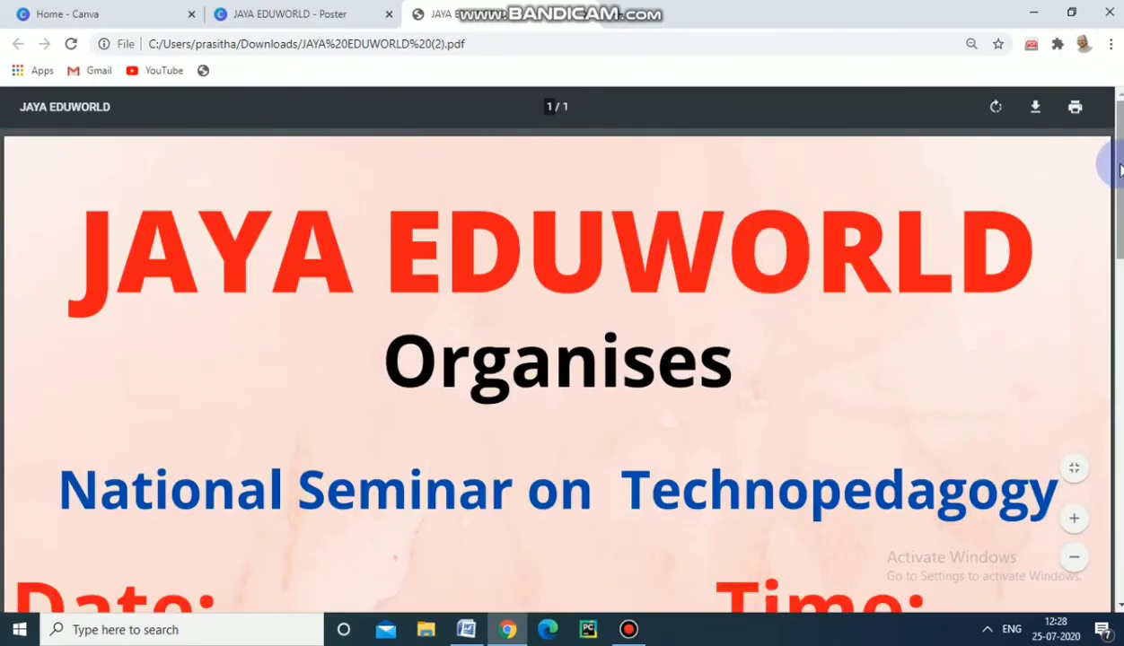
{"action": "left_click_drag", "start_coordinate": [1119, 171], "coordinate": [764, 128]}
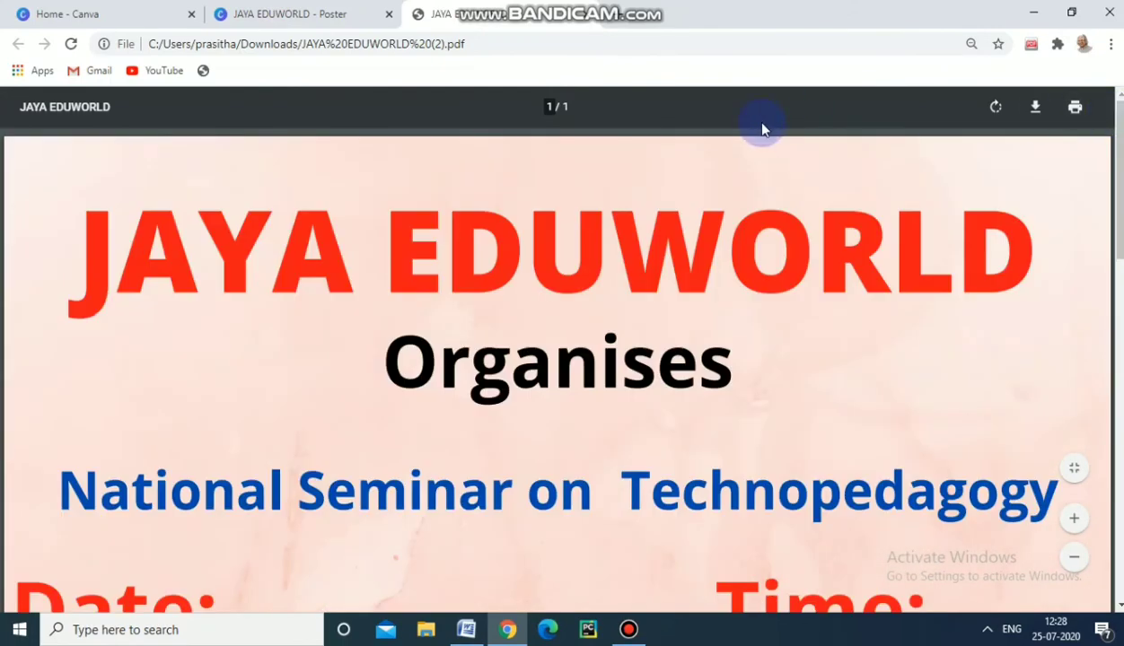
{"action": "left_click", "coordinate": [582, 15]}
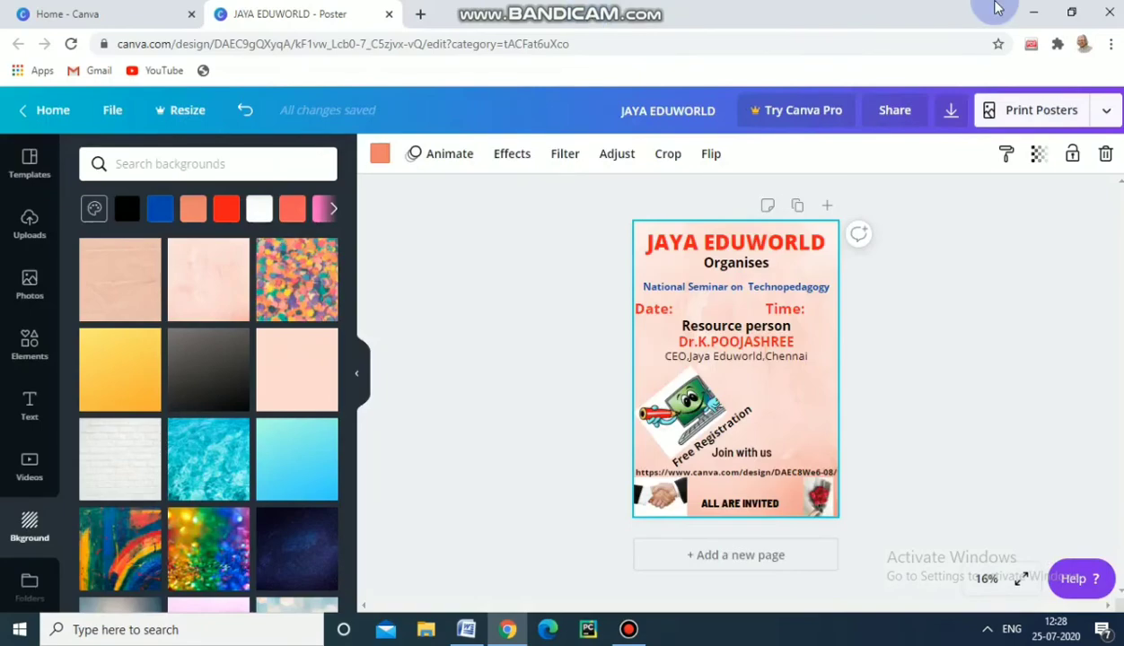
Minimize Chrome, open File Explorer's Downloads folder, and select the JAYA EDUWORLD (2) PDF
{"action": "left_click", "coordinate": [1037, 13]}
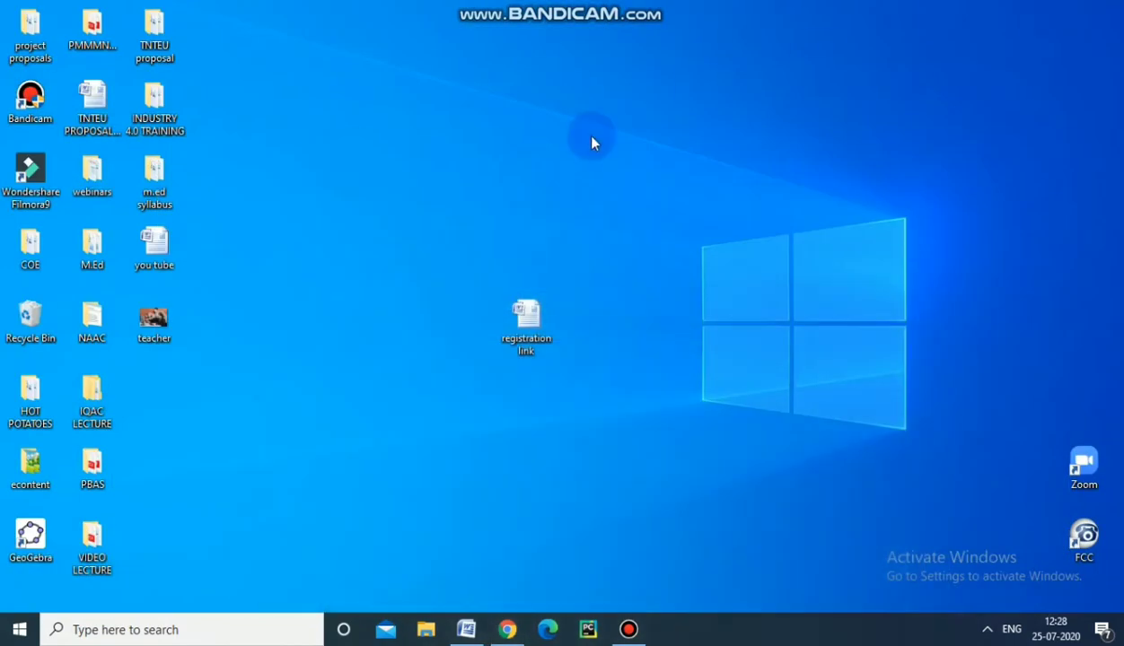
{"action": "left_click", "coordinate": [425, 631]}
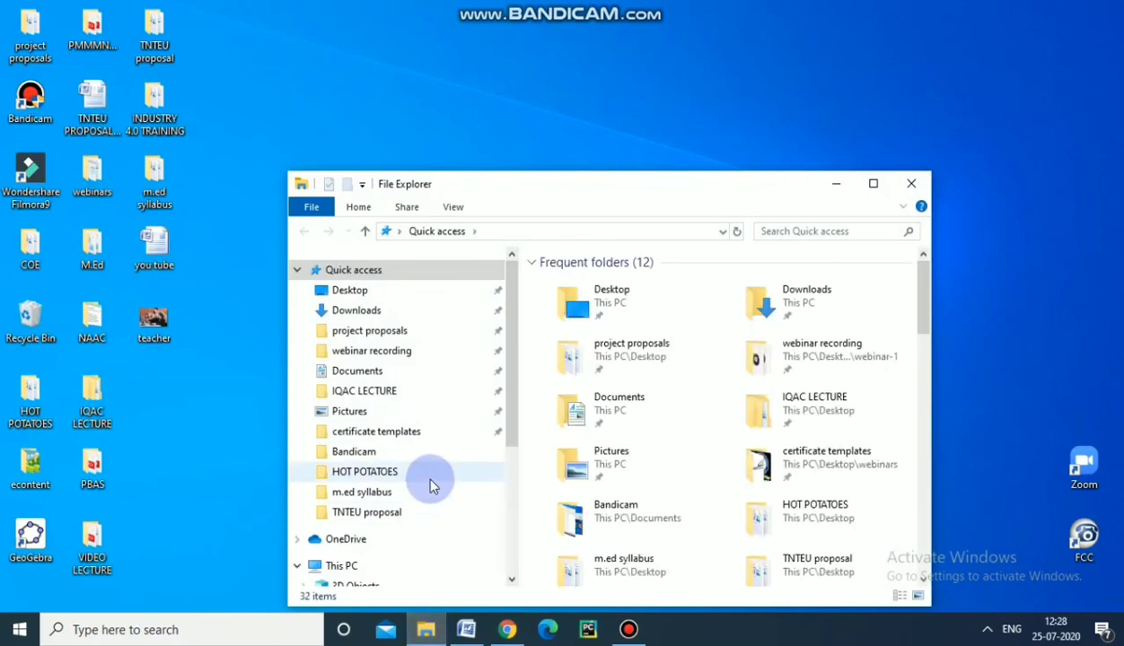
{"action": "left_click", "coordinate": [417, 320]}
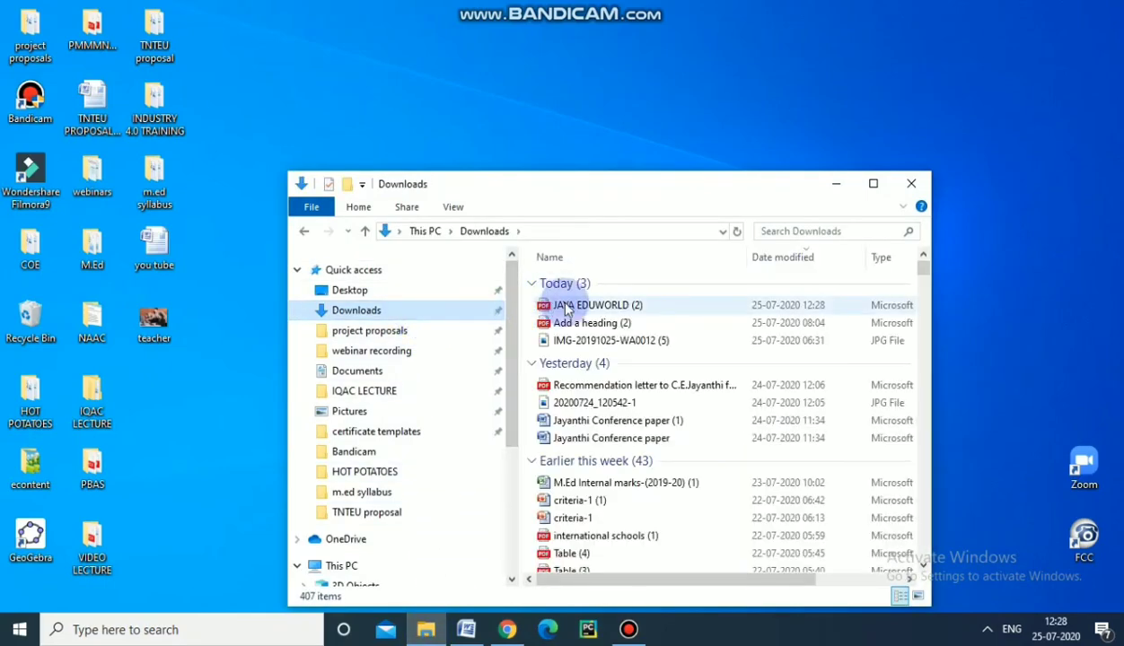
{"action": "left_click", "coordinate": [567, 310]}
{"action": "left_click", "coordinate": [566, 306]}
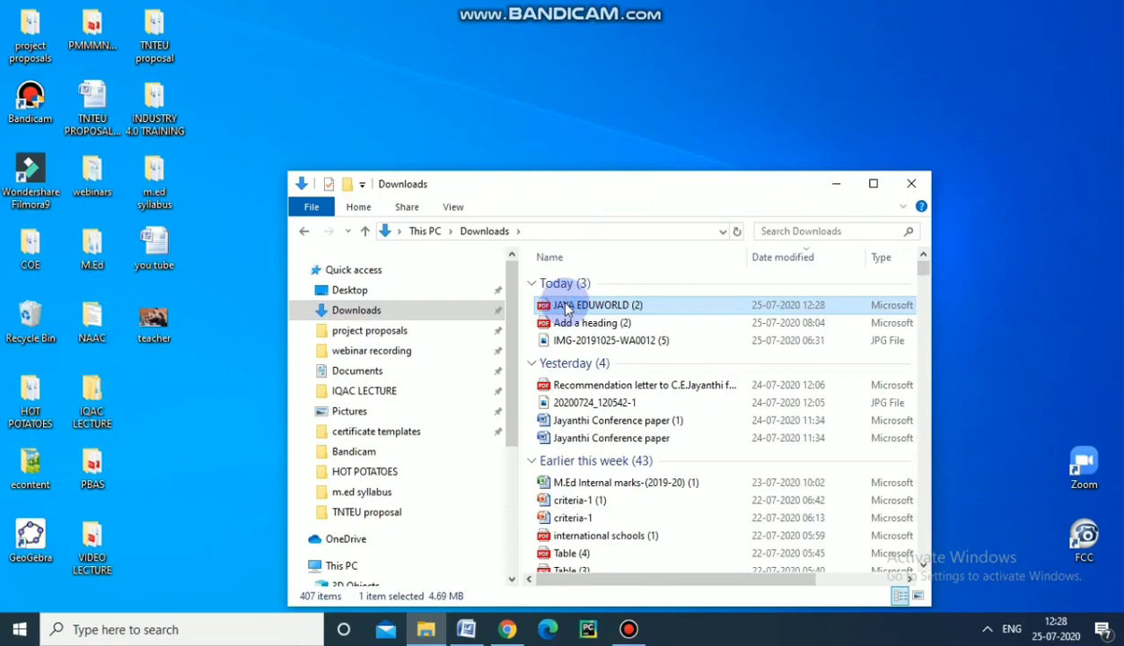
Open JAYA EDUWORLD (2).pdf in Edge and fit the whole poster page in view
{"action": "double_click", "coordinate": [635, 305]}
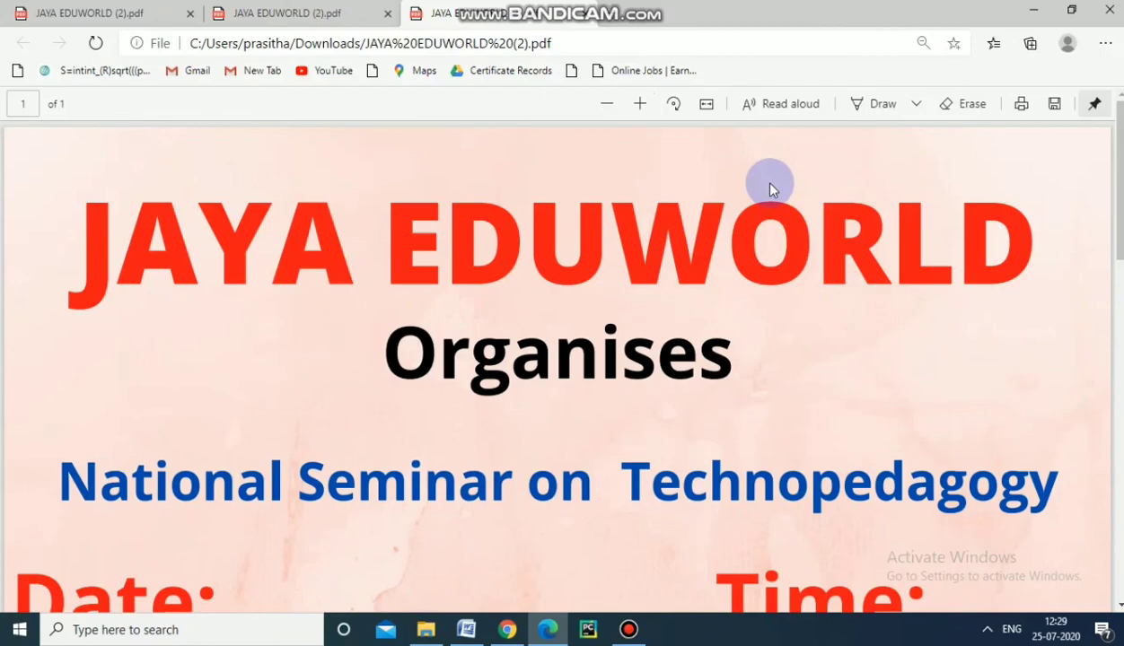
{"action": "left_click", "coordinate": [708, 106]}
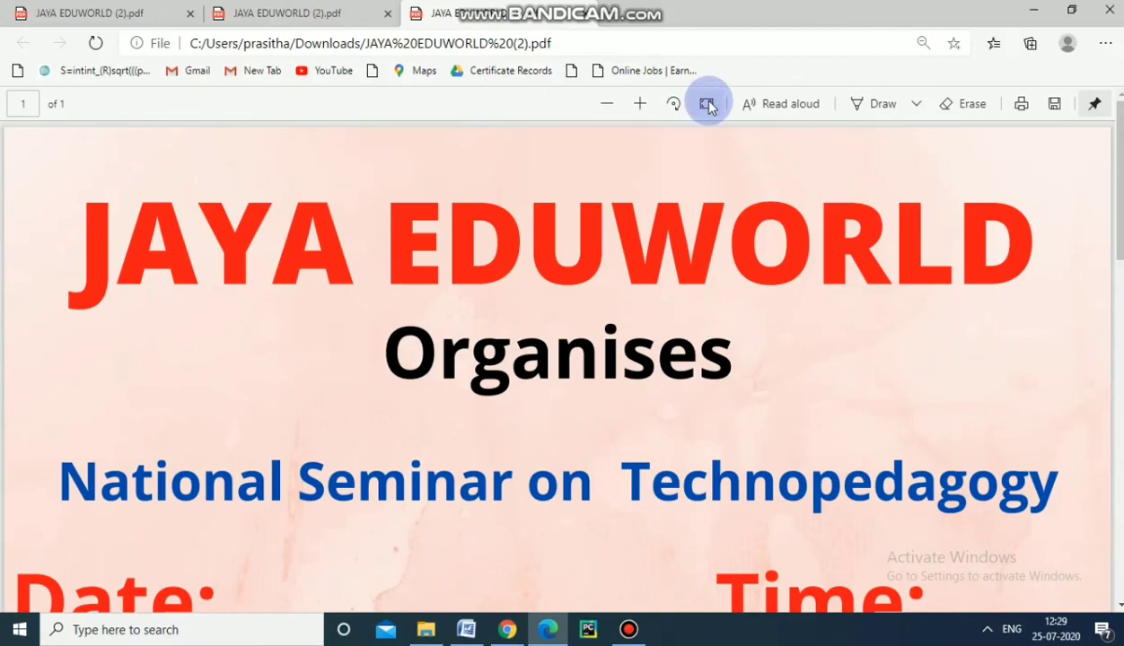
{"action": "left_click", "coordinate": [709, 106]}
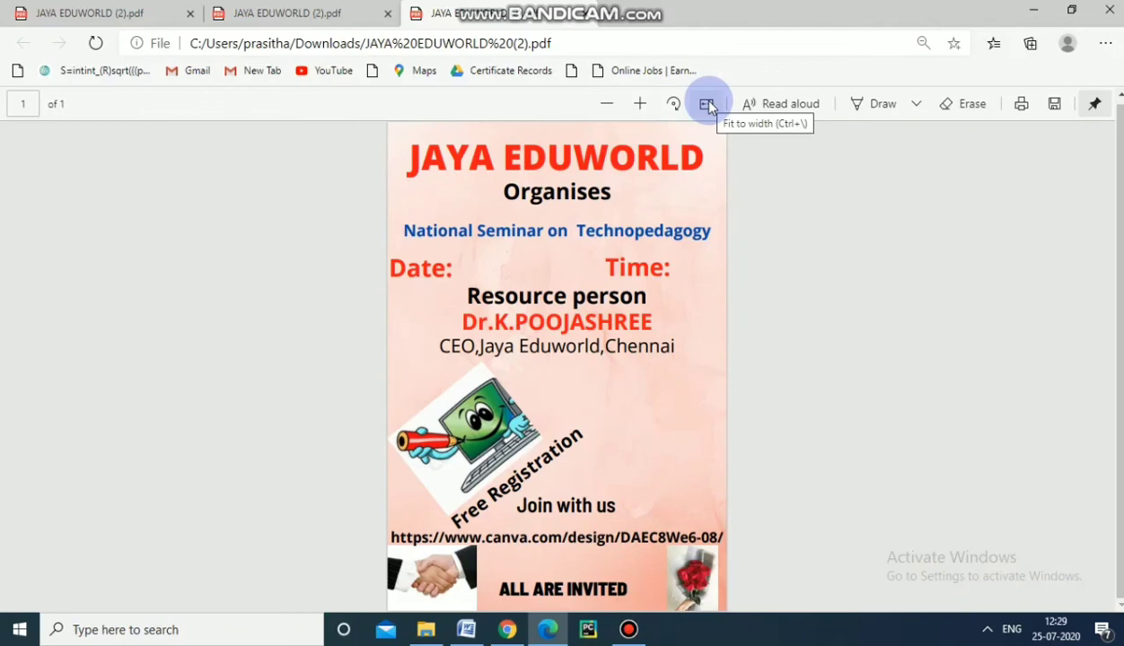